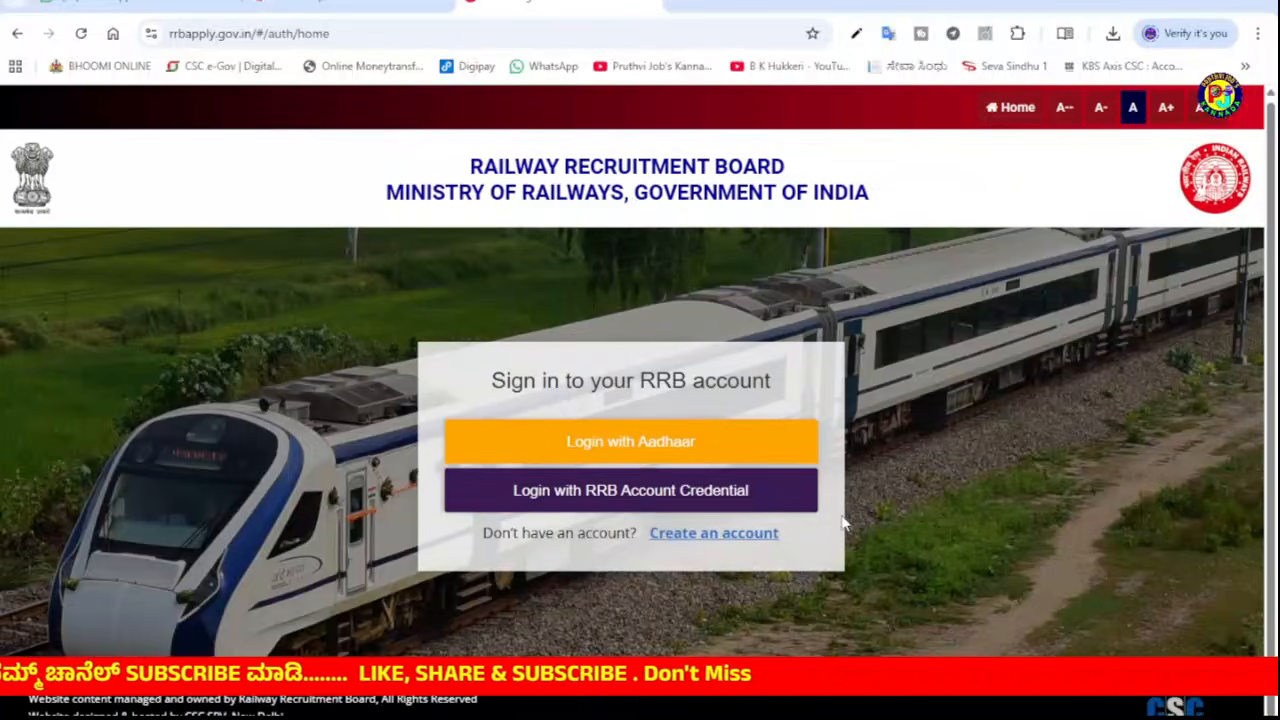
# Open the 'Create an account' registration form from the sign-in page.
pyautogui.click(772, 540)
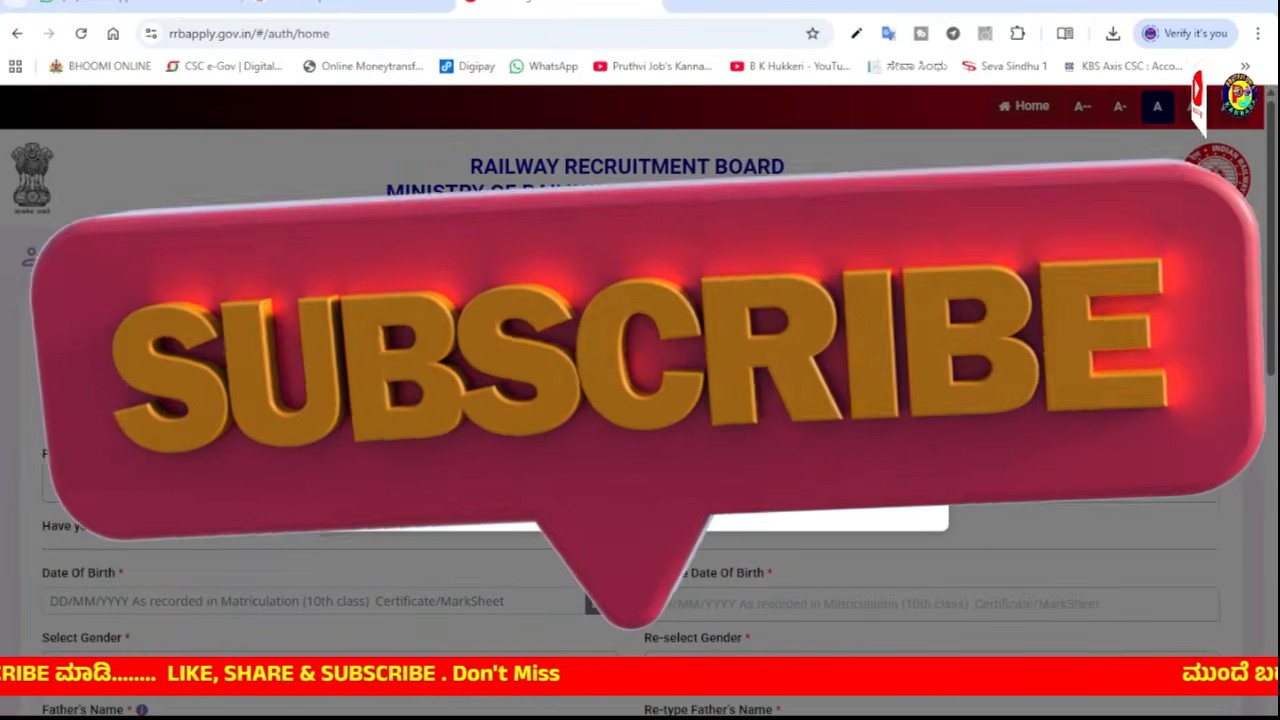
pyautogui.click(921, 313)
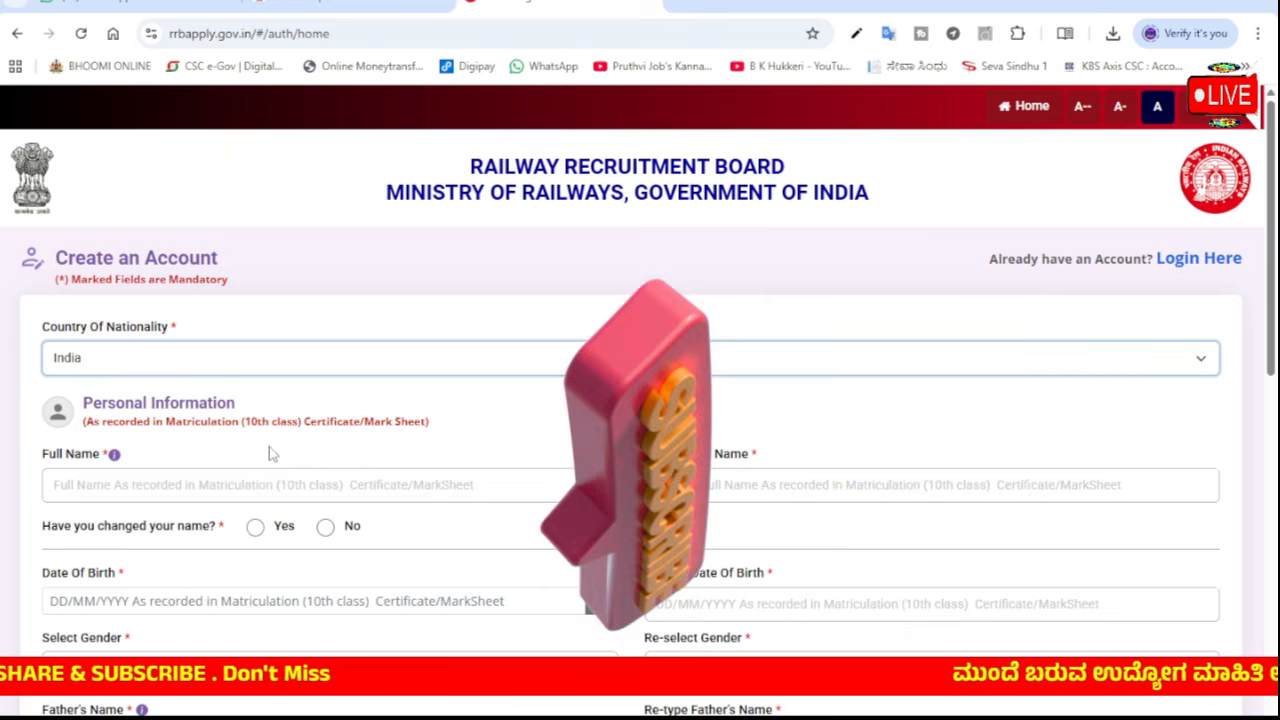
pyautogui.click(226, 486)
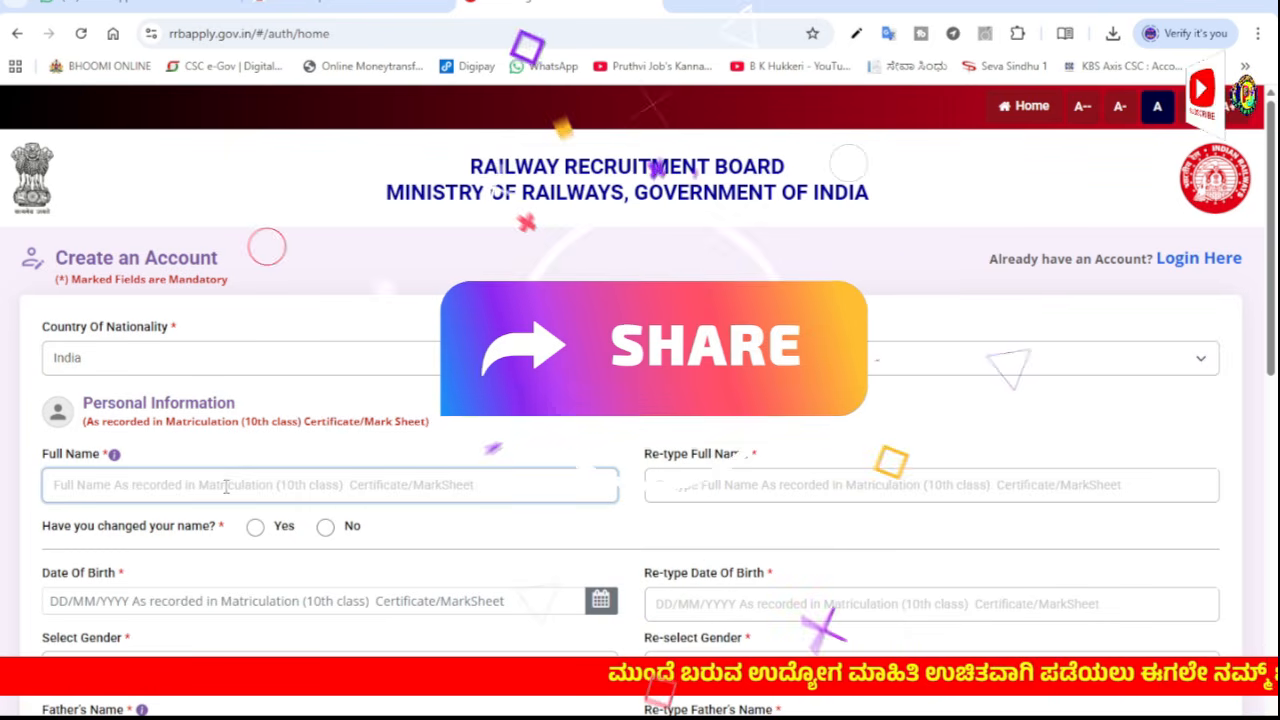
pyautogui.scroll(-2, 251, 483)
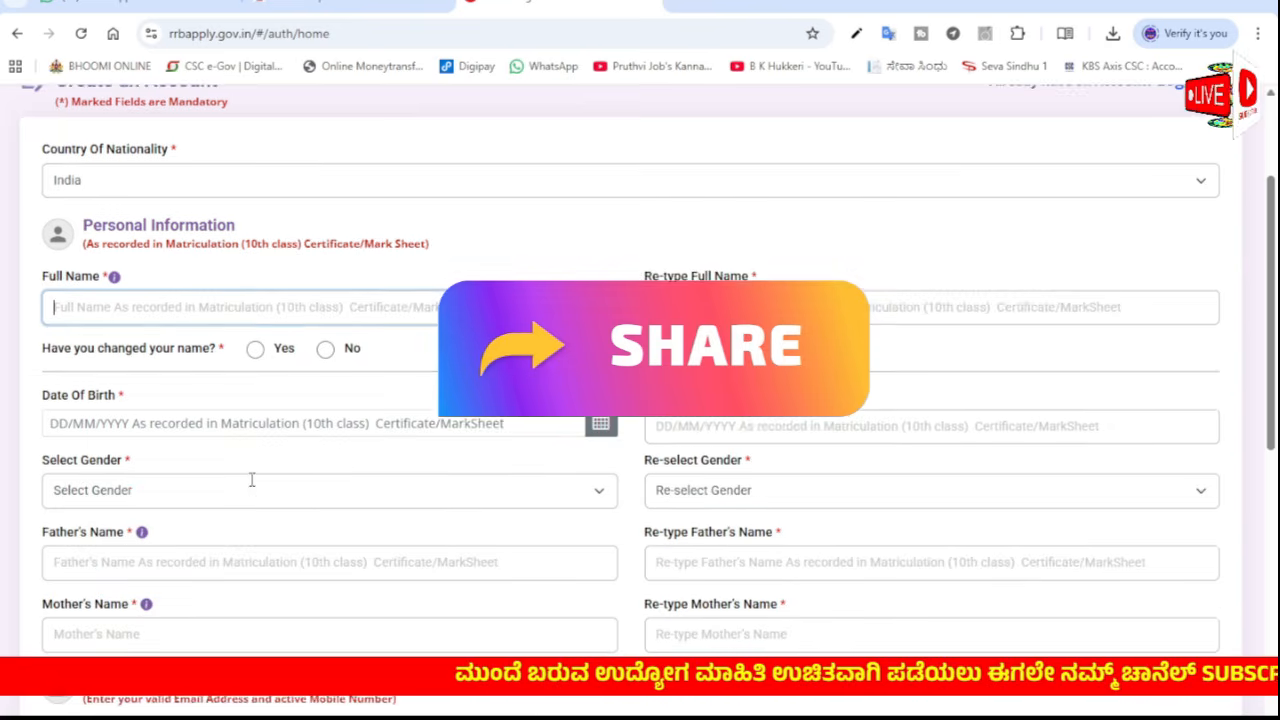
pyautogui.scroll(-1, 251, 486)
pyautogui.scroll(2, 251, 486)
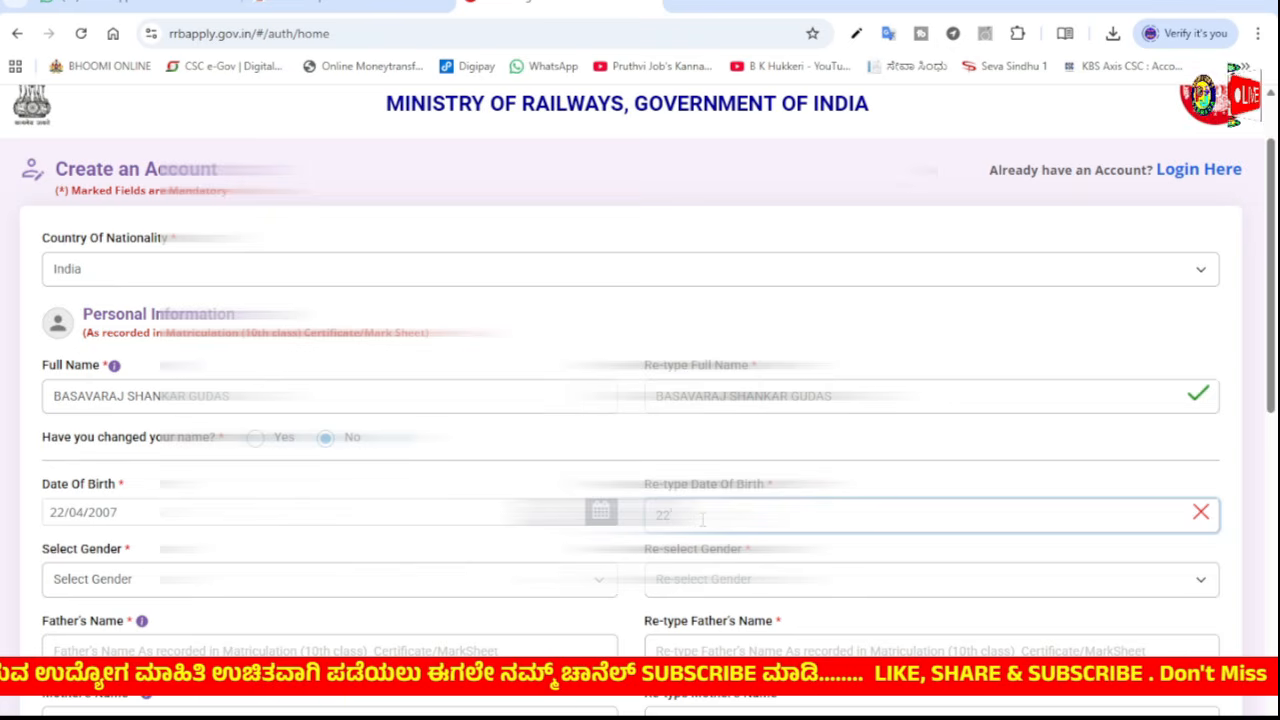
pyautogui.write('/04')
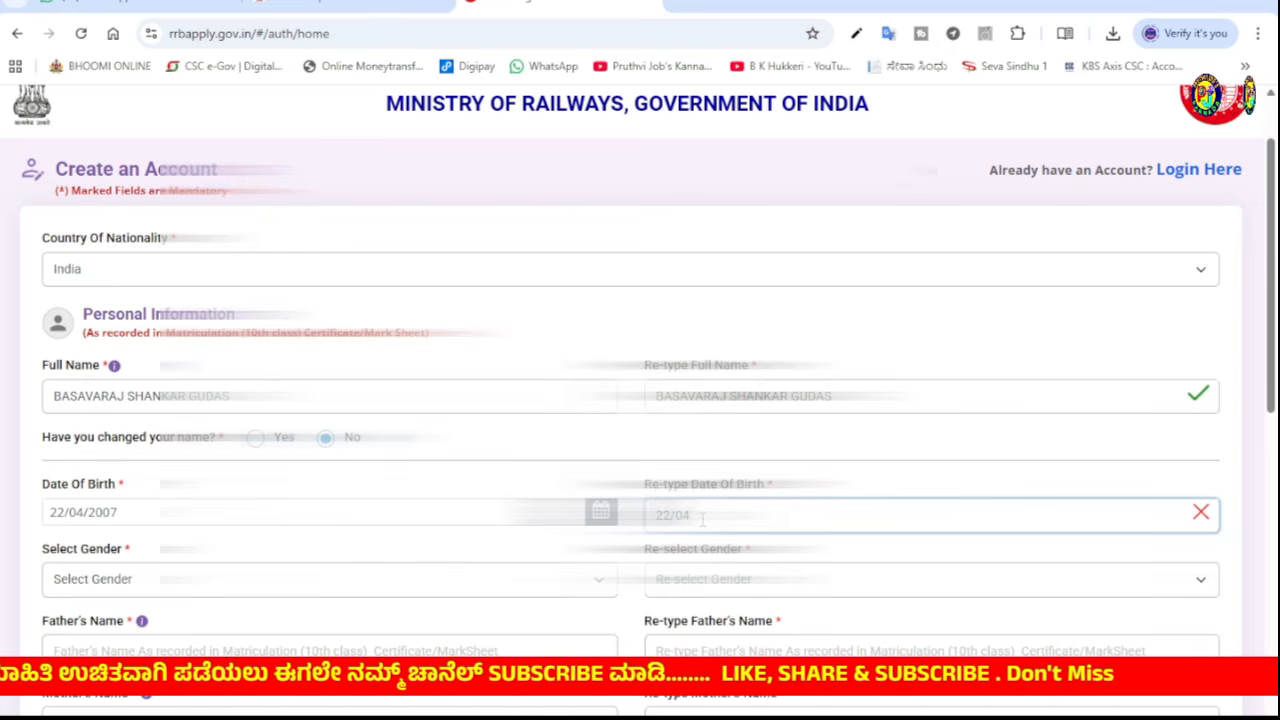
pyautogui.write('/2007')
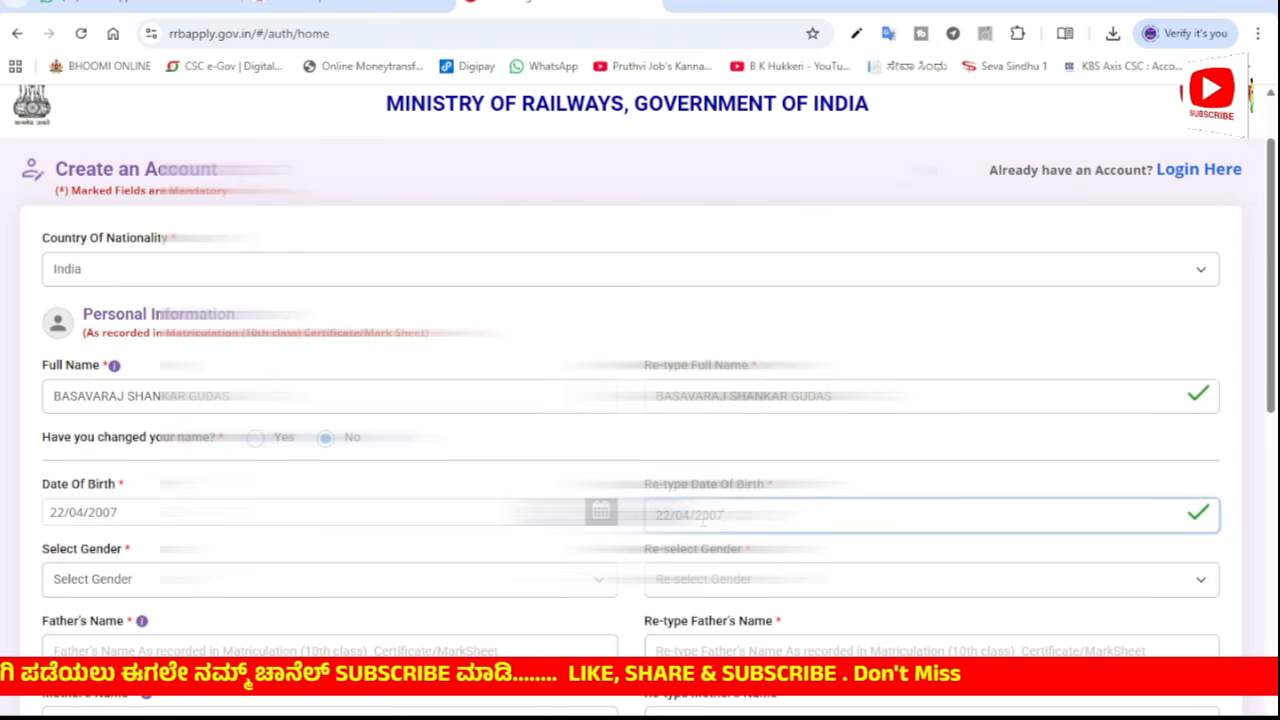
pyautogui.click(228, 586)
pyautogui.click(152, 630)
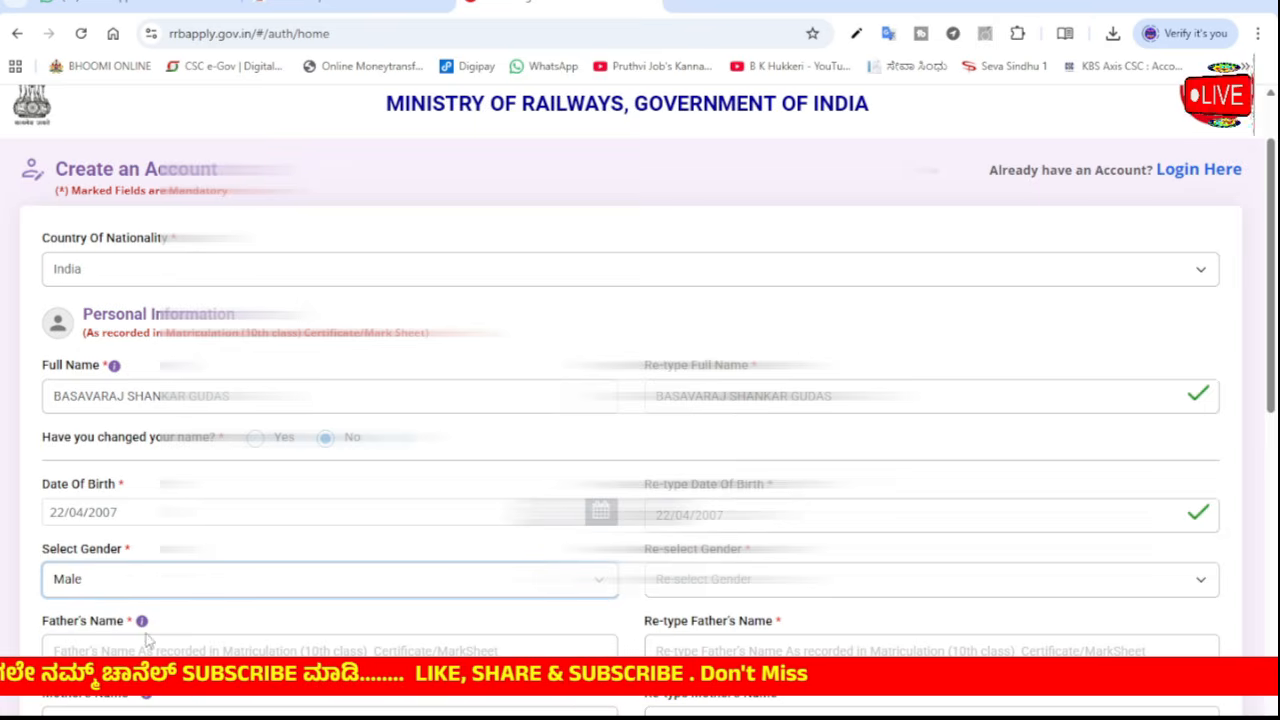
pyautogui.click(717, 585)
pyautogui.click(715, 628)
# Enter the father's name and re-type it in the confirmation field.
pyautogui.scroll(-1, 233, 596)
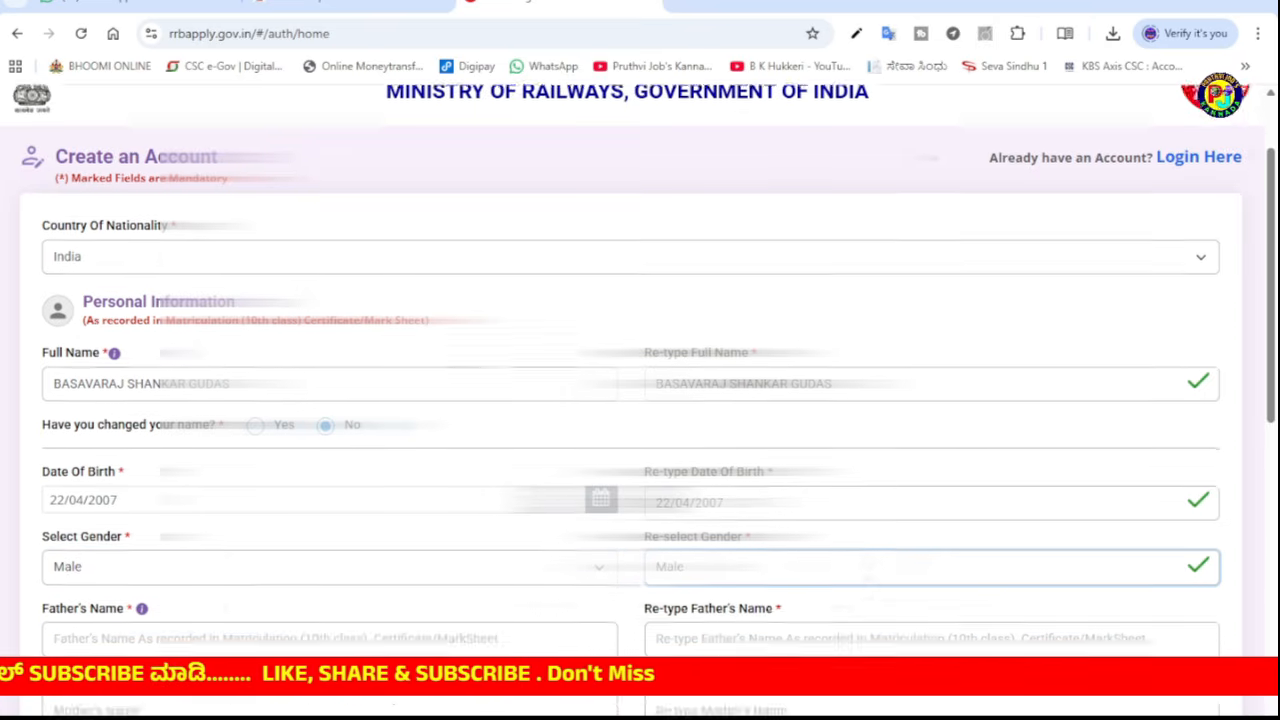
pyautogui.click(207, 563)
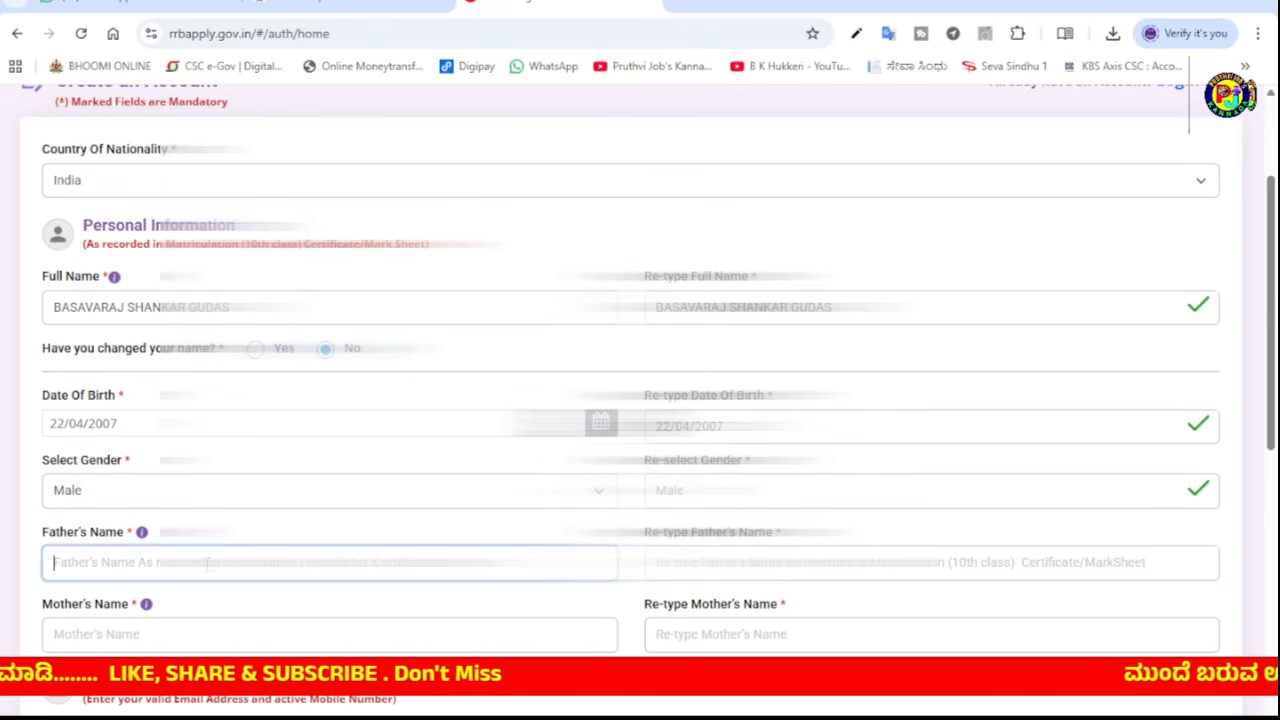
pyautogui.write('SHANKAR')
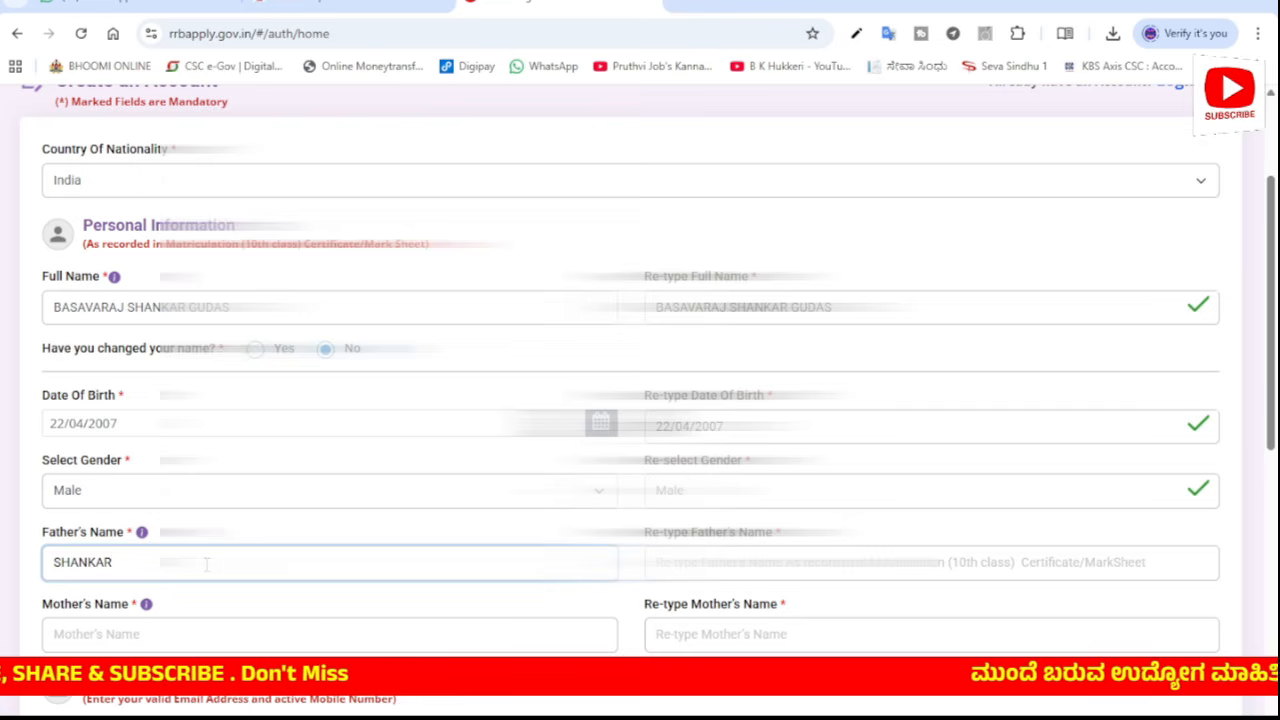
pyautogui.press('Tab')
pyautogui.write('SHAN')
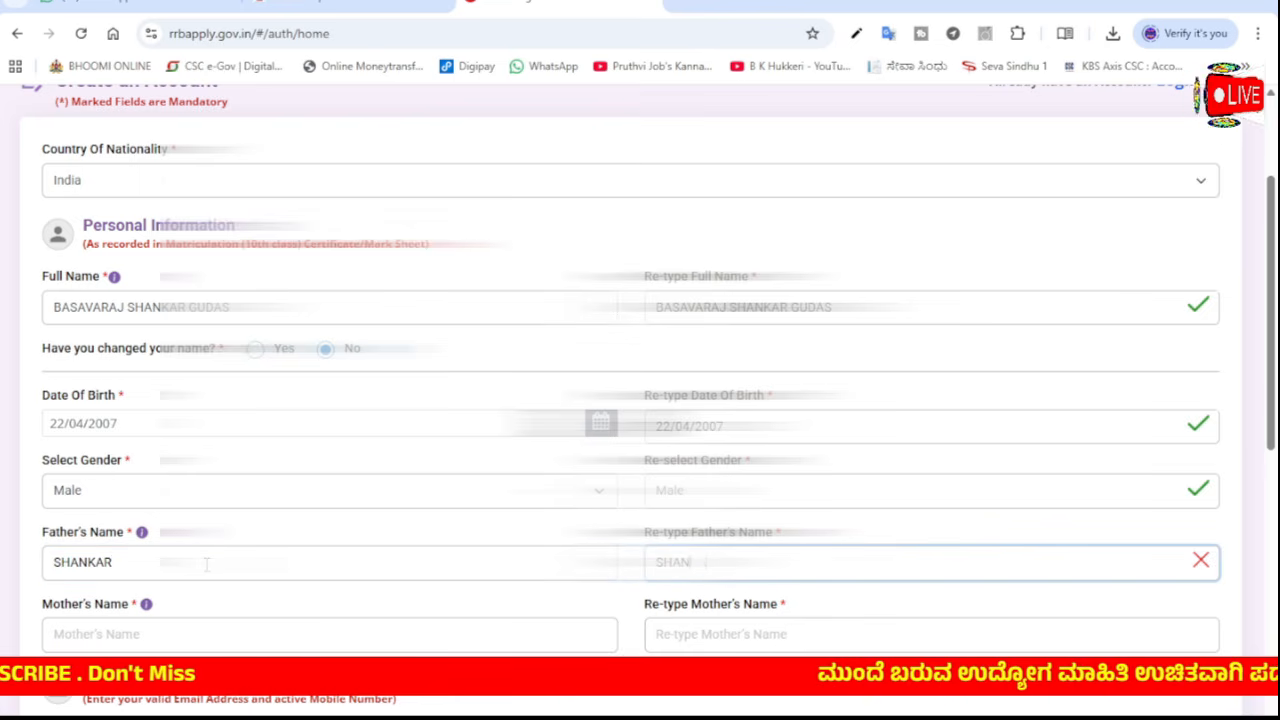
pyautogui.write('KAR')
pyautogui.press('Tab')
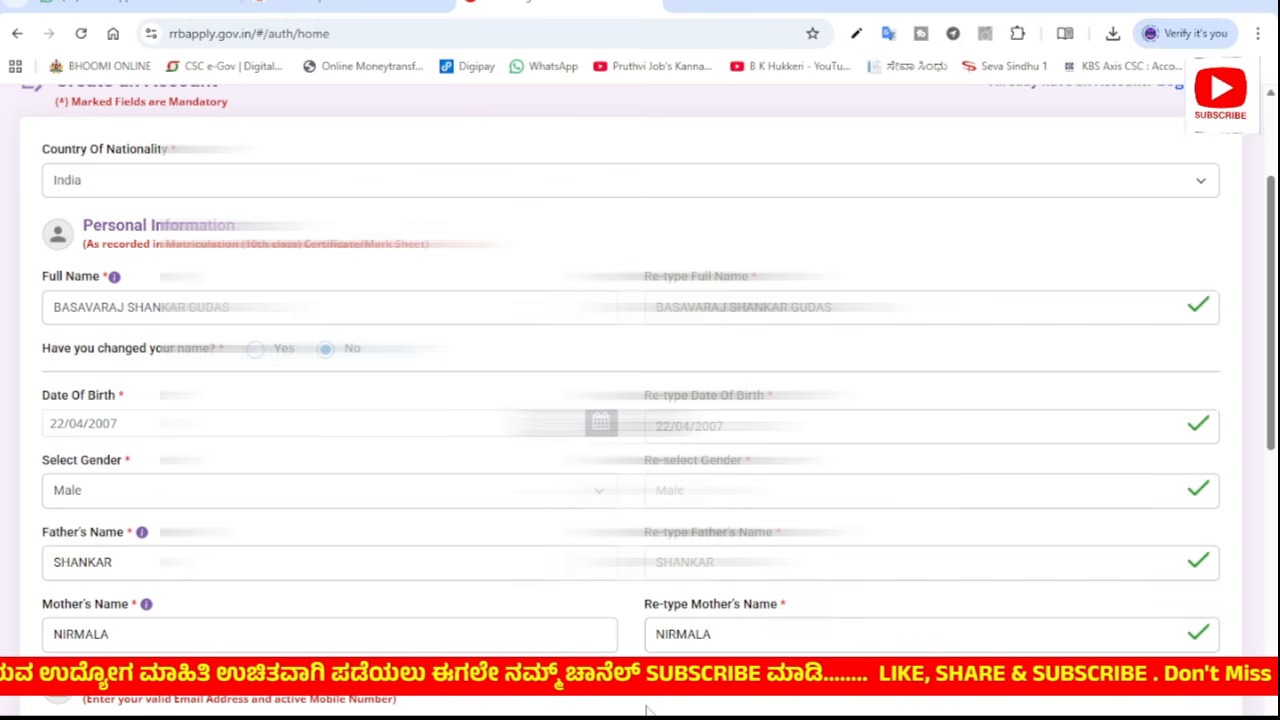
pyautogui.scroll(-1, 646, 700)
pyautogui.scroll(-2, 527, 593)
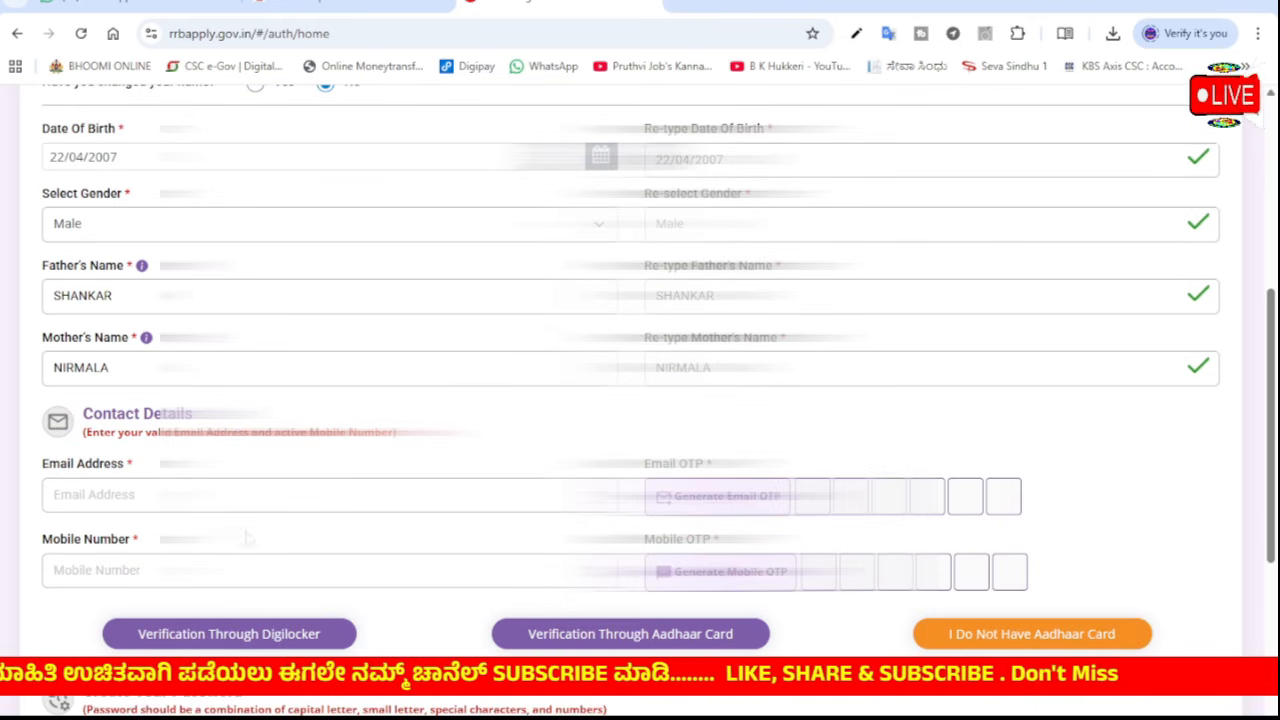
# Fill the Email Address and Mobile Number fields with the applicant's contact details.
pyautogui.click(155, 495)
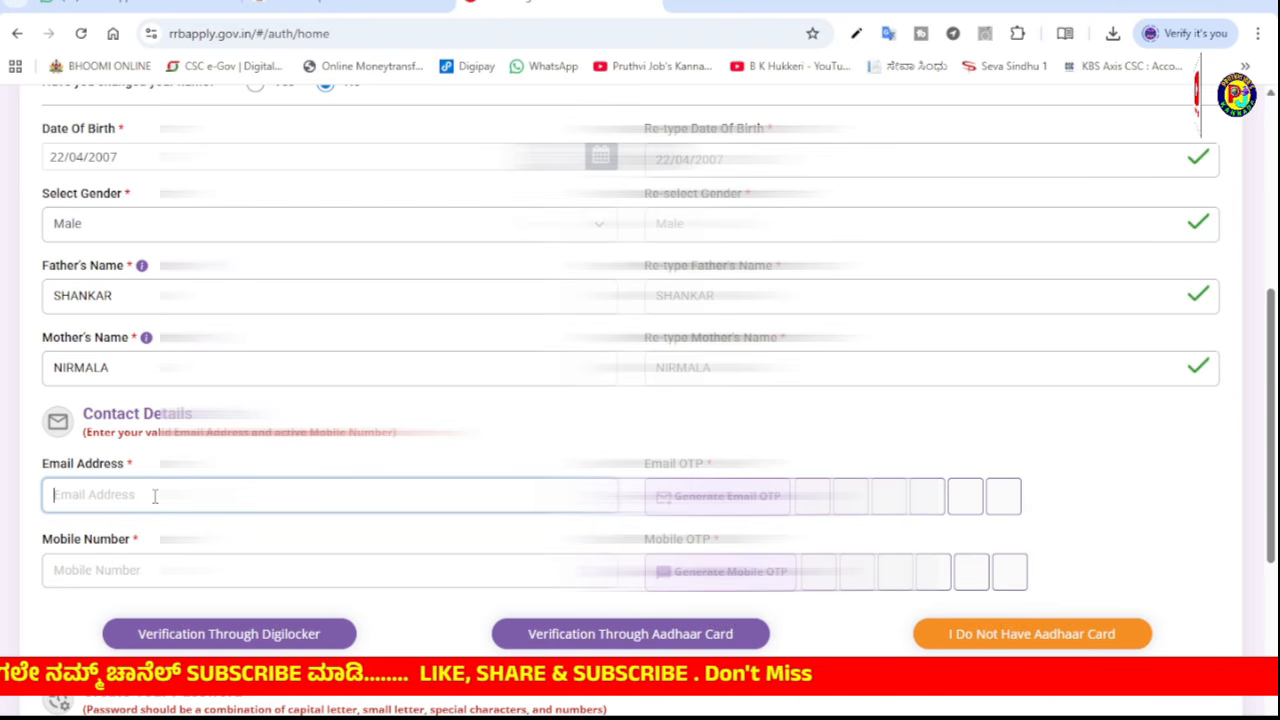
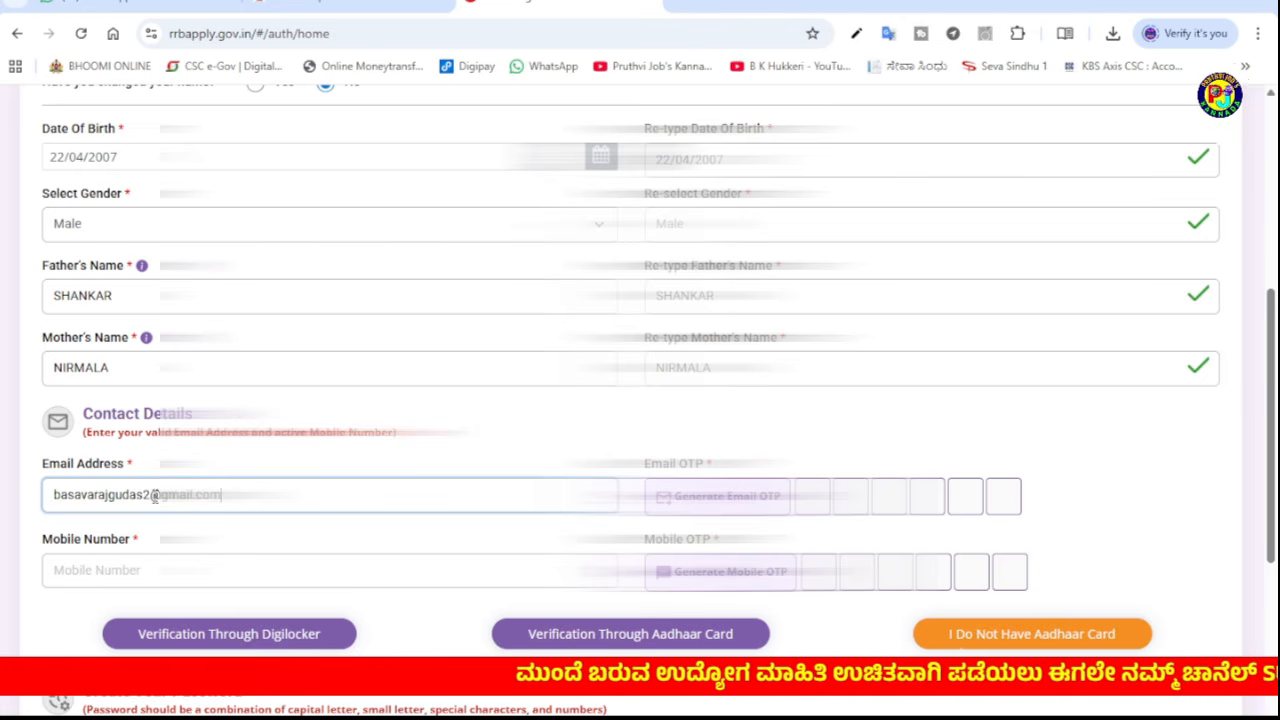
pyautogui.click(141, 567)
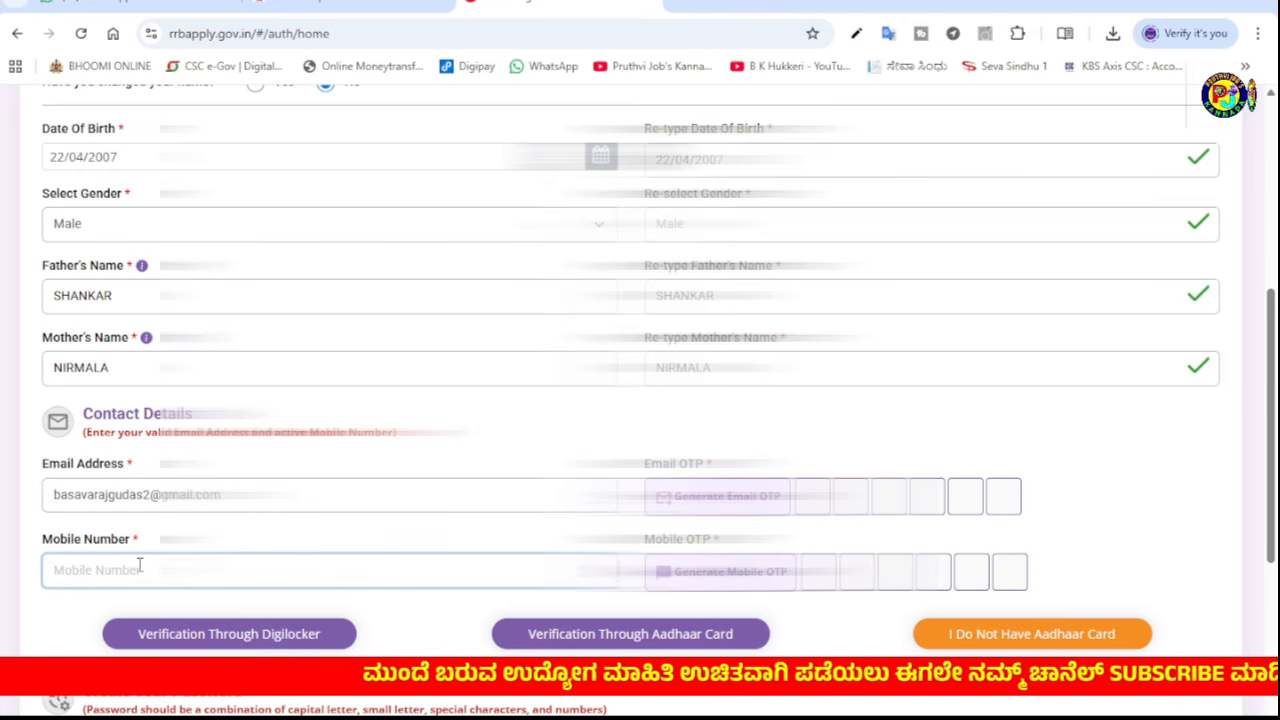
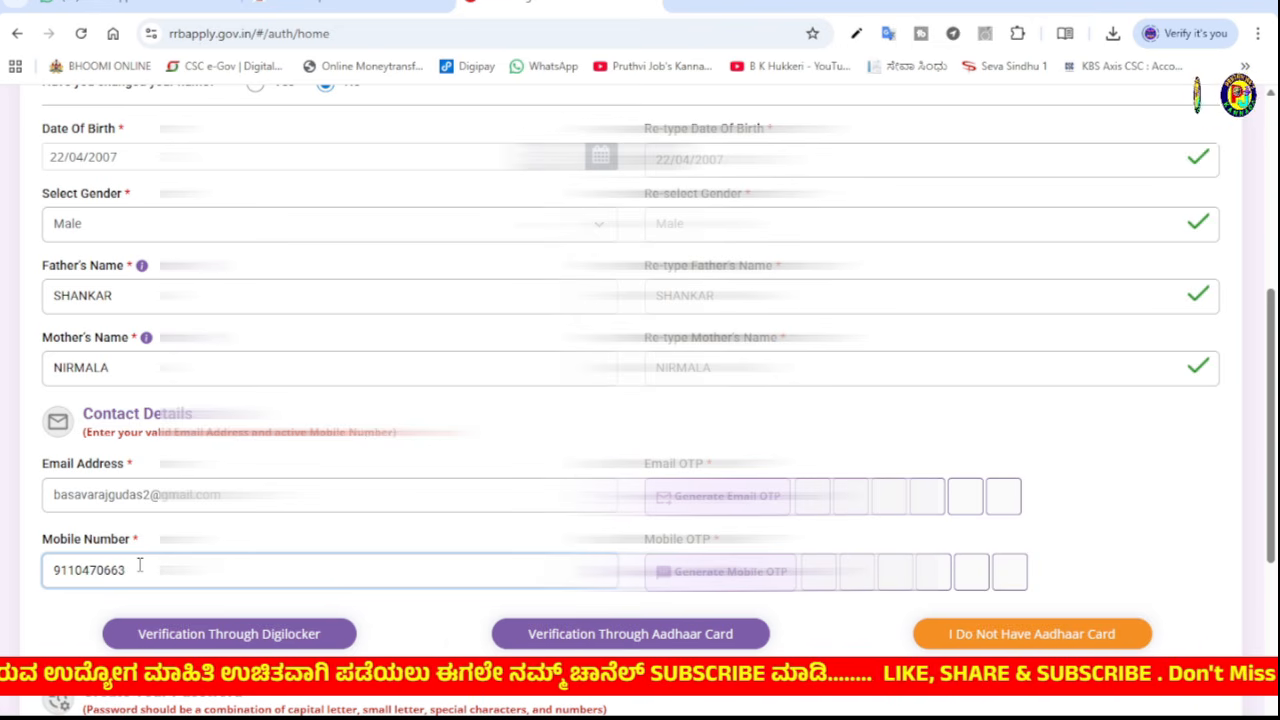
pyautogui.click(1156, 480)
pyautogui.scroll(-2, 1108, 377)
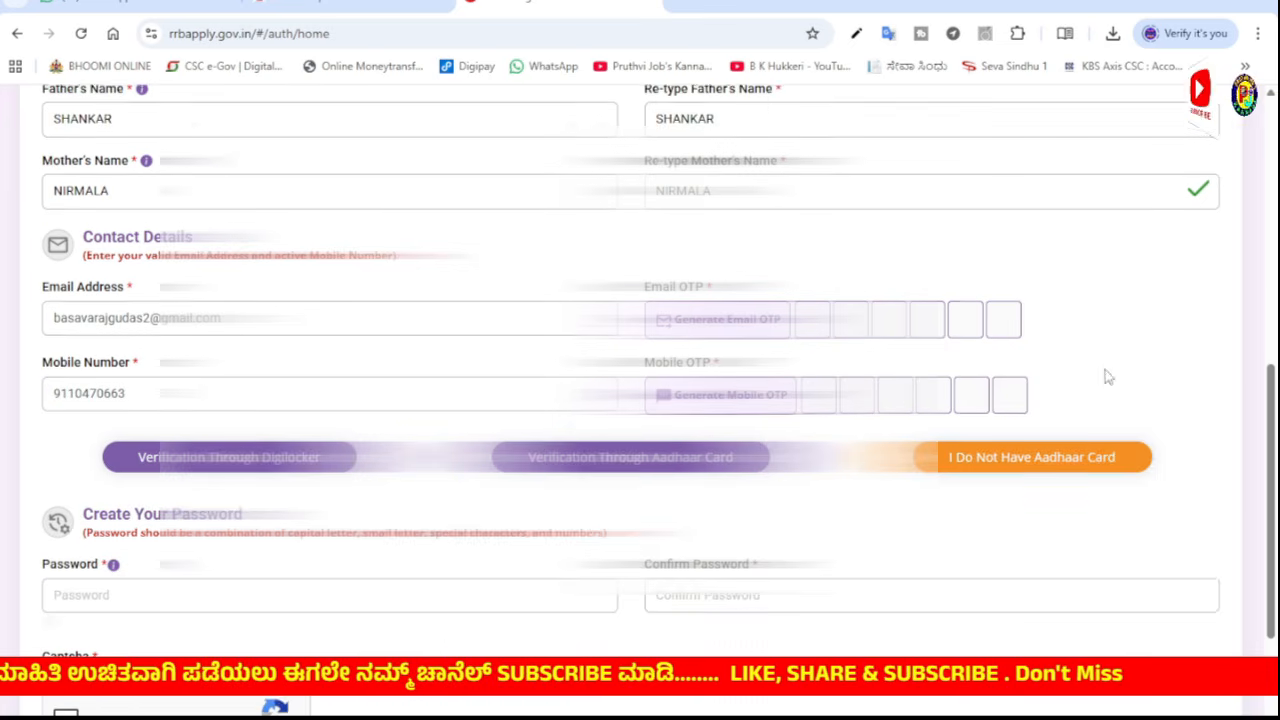
pyautogui.scroll(1, 737, 345)
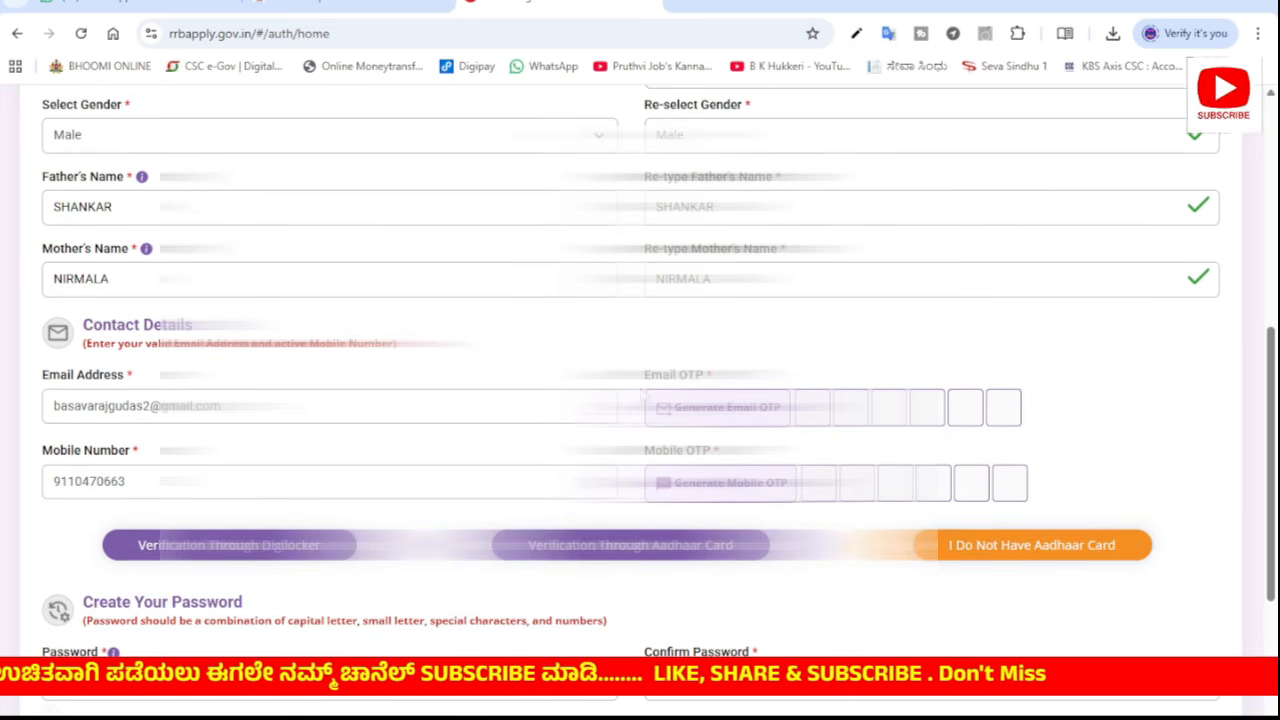
# Verify the e-mail address with the one-time code sent to it.
pyautogui.click(728, 418)
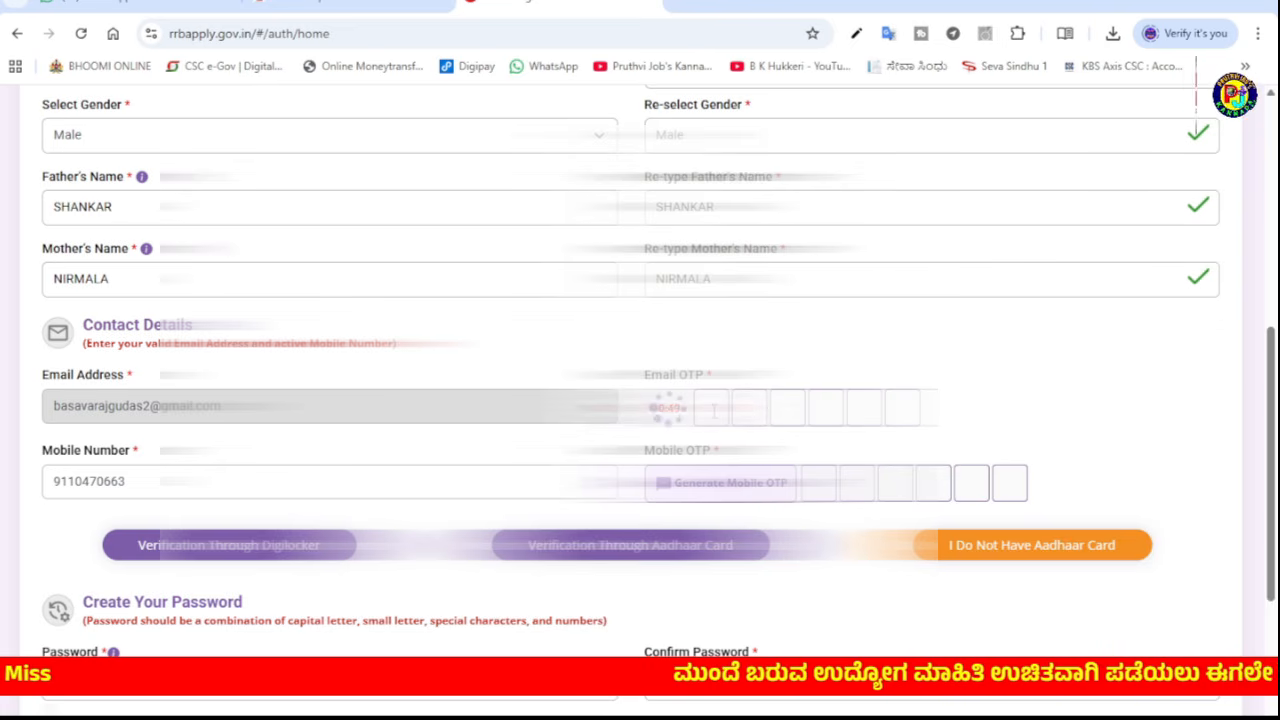
pyautogui.click(713, 408)
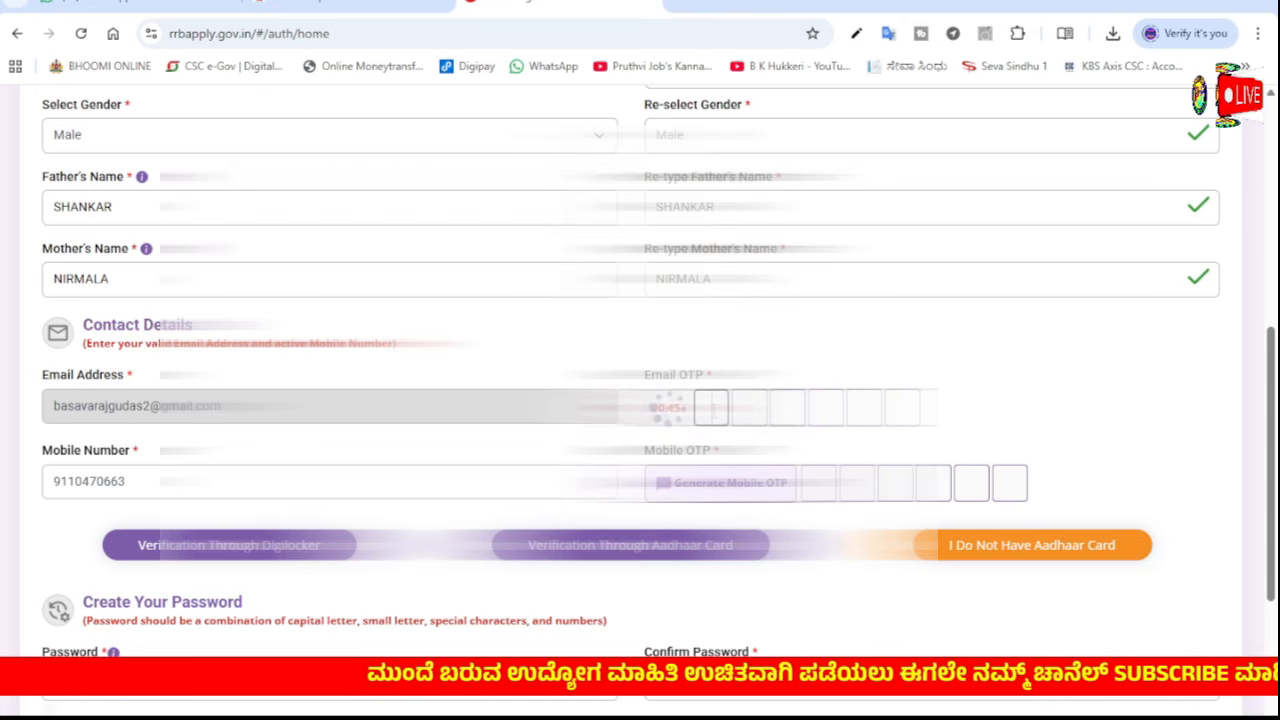
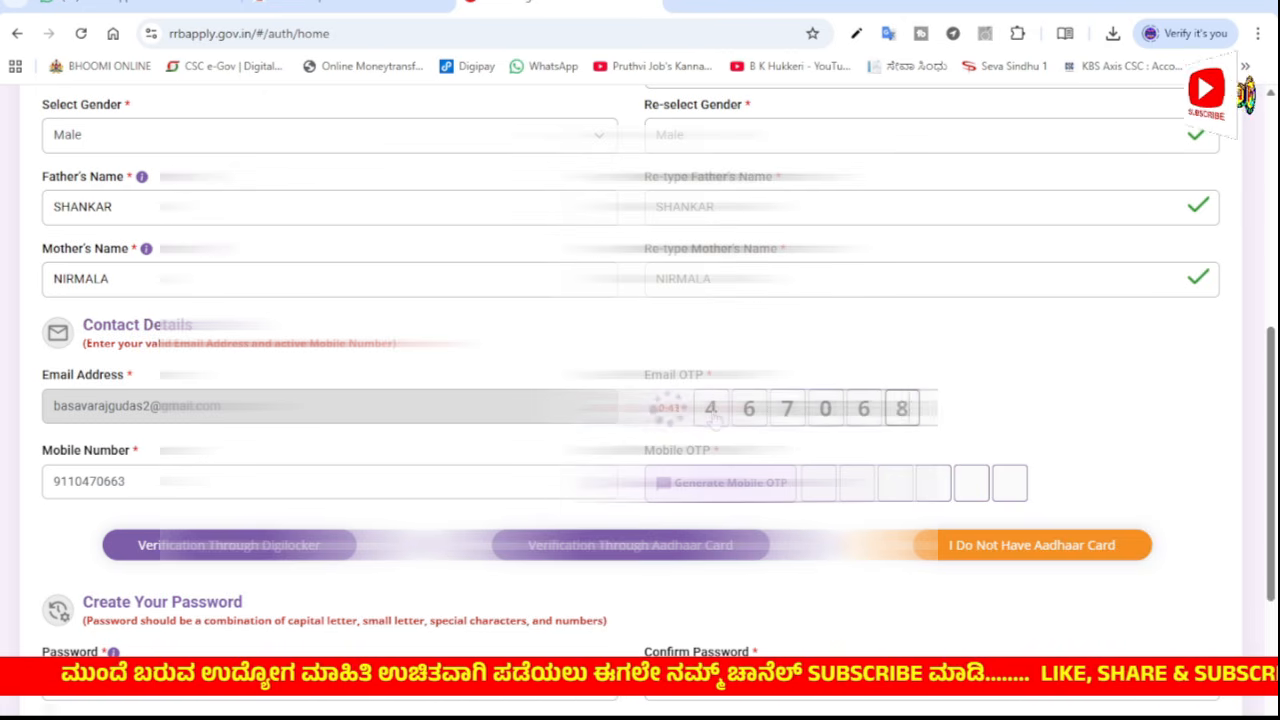
# Generate a mobile OTP and enter the code received on the phone.
pyautogui.click(187, 488)
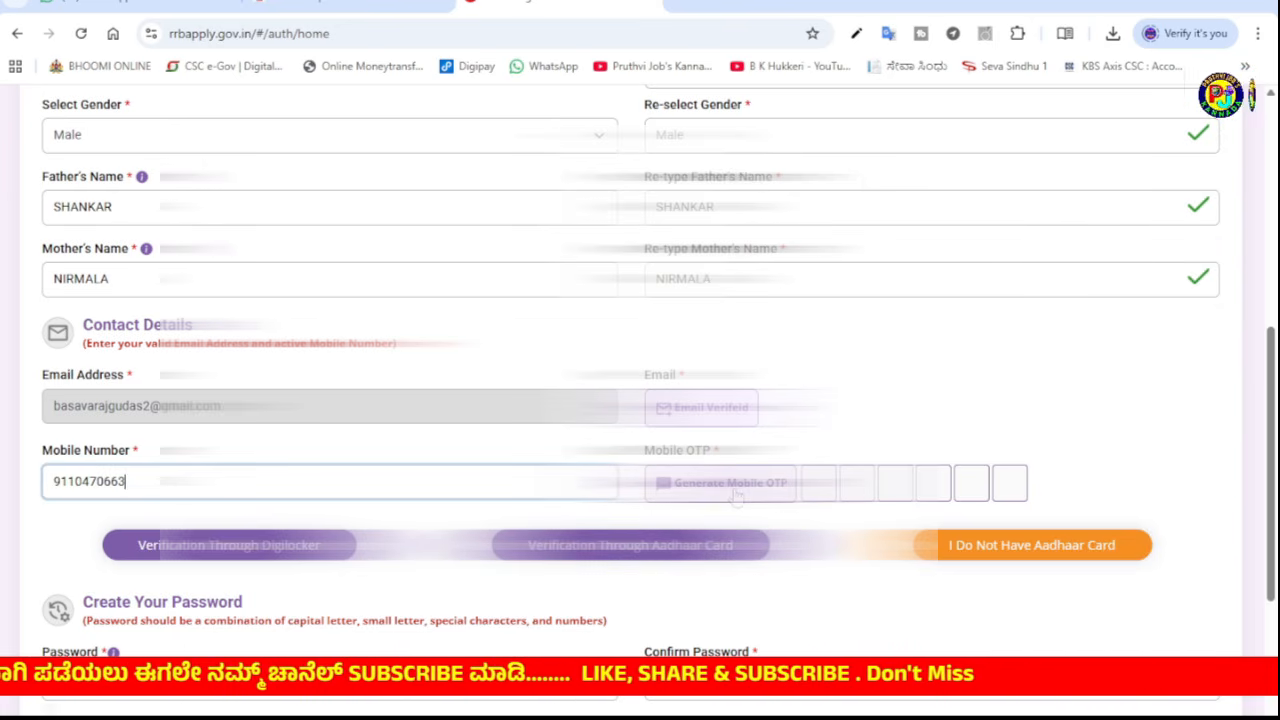
pyautogui.click(733, 490)
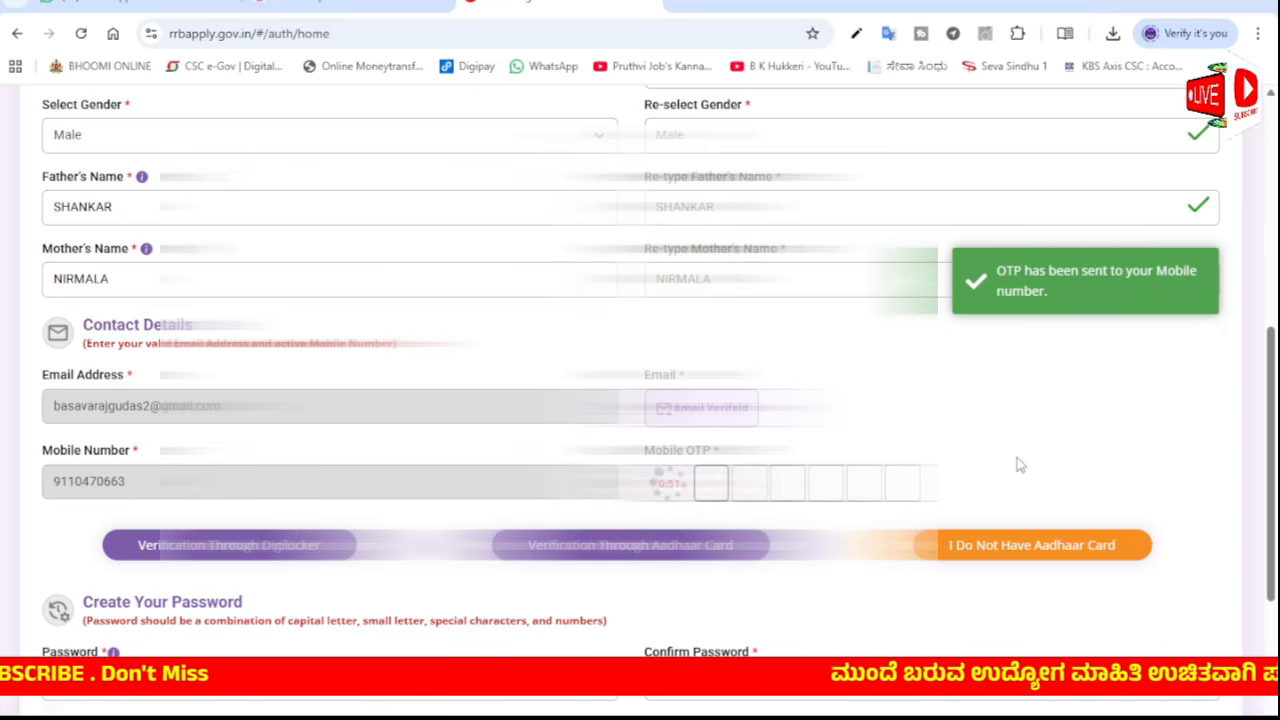
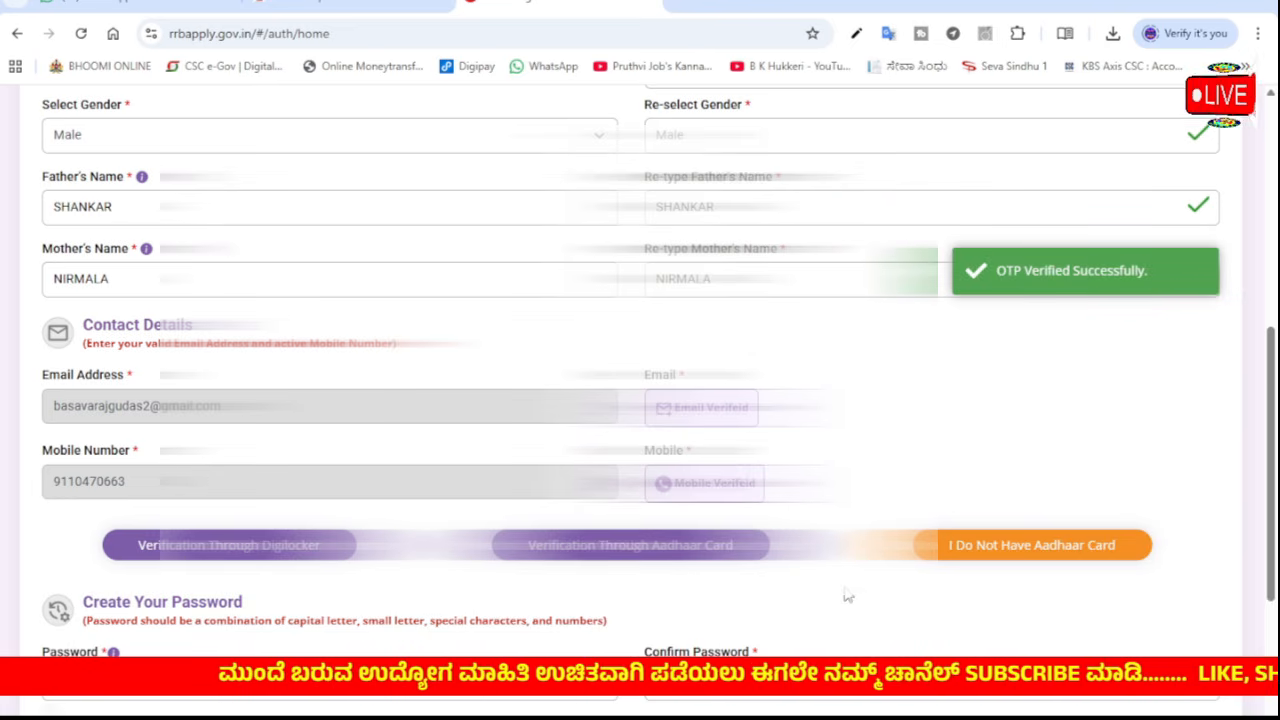
# Choose Verification Through Aadhaar Card, enter the Aadhaar number and give KYC consent.
pyautogui.scroll(-1, 870, 592)
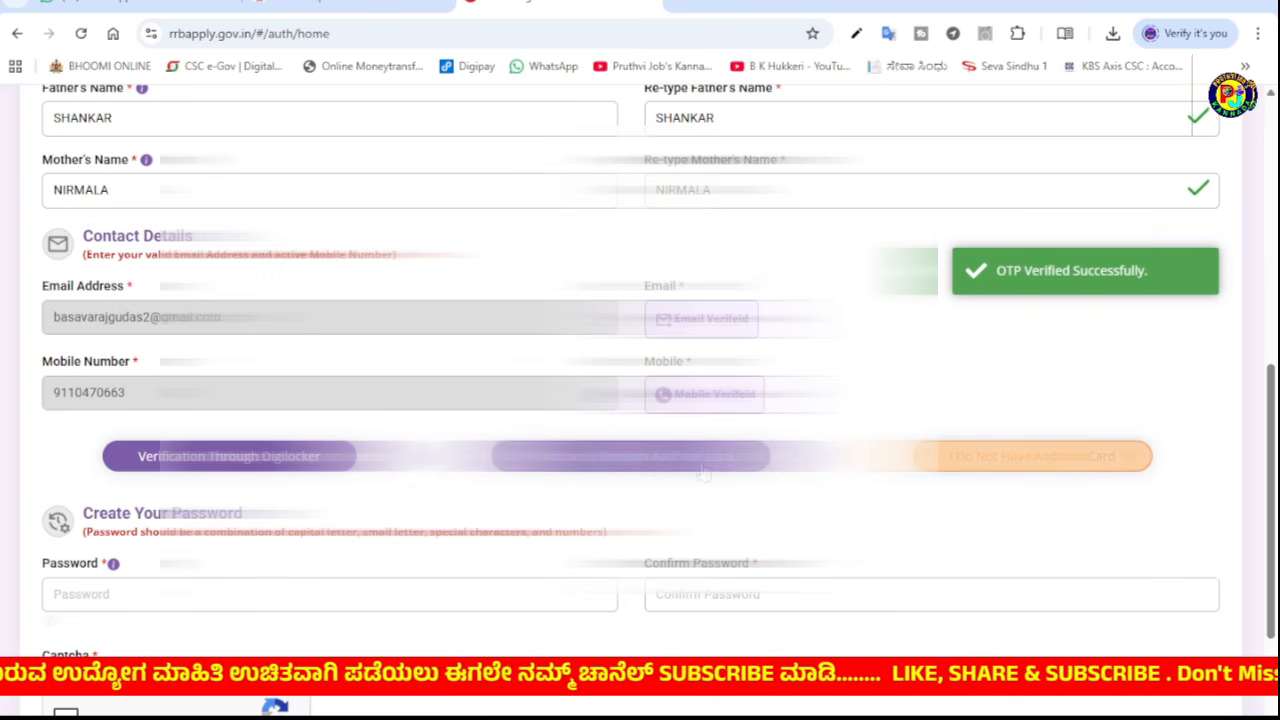
pyautogui.click(640, 468)
pyautogui.scroll(-2, 640, 440)
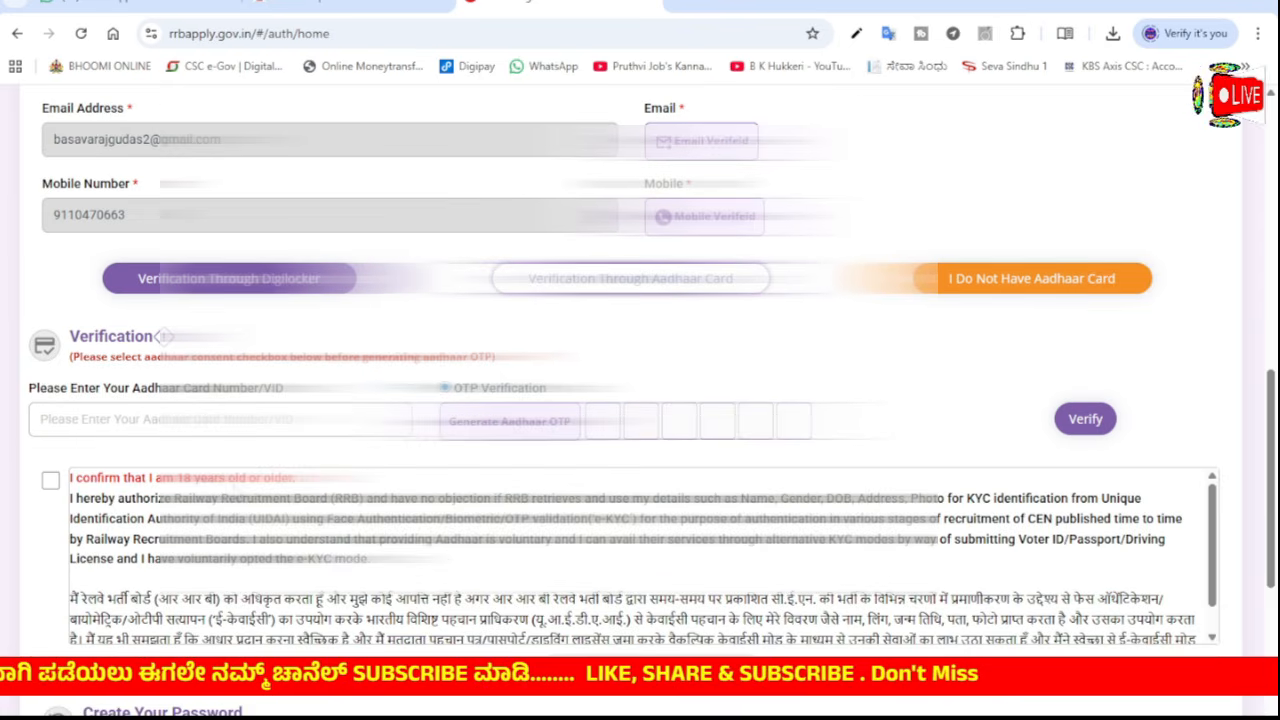
pyautogui.click(217, 421)
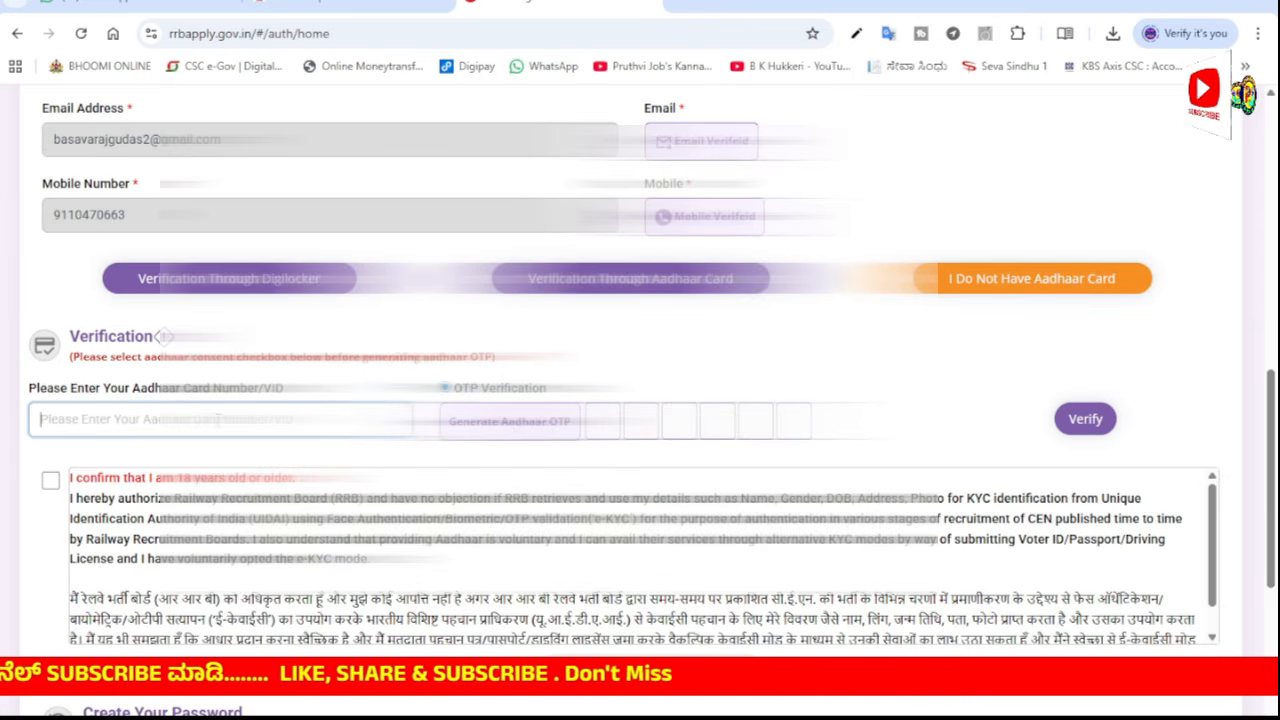
pyautogui.write('**')
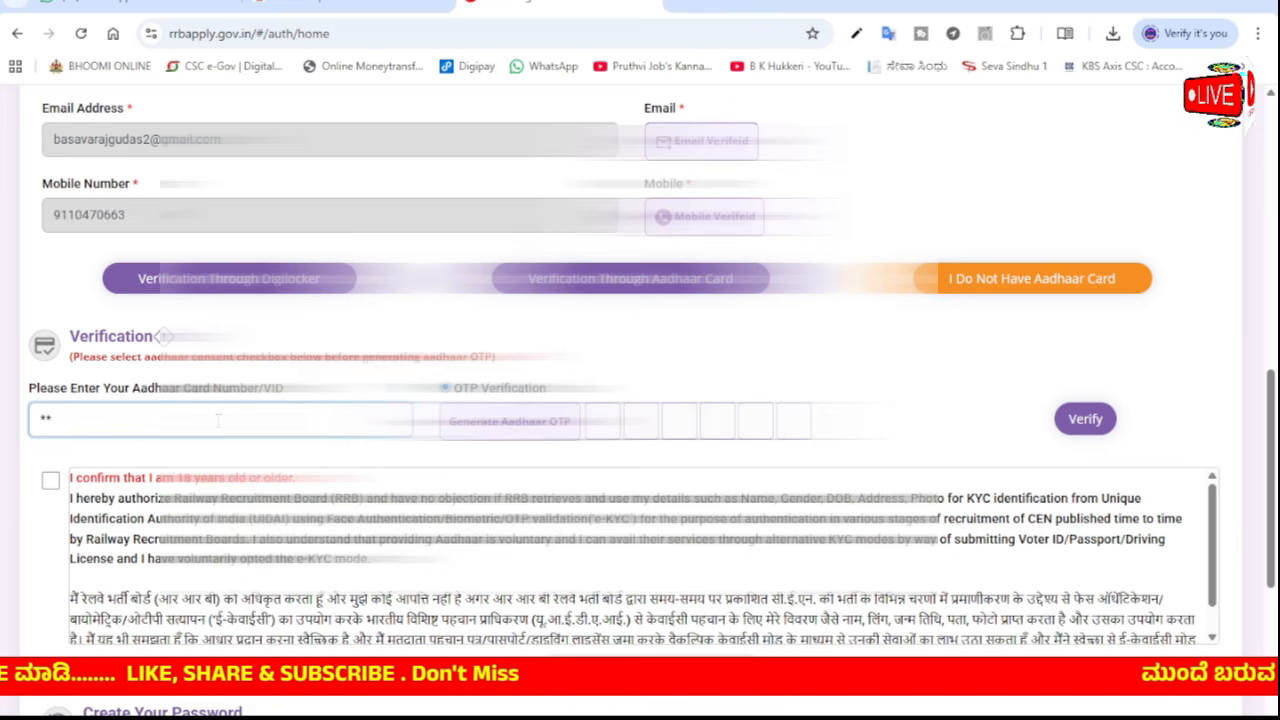
pyautogui.write('******')
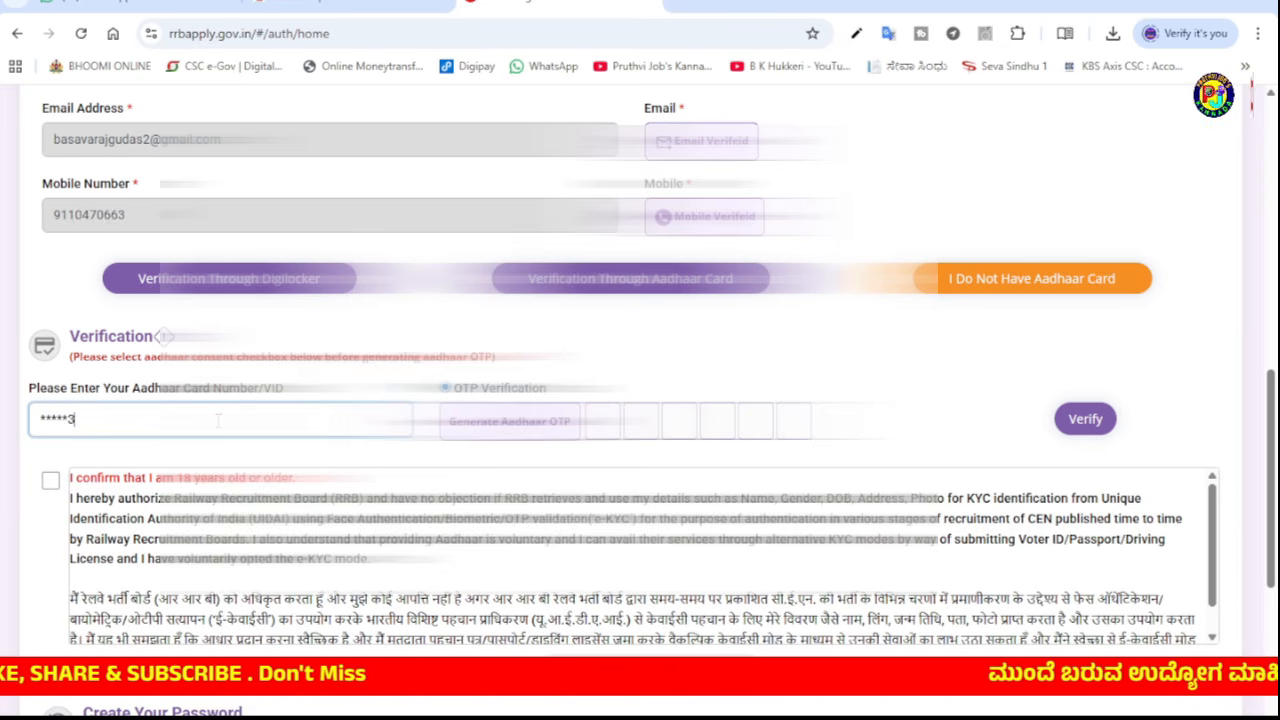
pyautogui.write('***4')
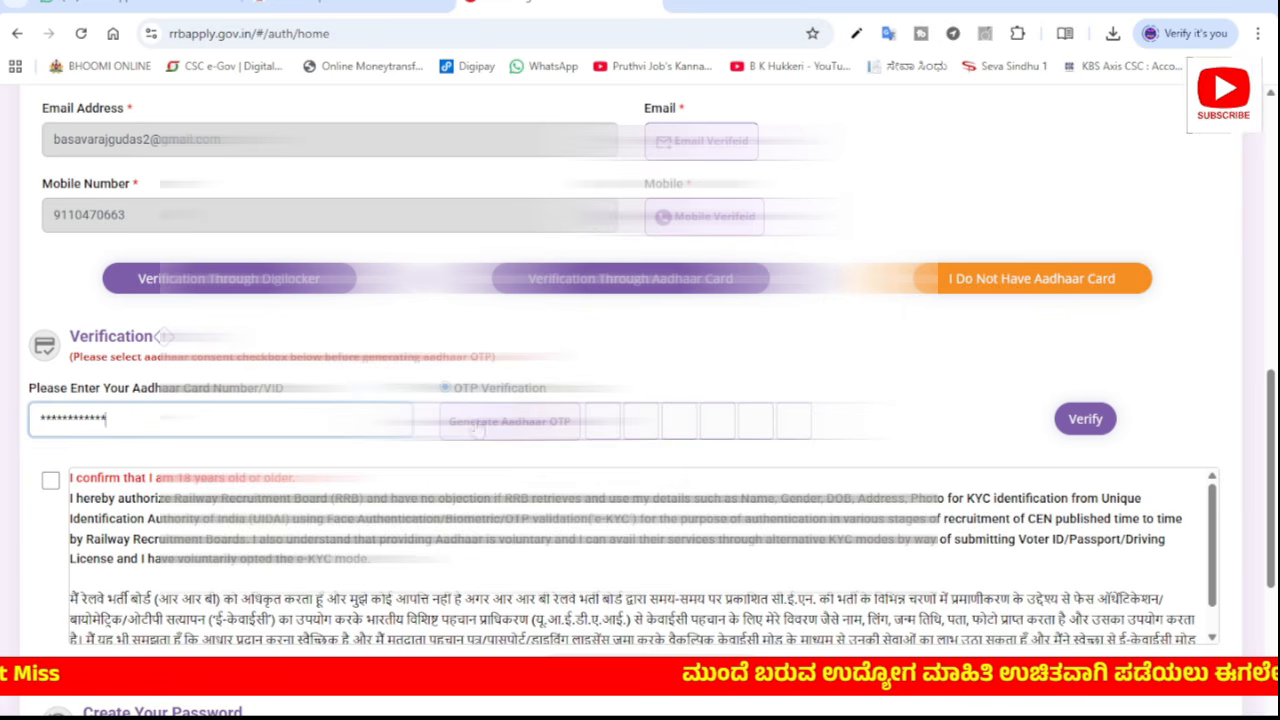
pyautogui.click(50, 481)
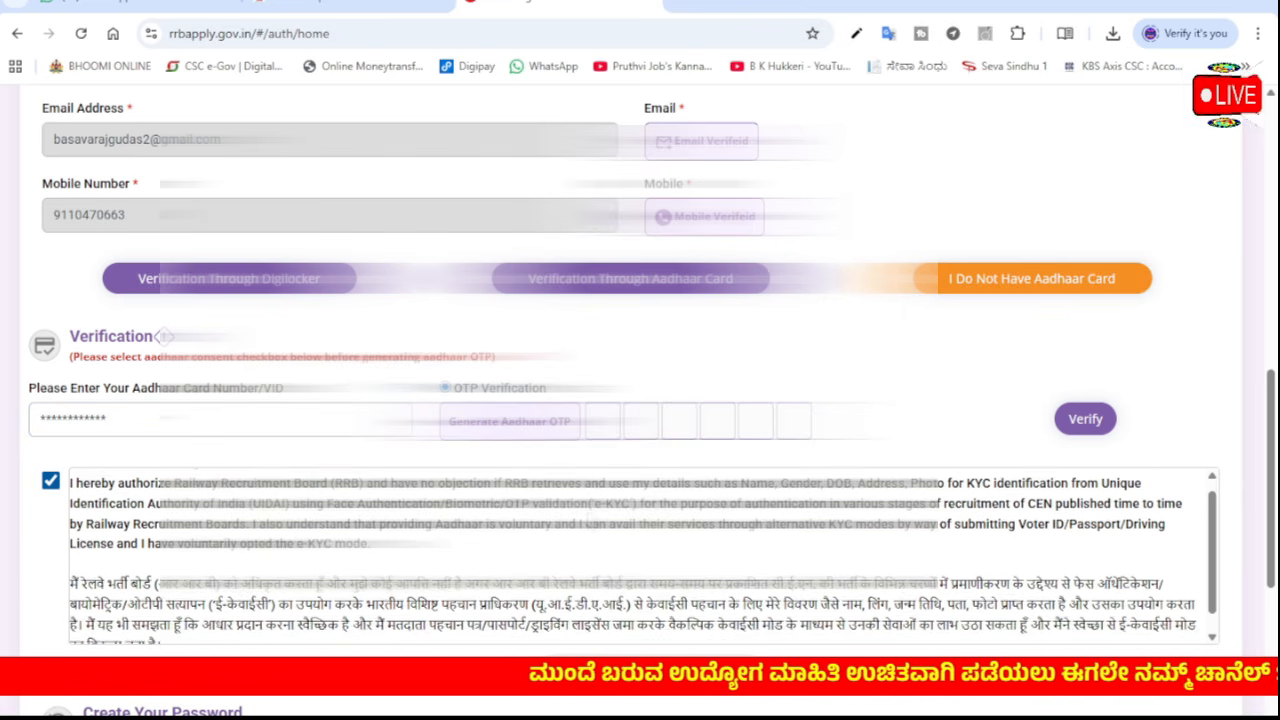
# Generate the Aadhaar OTP, enter the received code and verify it.
pyautogui.scroll(1, 589, 522)
pyautogui.click(525, 429)
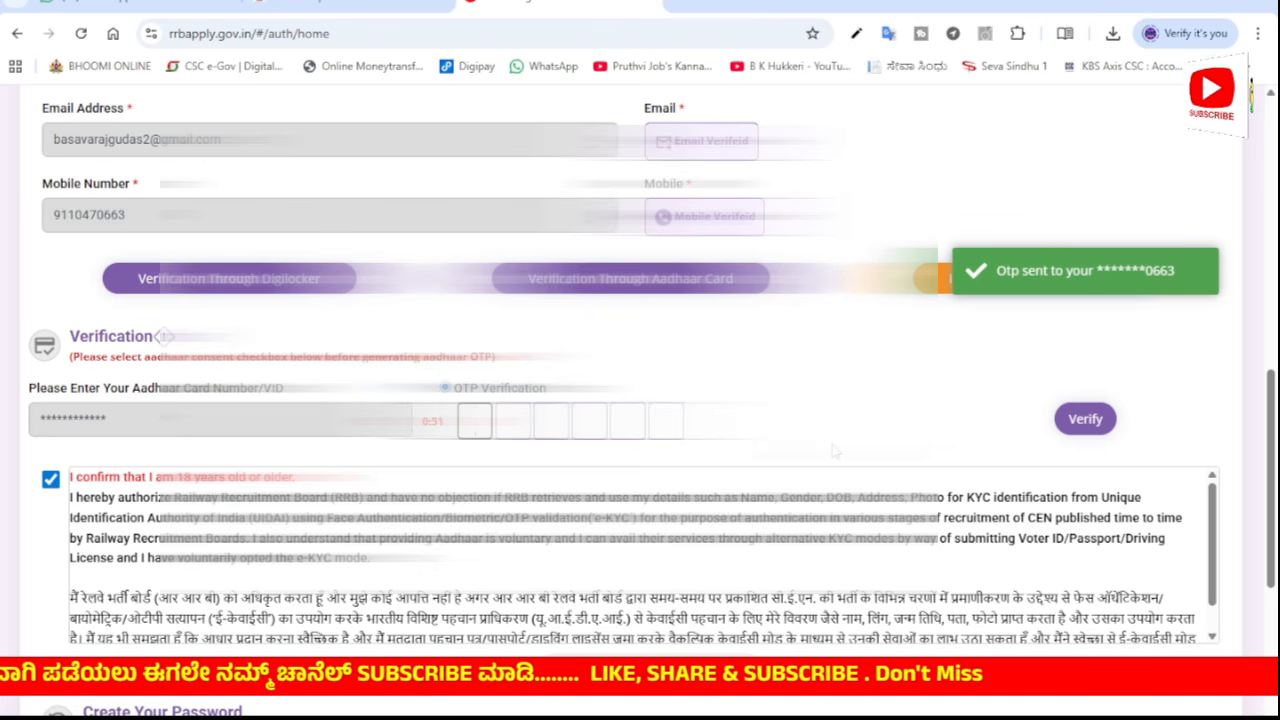
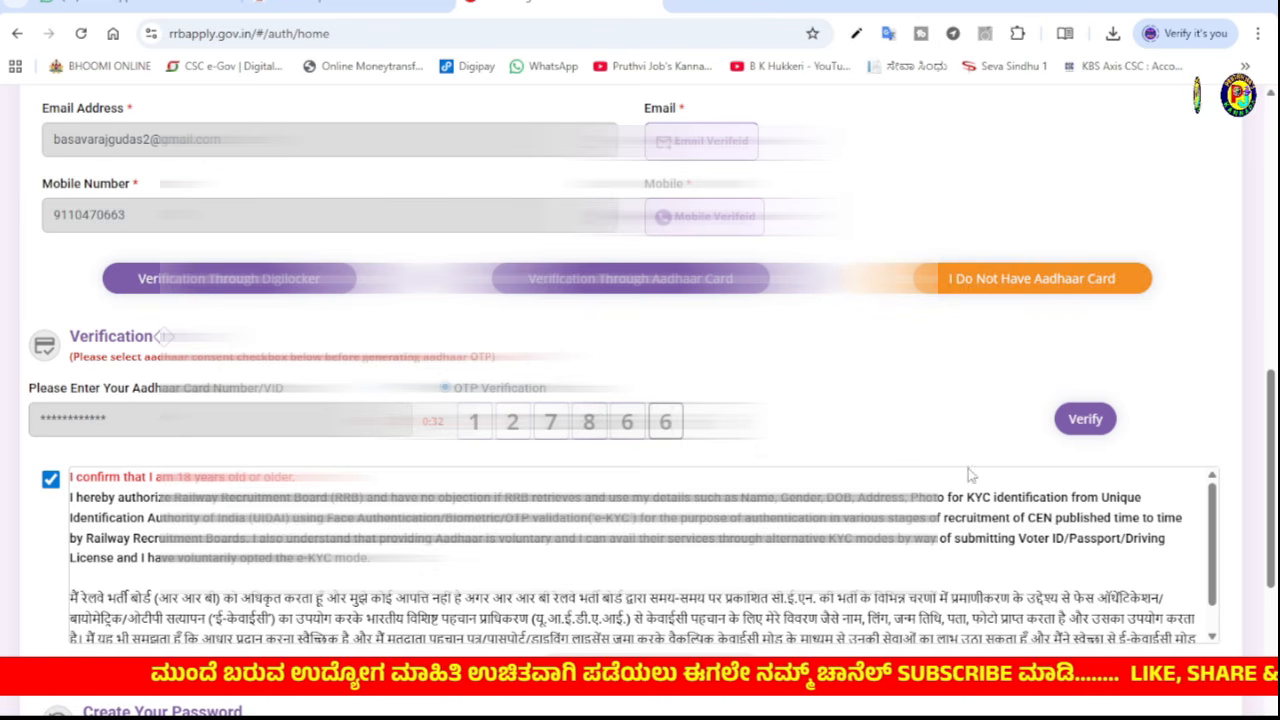
pyautogui.click(1092, 428)
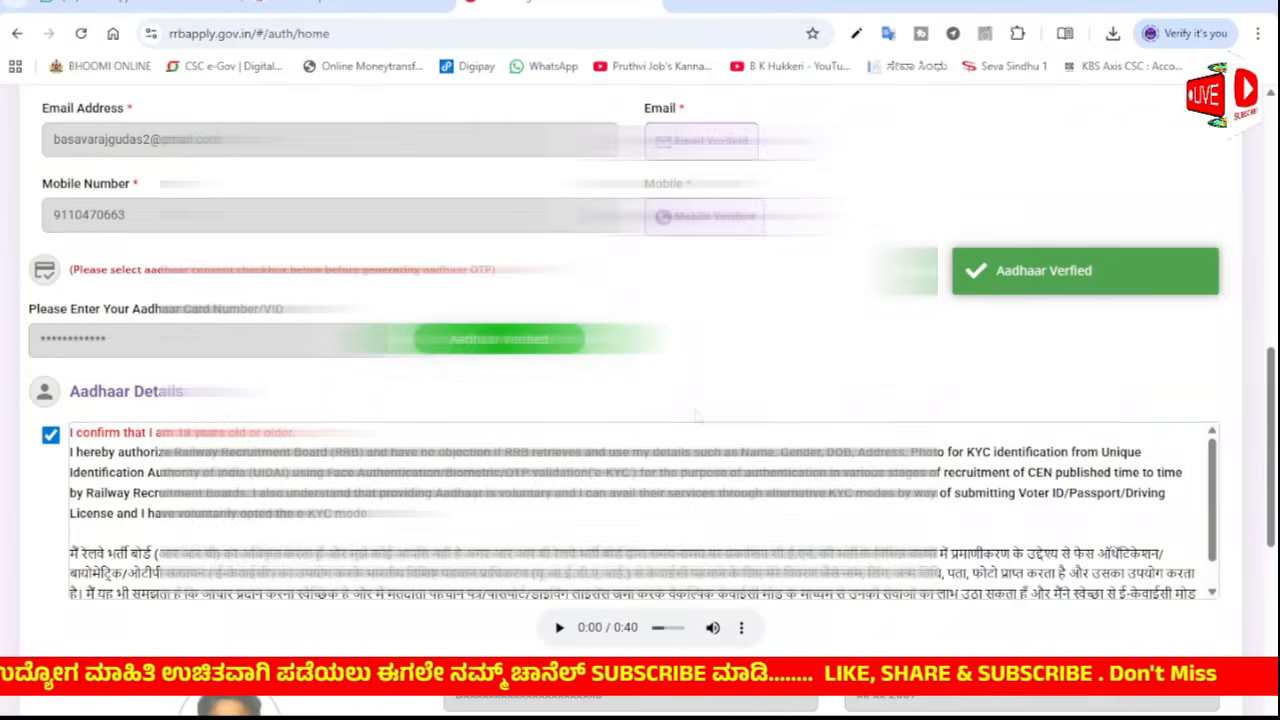
pyautogui.scroll(-3, 697, 415)
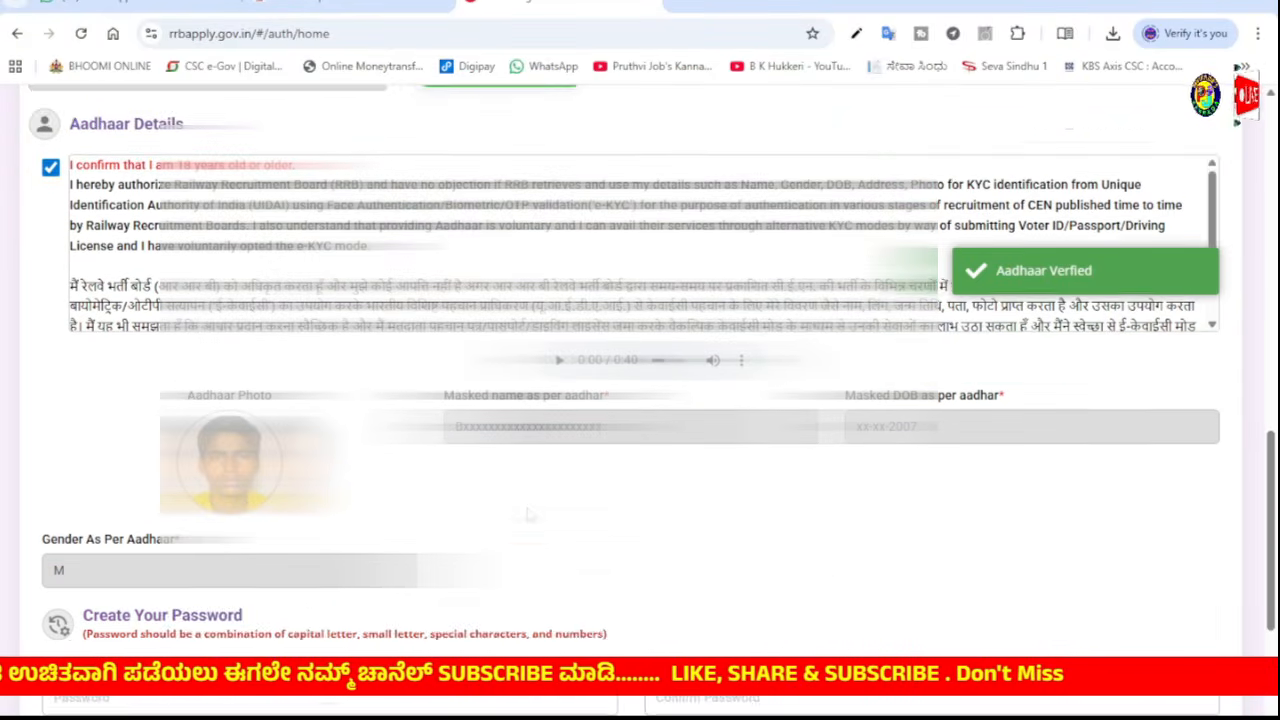
pyautogui.scroll(-1, 530, 515)
pyautogui.scroll(-2, 530, 515)
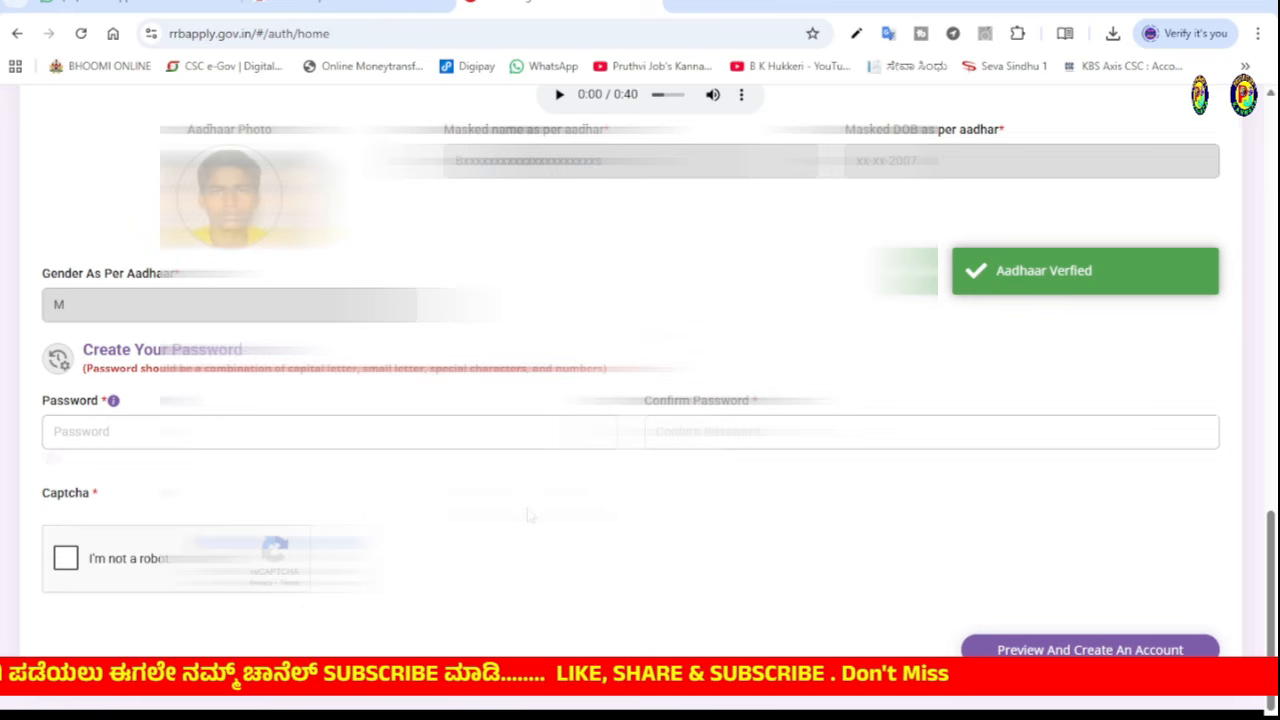
# Set the account password in both Password and Confirm Password fields.
pyautogui.click(286, 441)
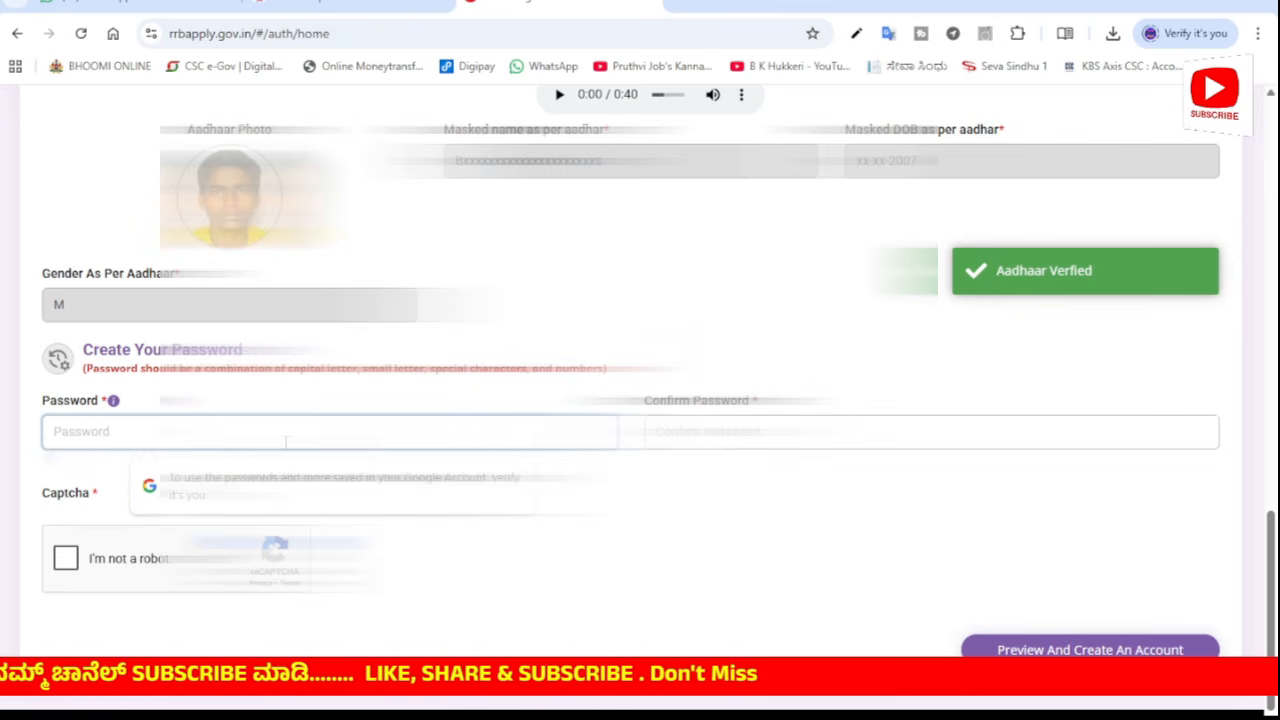
pyautogui.write('****')
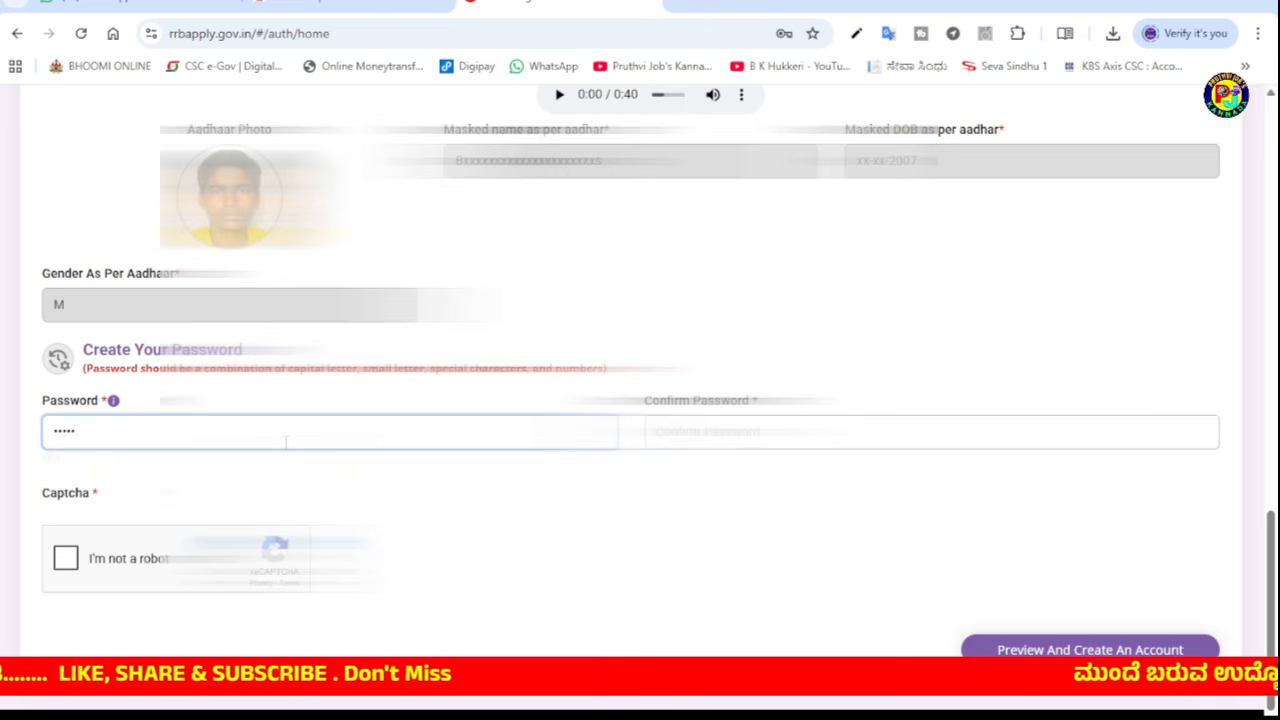
pyautogui.write('*****')
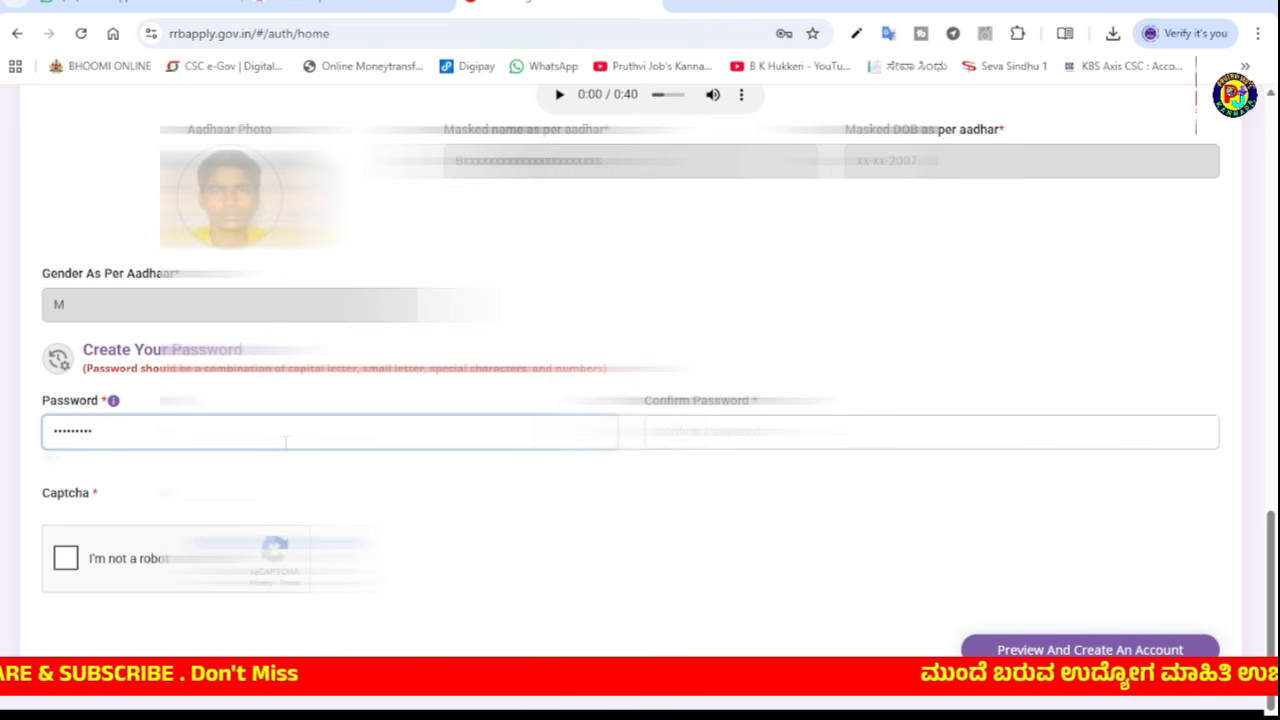
pyautogui.click(722, 445)
pyautogui.write('*')
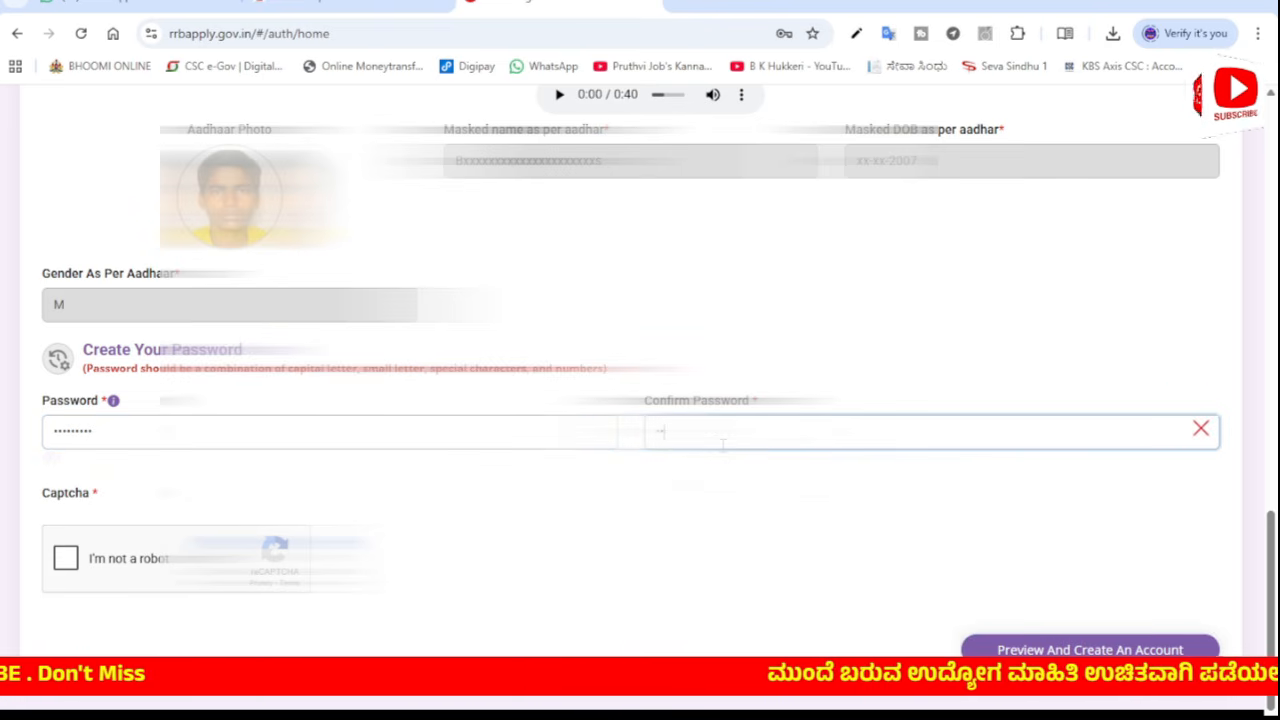
pyautogui.write('******')
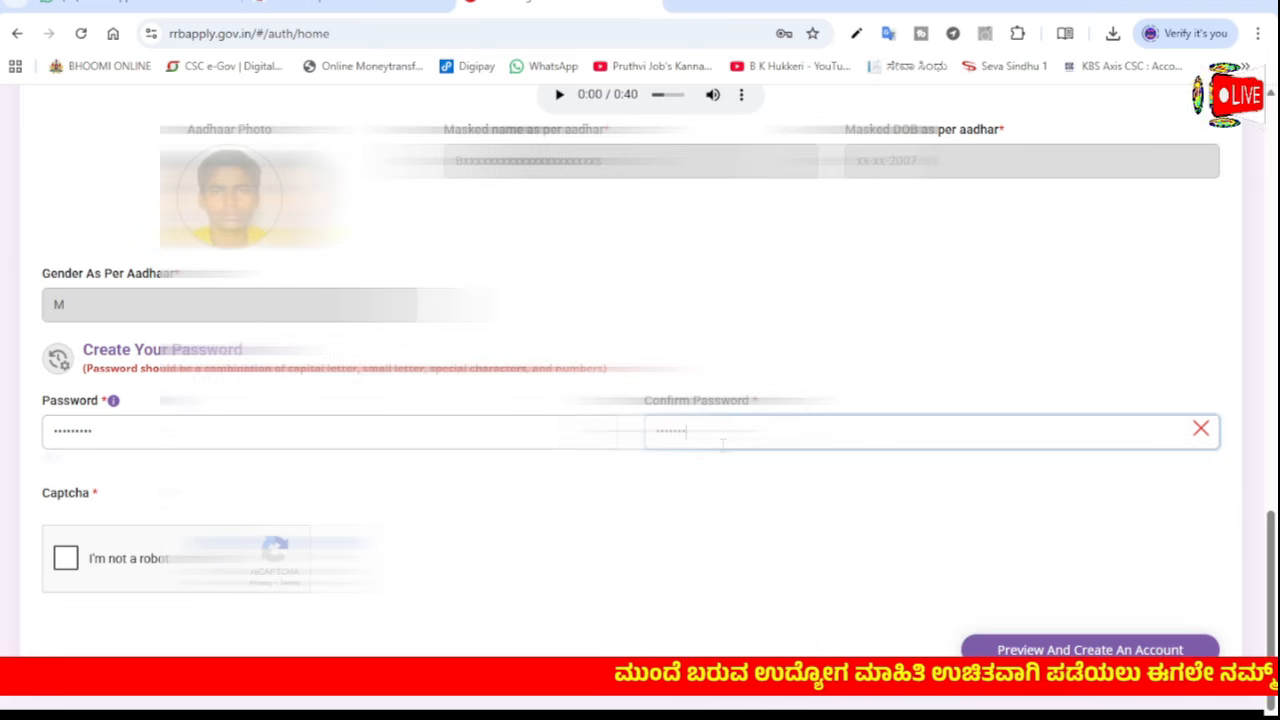
pyautogui.write('**')
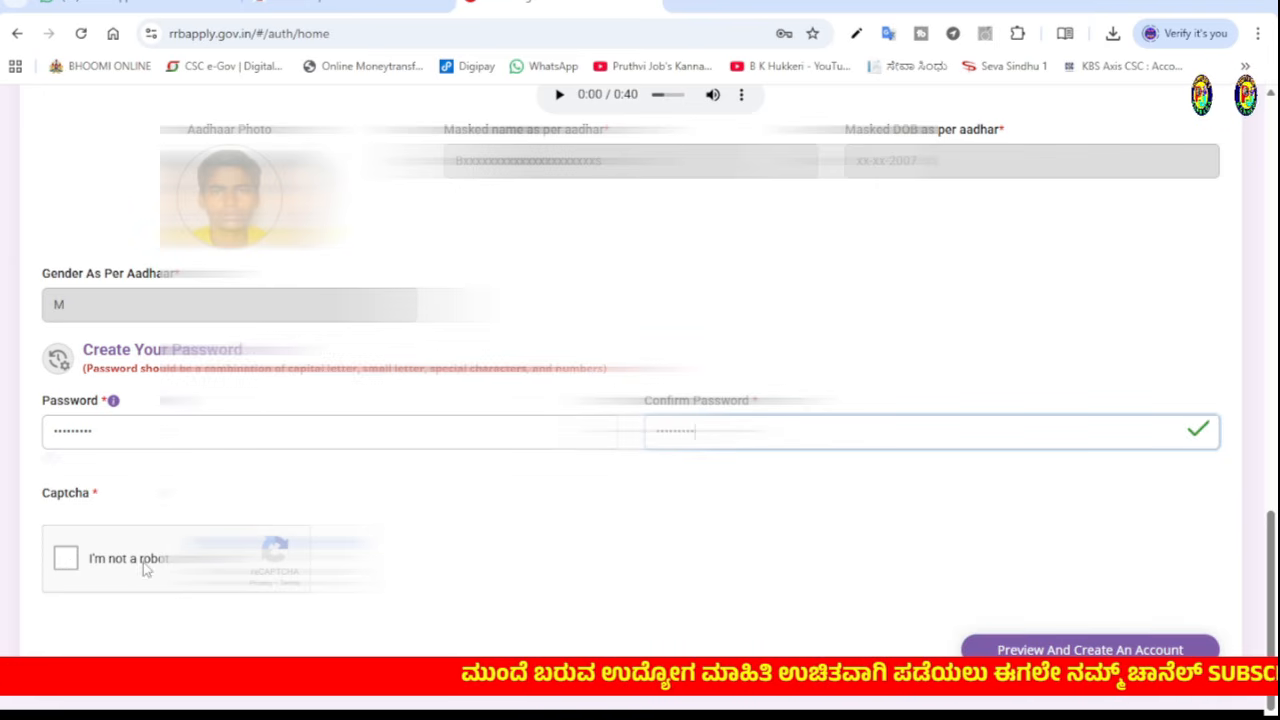
# Pass the 'I'm not a robot' captcha by selecting the three car images.
pyautogui.click(69, 561)
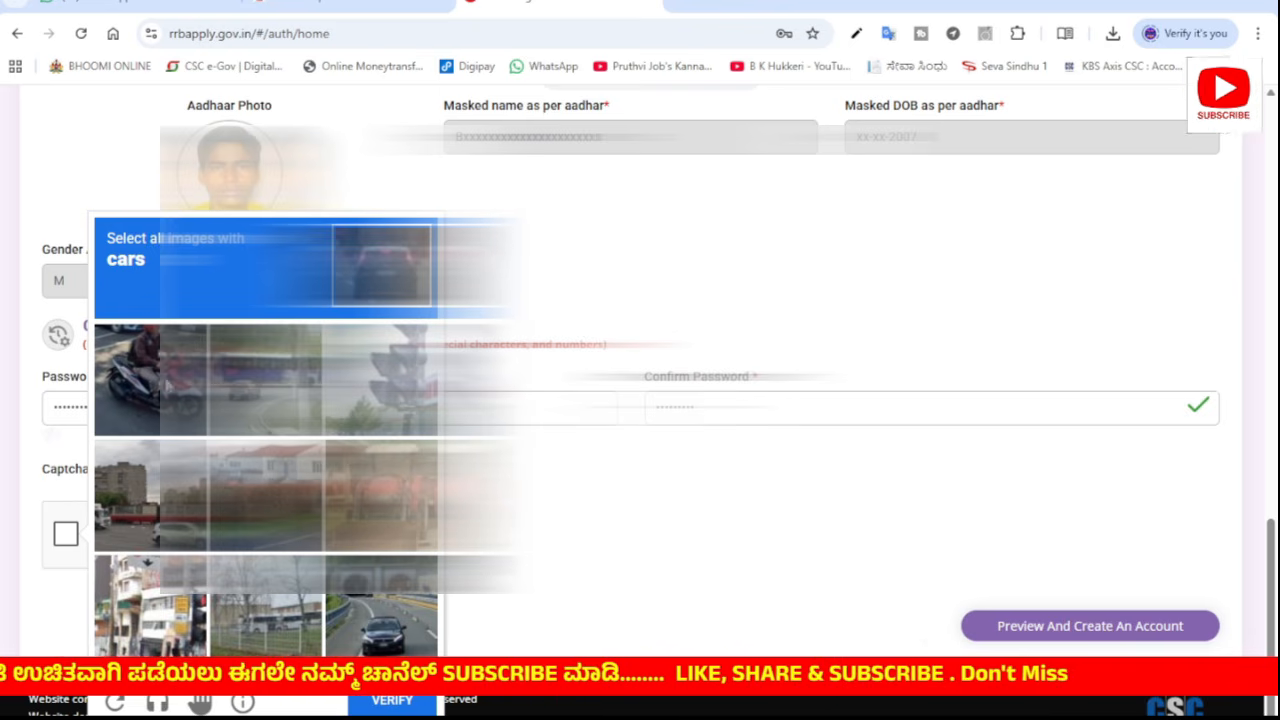
pyautogui.click(247, 388)
pyautogui.click(152, 495)
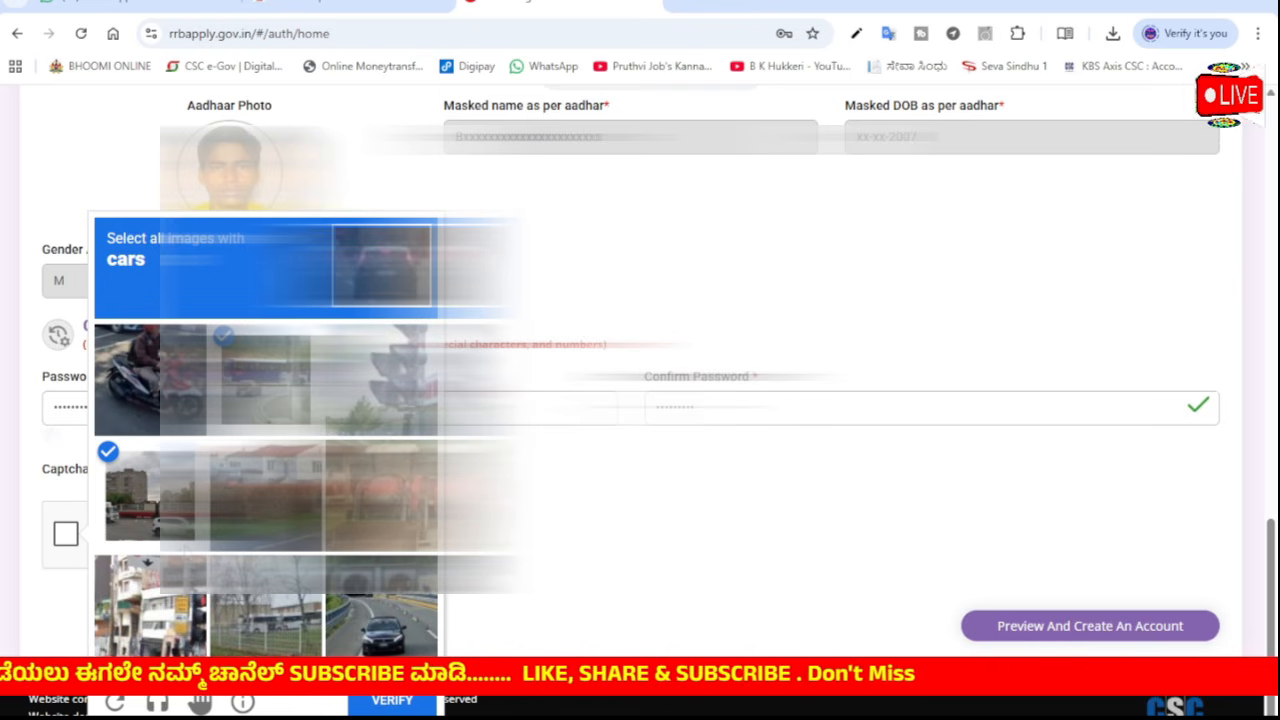
pyautogui.click(381, 610)
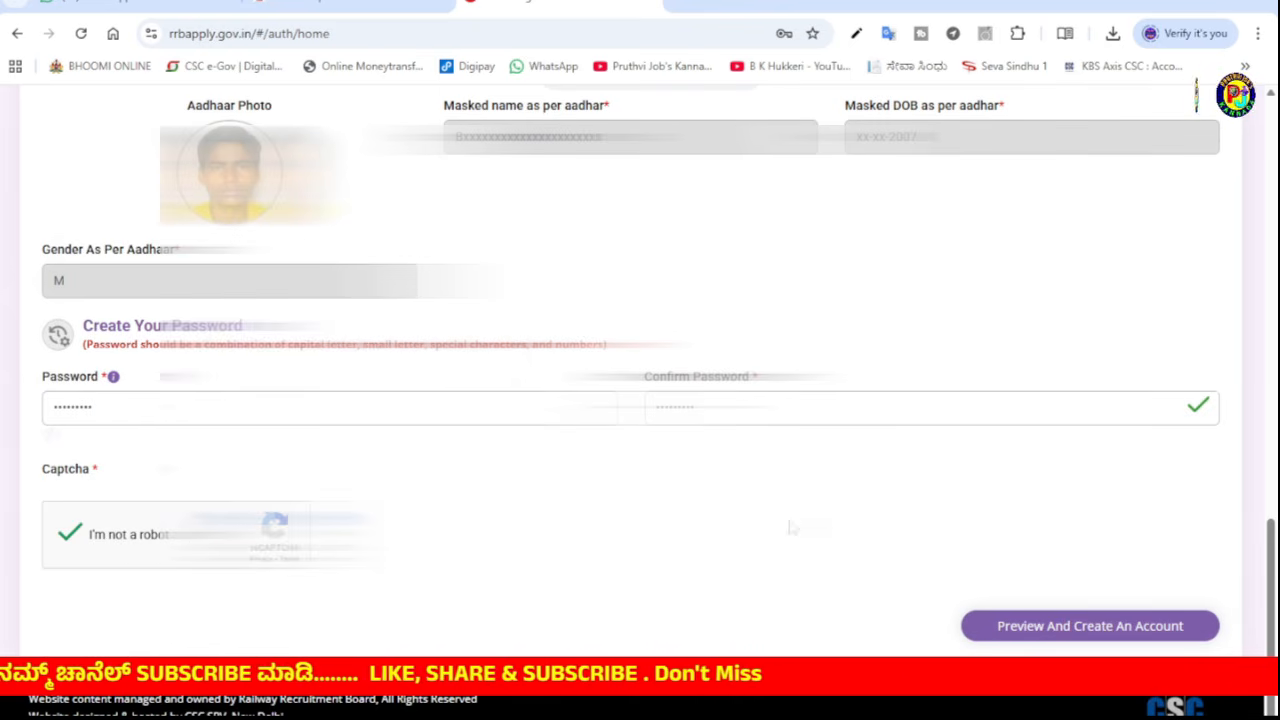
# Preview the details, tick the re-checked declaration, create the account and proceed.
pyautogui.click(1110, 630)
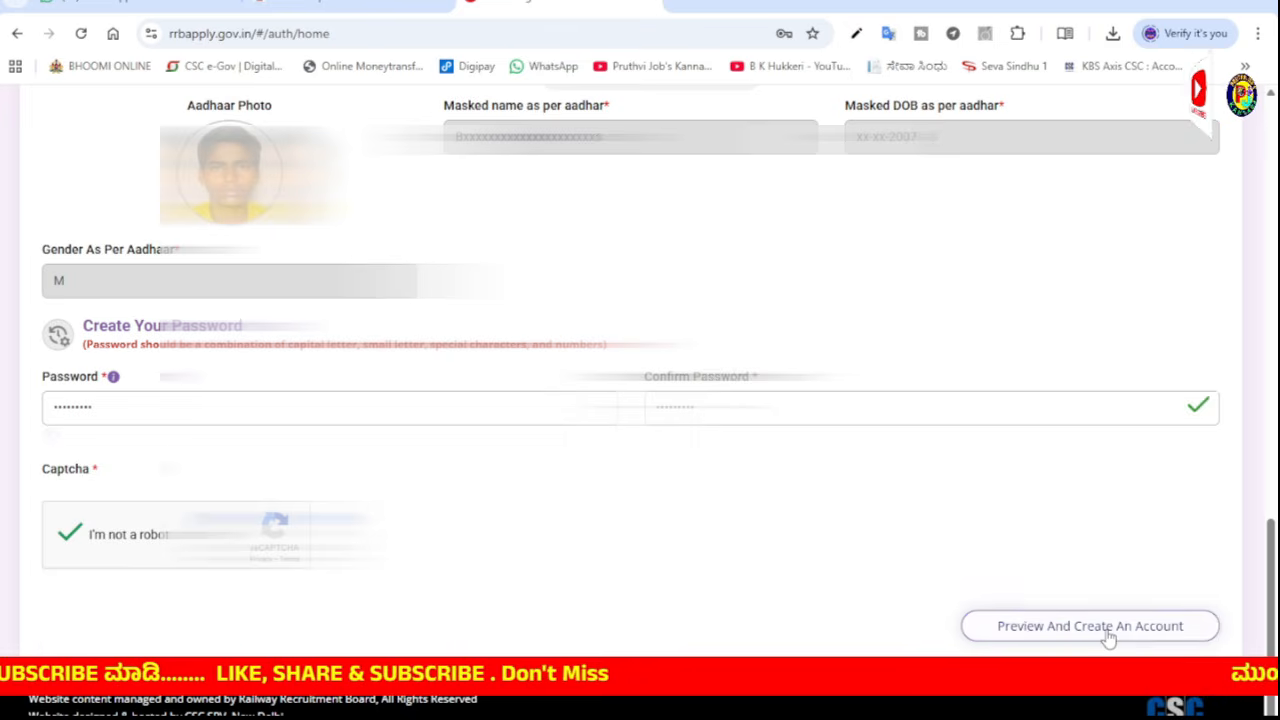
pyautogui.scroll(-1, 742, 404)
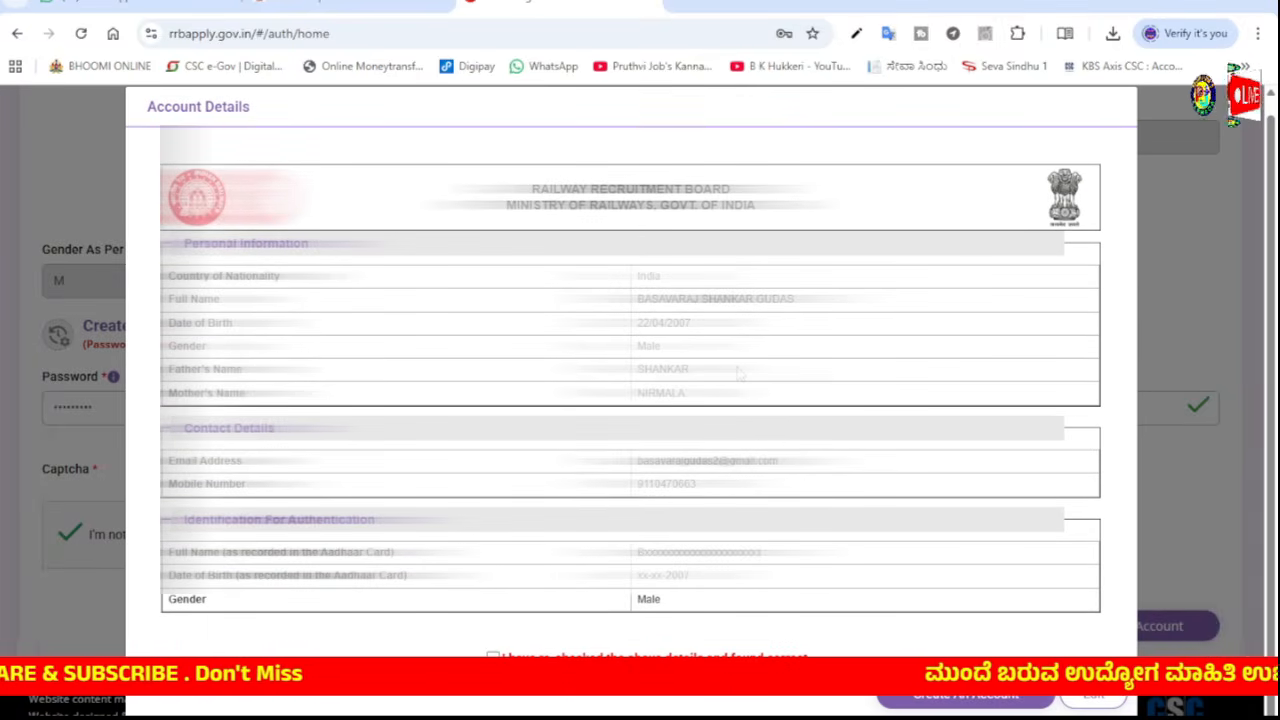
pyautogui.click(492, 656)
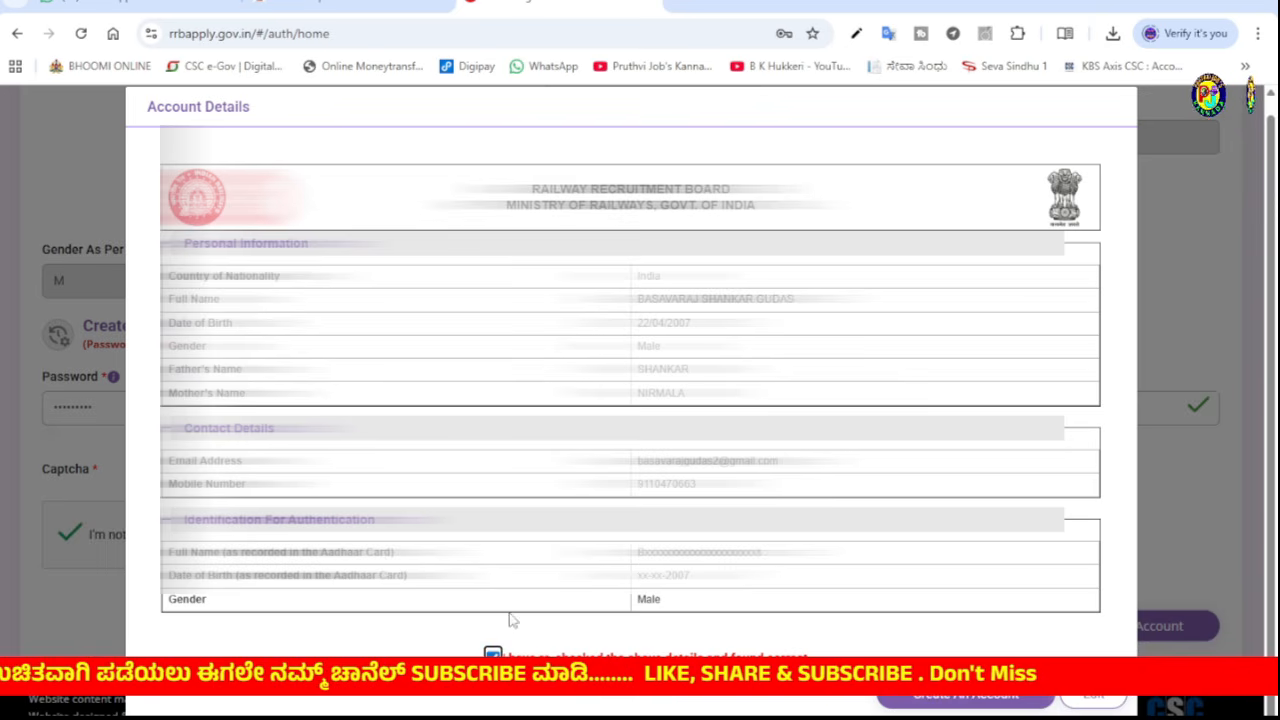
pyautogui.click(968, 697)
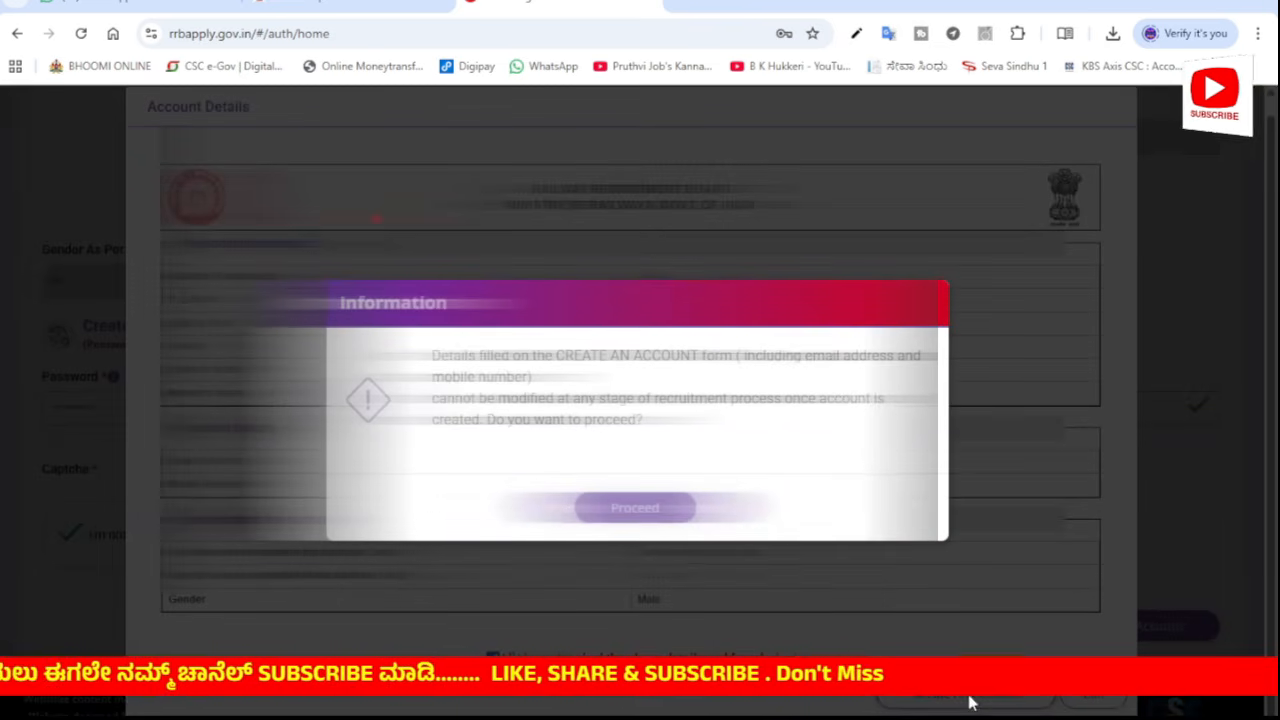
pyautogui.click(637, 510)
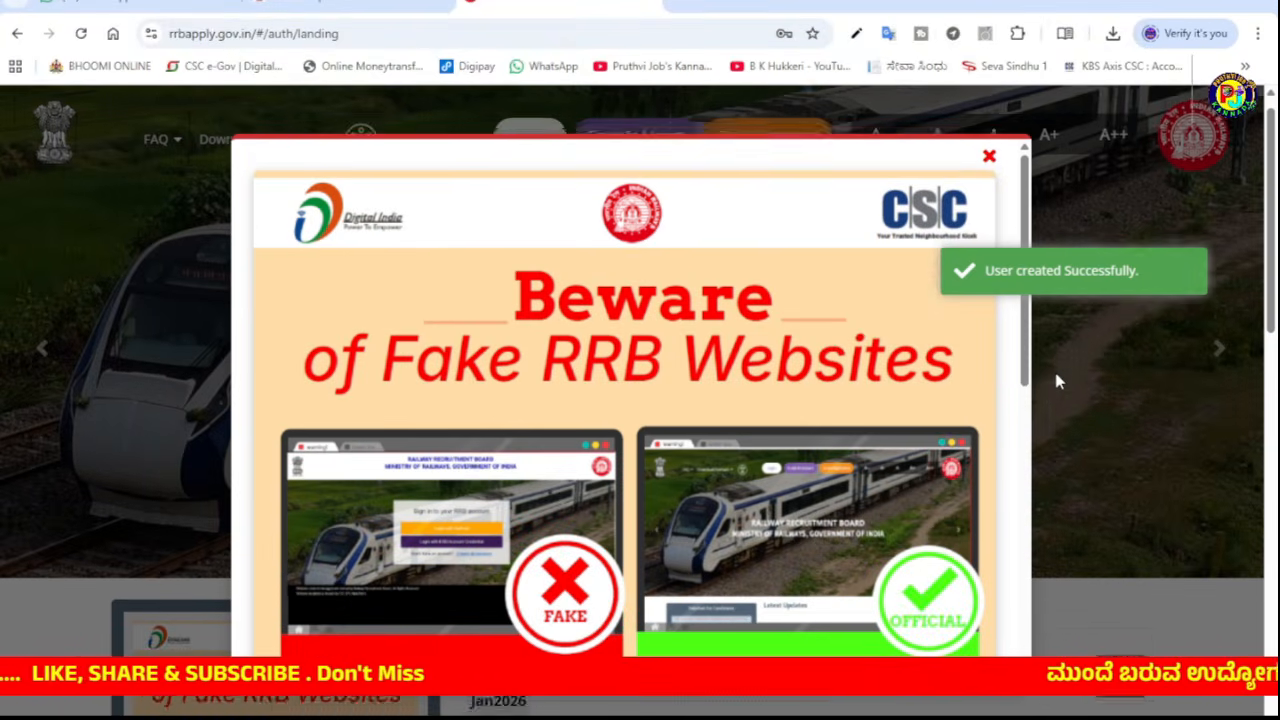
# Dismiss the Beware warning and choose Login with RRB Account Credential.
pyautogui.scroll(-3, 1055, 373)
pyautogui.scroll(3, 1055, 373)
pyautogui.click(989, 157)
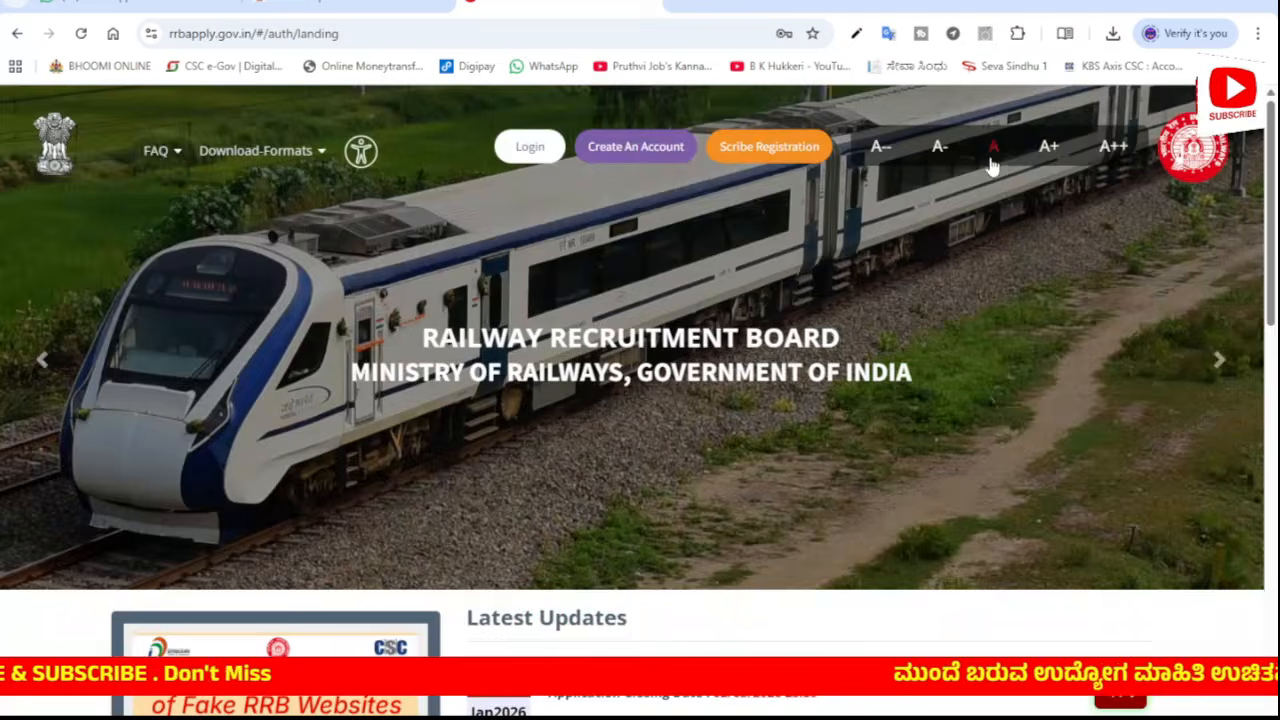
pyautogui.scroll(-4, 914, 481)
pyautogui.scroll(4, 914, 481)
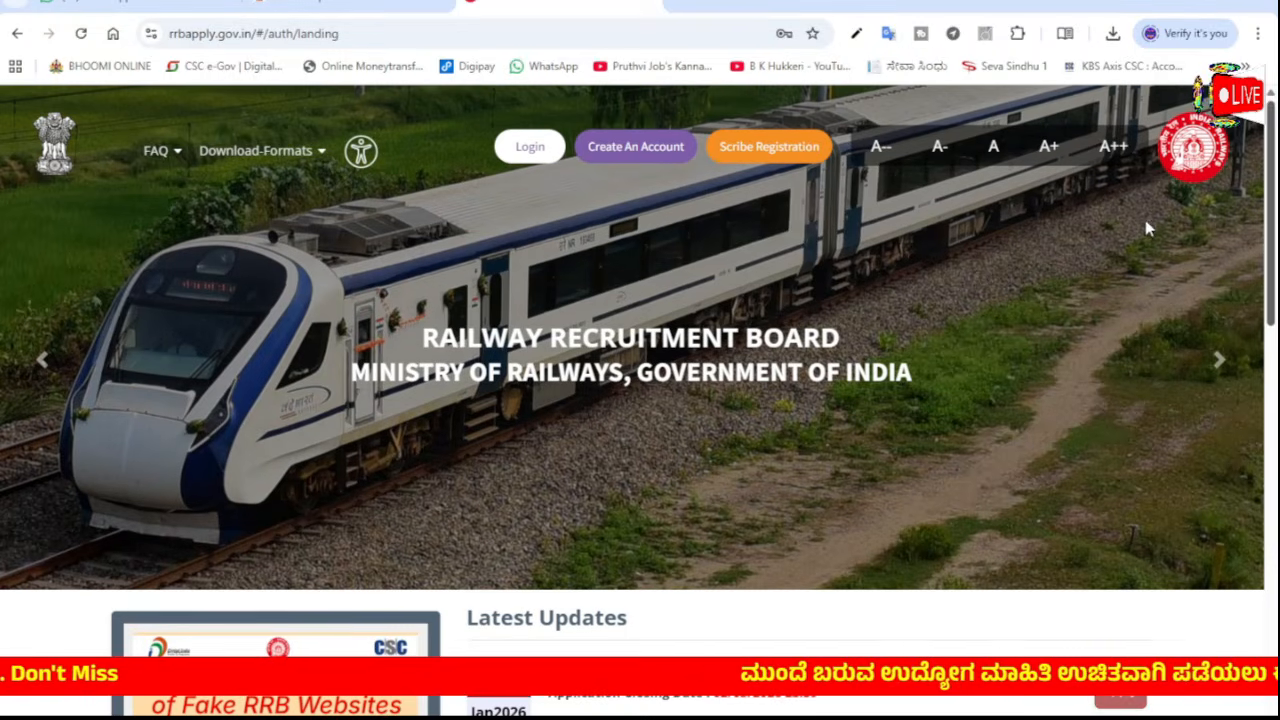
pyautogui.click(531, 149)
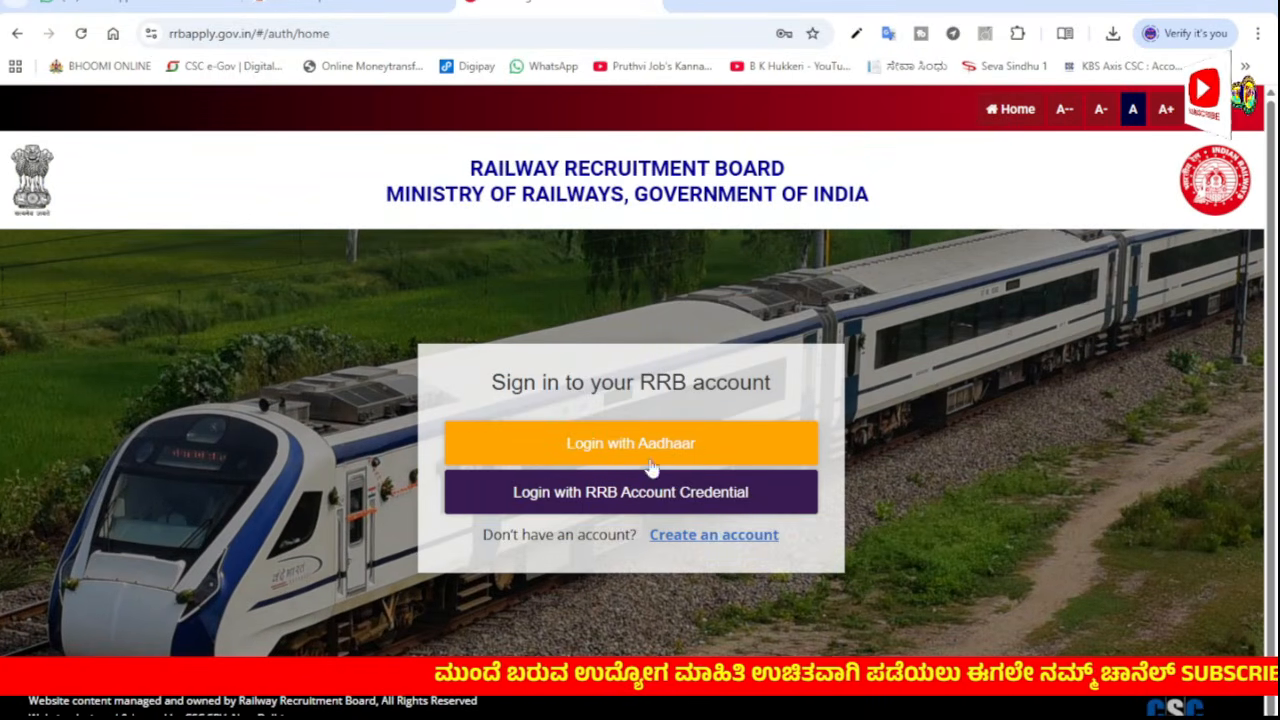
pyautogui.click(697, 538)
pyautogui.click(643, 506)
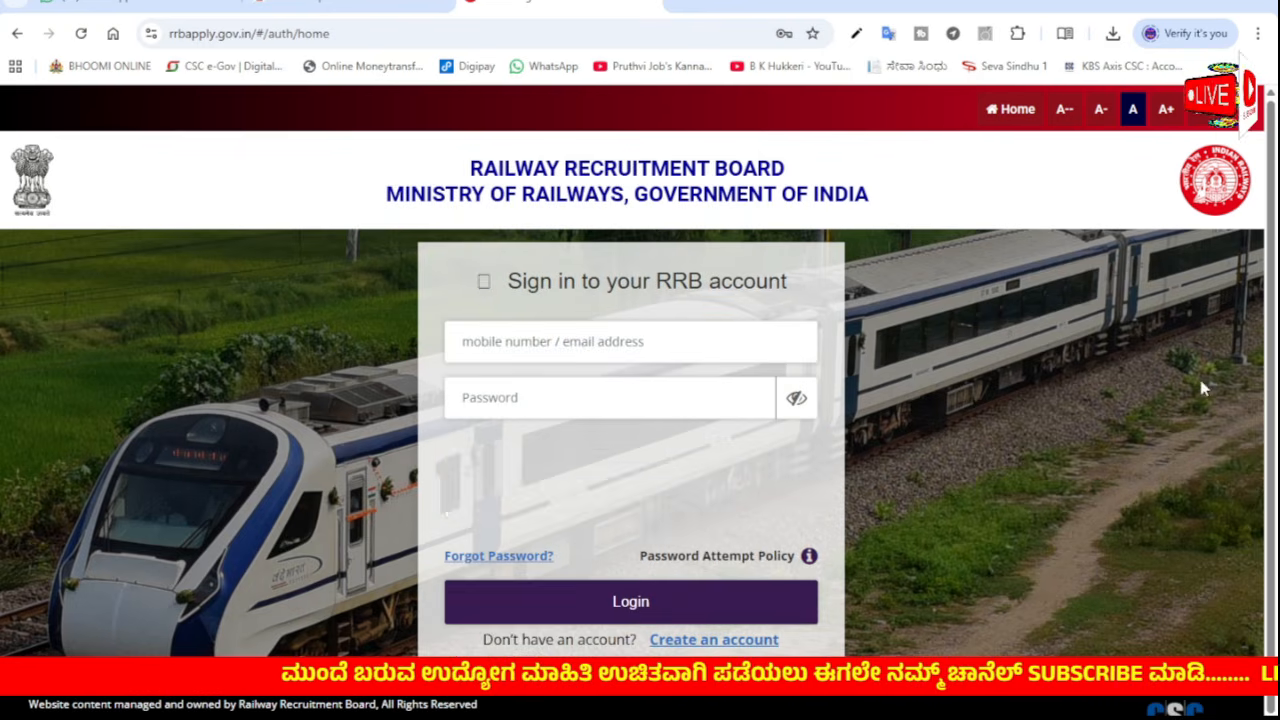
# Enter the registered e-mail, complete reCAPTCHA, submit, and clear the wrongly entered password.
pyautogui.click(572, 354)
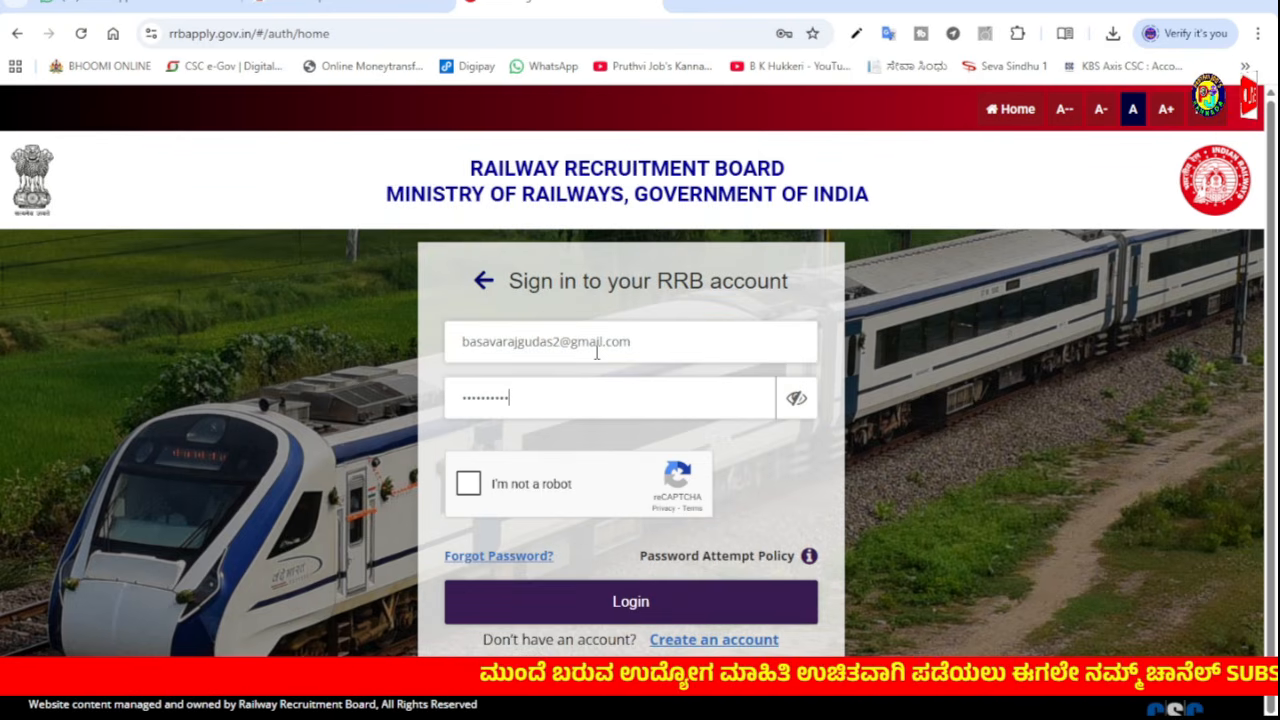
pyautogui.click(468, 483)
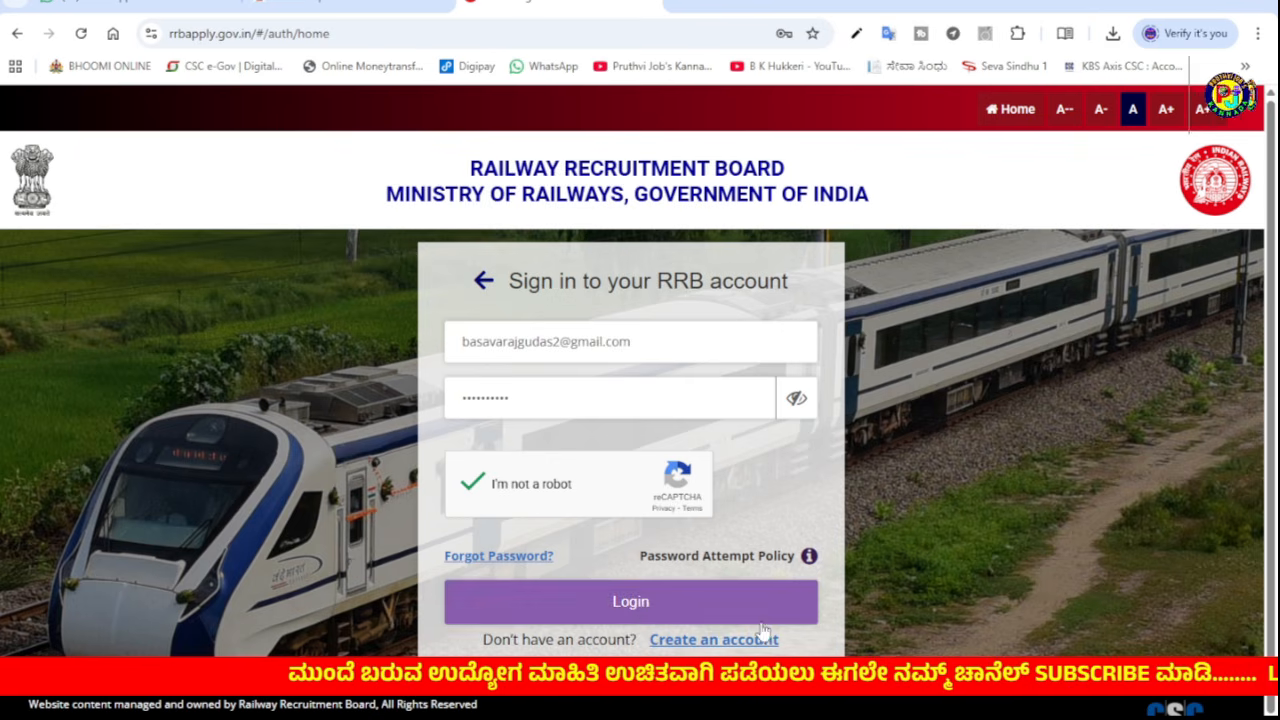
pyautogui.click(630, 601)
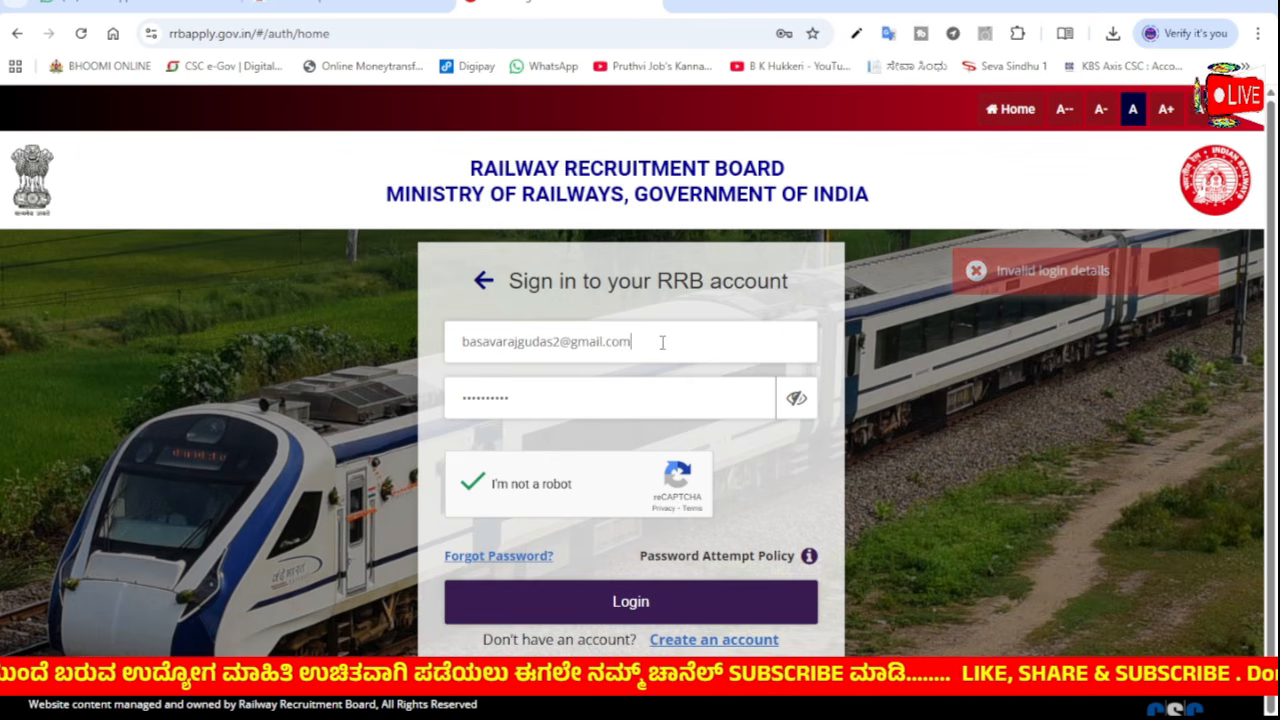
pyautogui.doubleClick(453, 400)
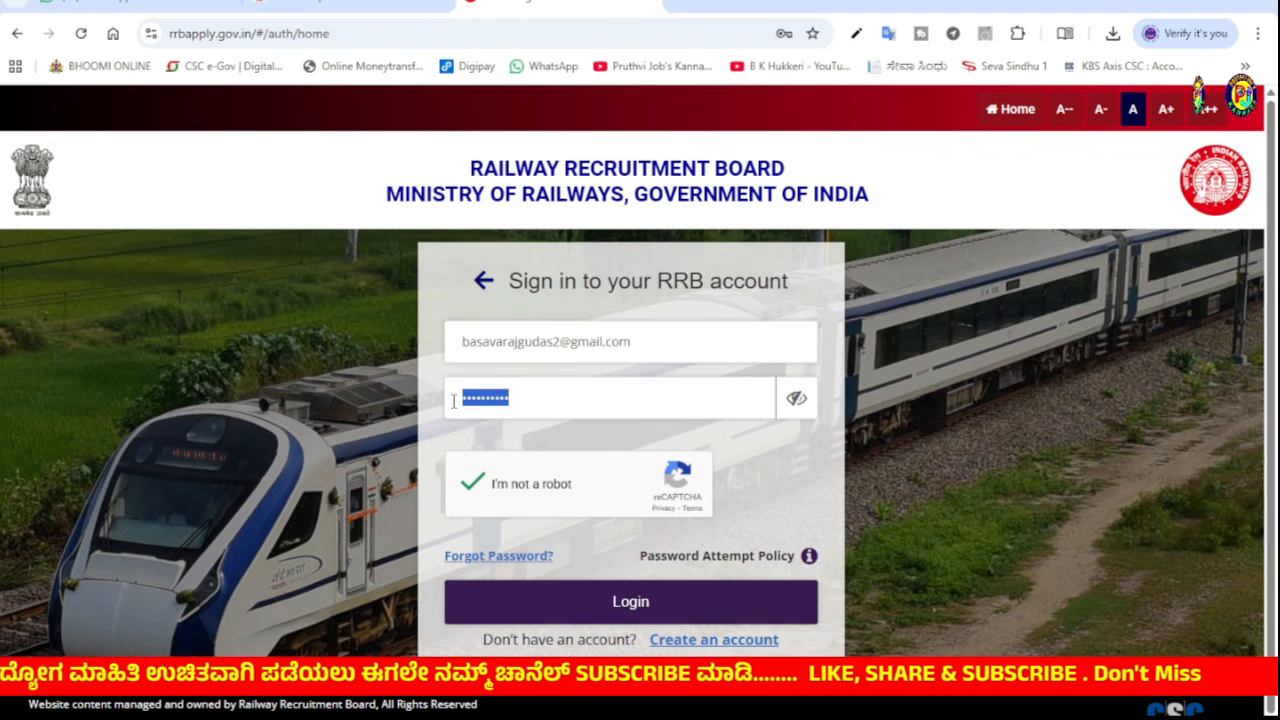
pyautogui.press('BackSpace')
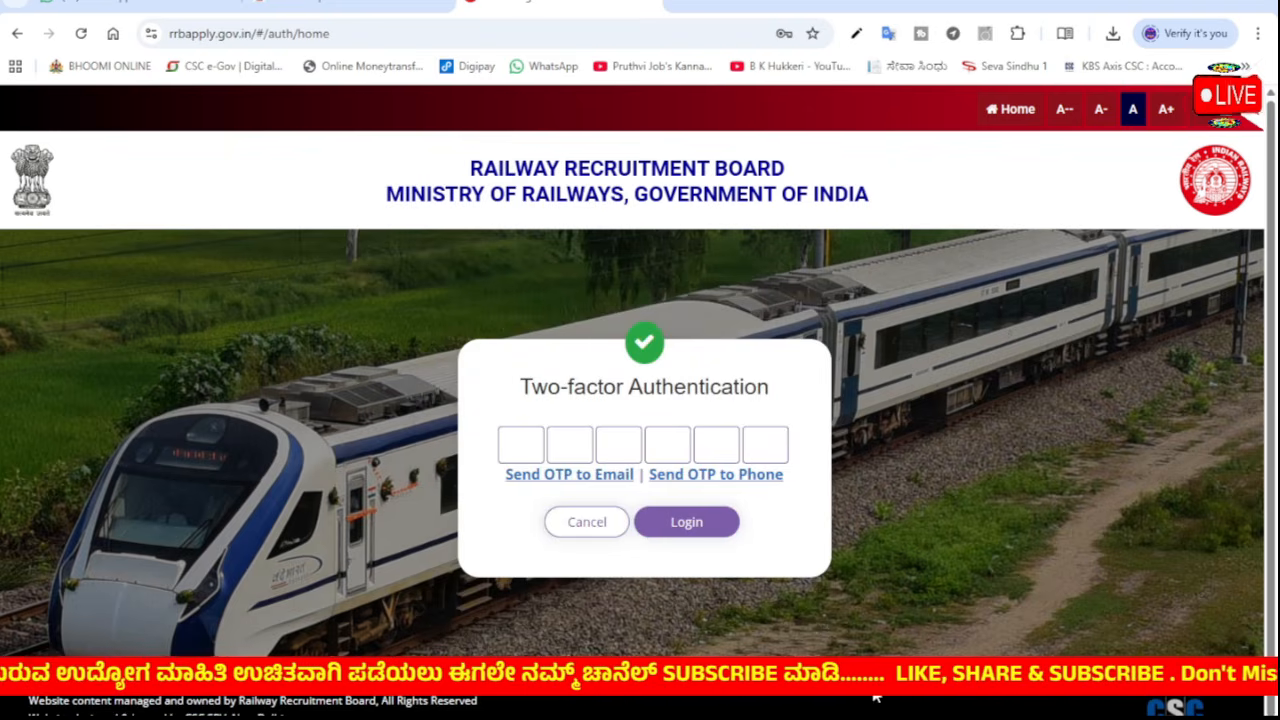
# Have the login OTP sent to the phone, enter the code and log in.
pyautogui.click(716, 476)
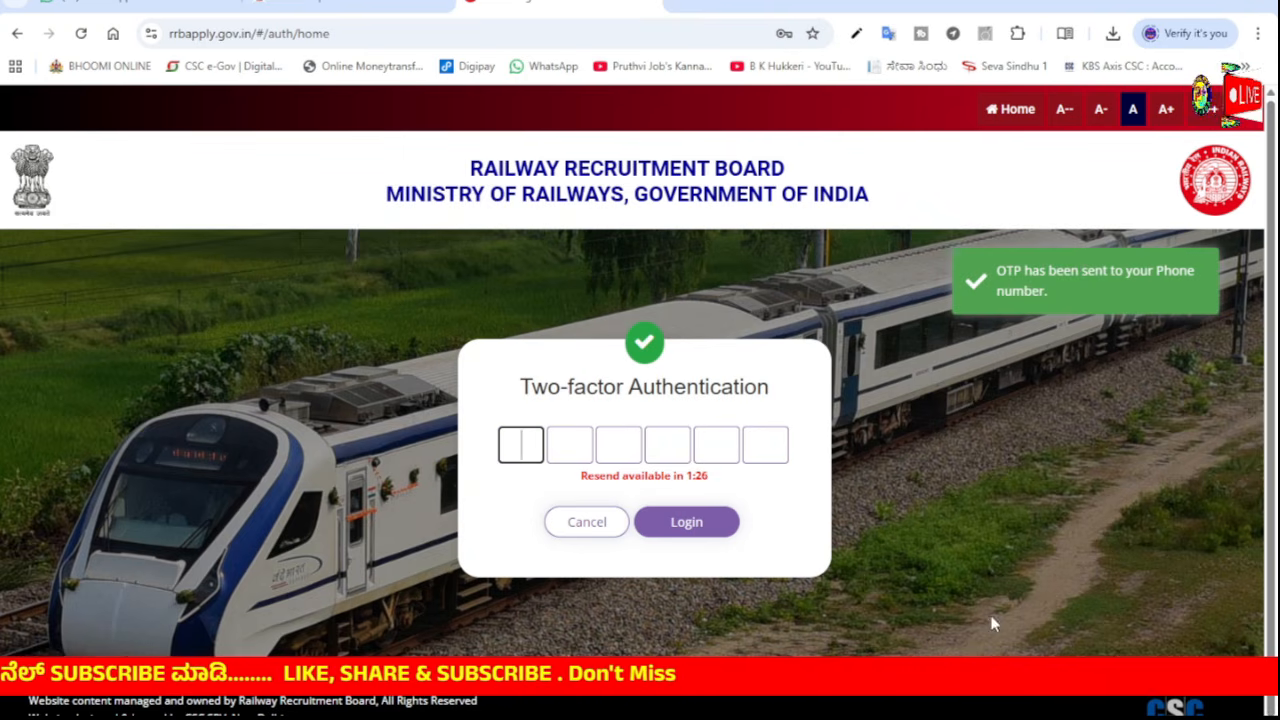
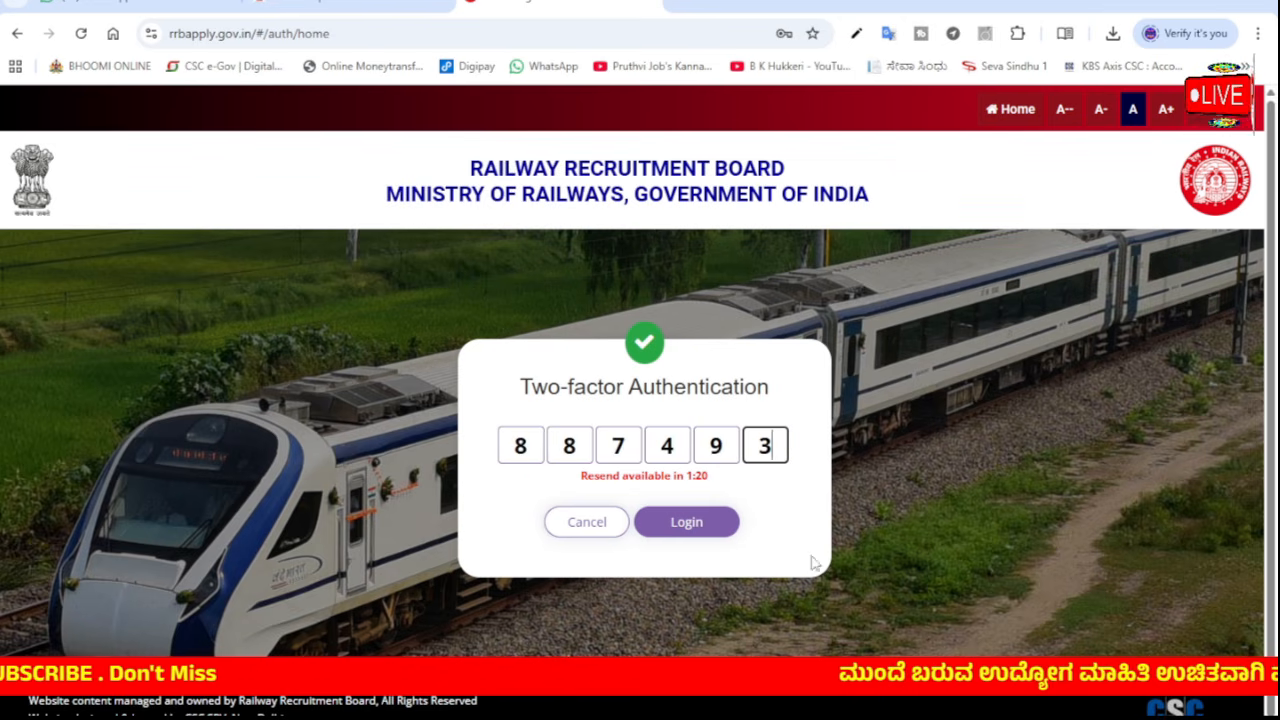
pyautogui.click(691, 526)
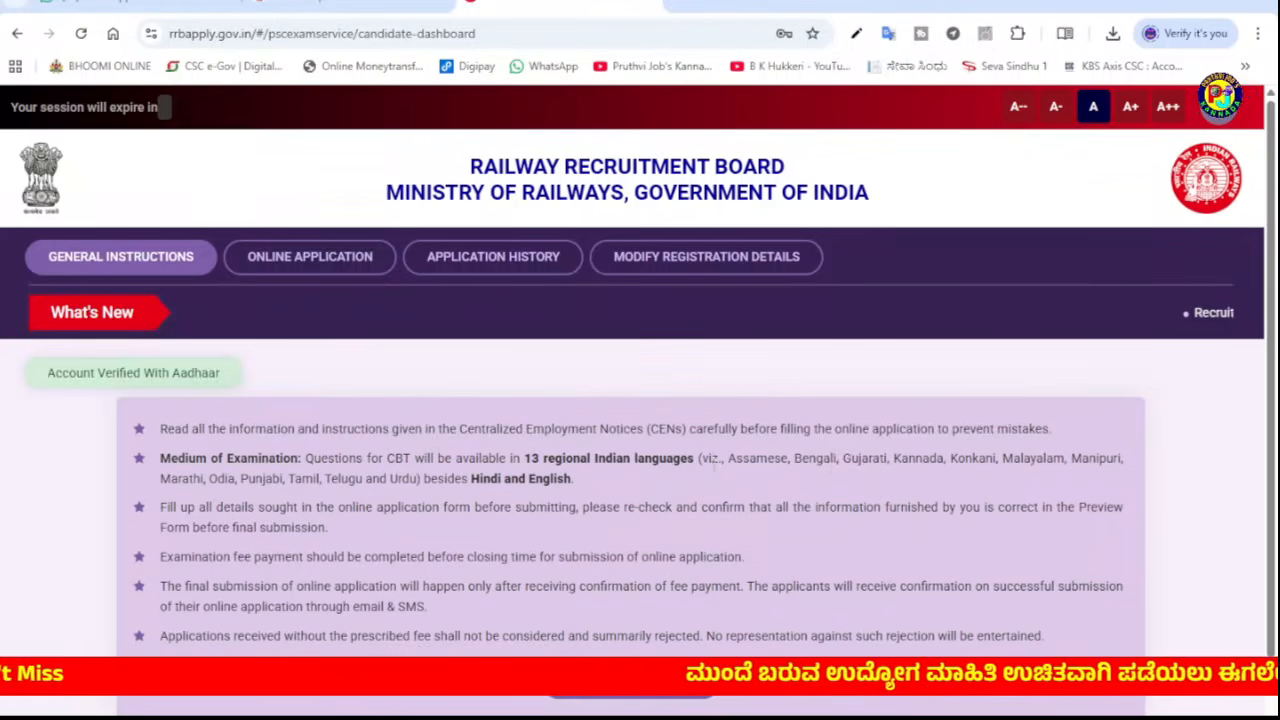
# Under Online Application, choose RRB Bengaluru and tick the not-debarred and read-the-CEN declarations.
pyautogui.scroll(-1, 917, 548)
pyautogui.scroll(1, 917, 548)
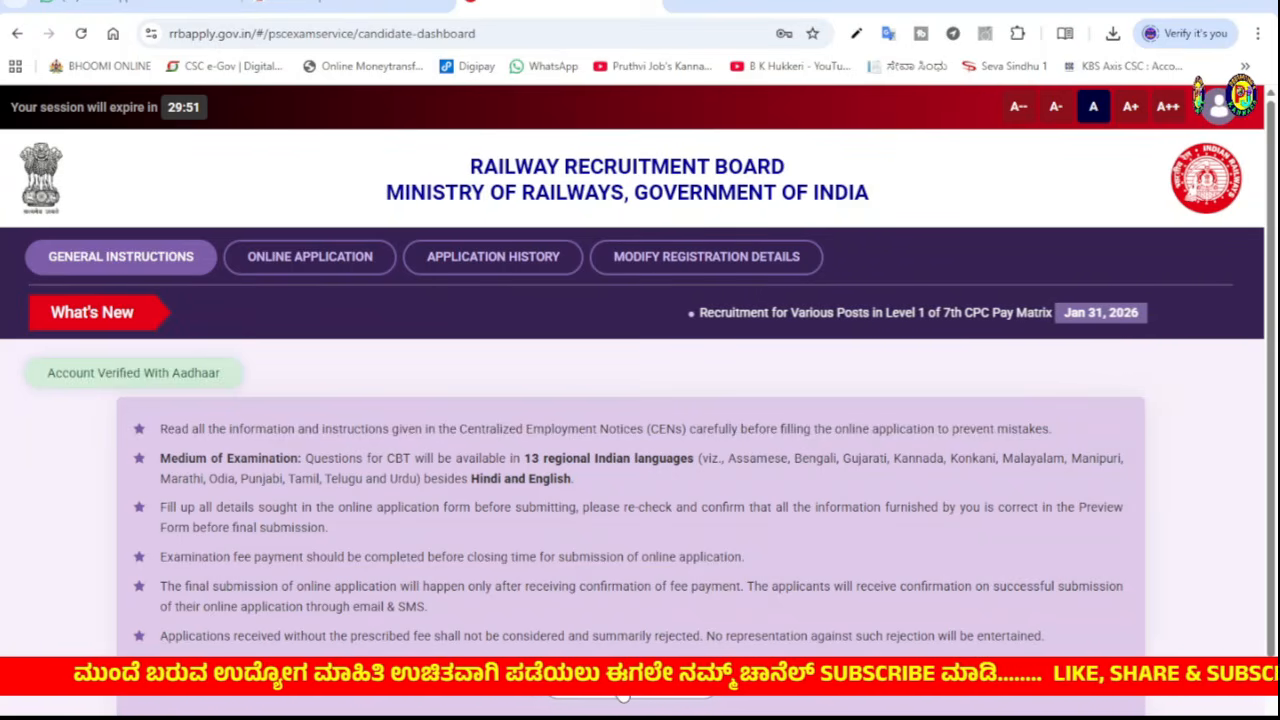
pyautogui.click(622, 695)
pyautogui.scroll(-1, 705, 460)
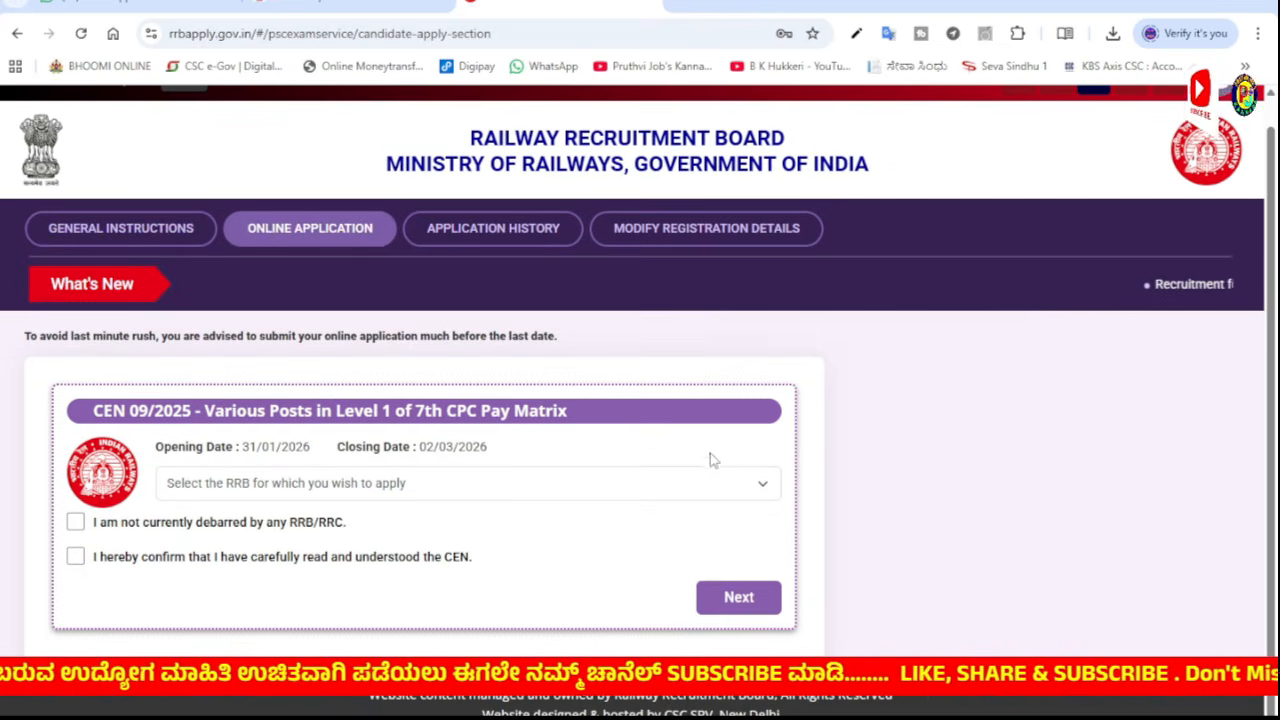
pyautogui.click(367, 484)
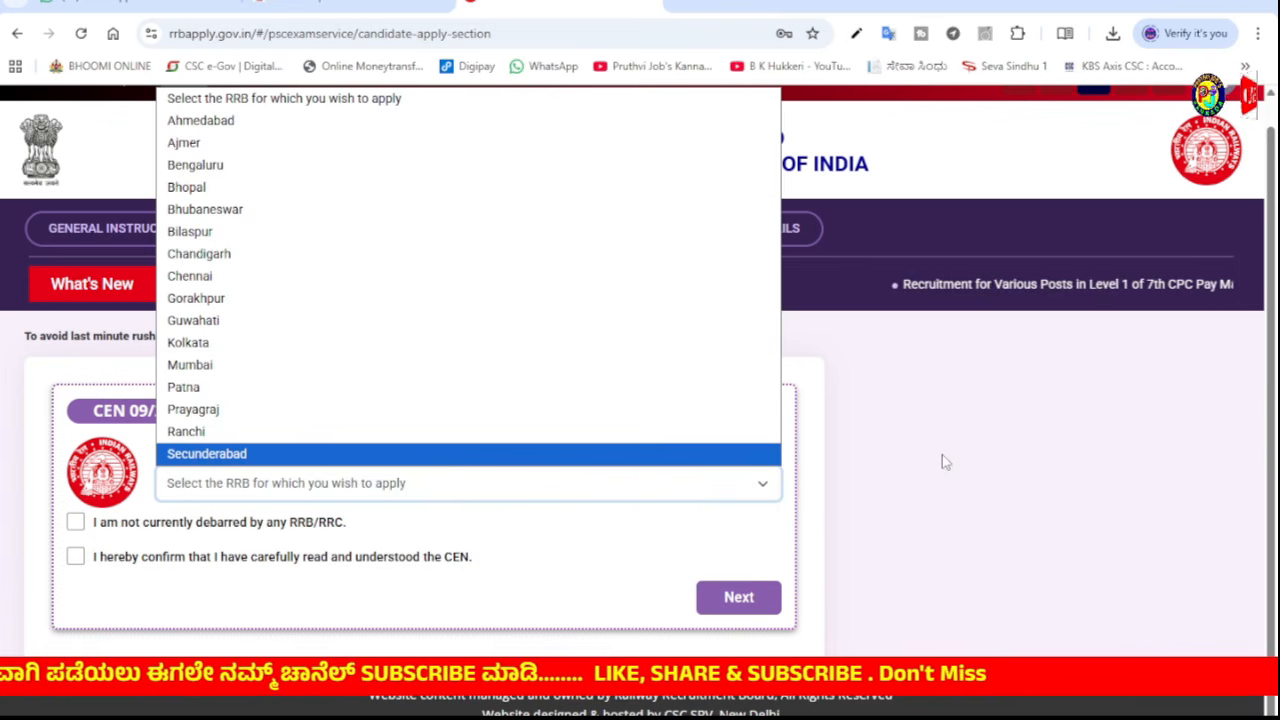
pyautogui.click(630, 482)
pyautogui.click(522, 492)
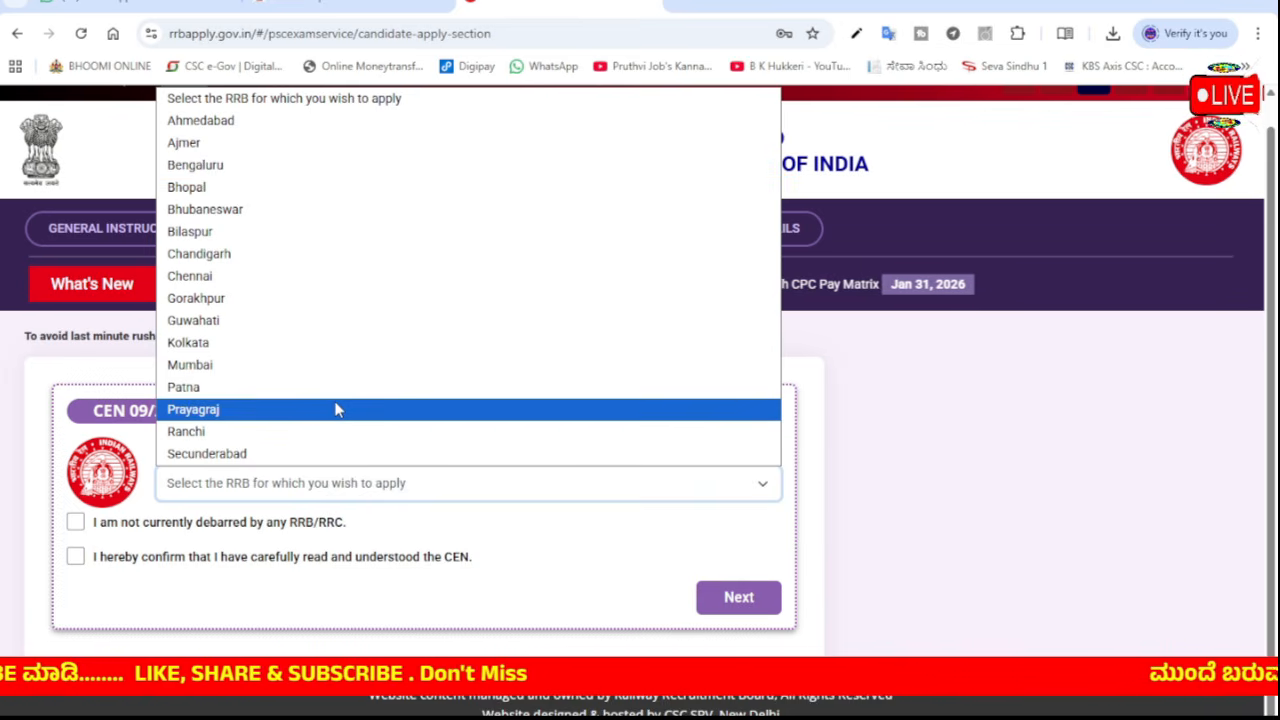
pyautogui.click(263, 165)
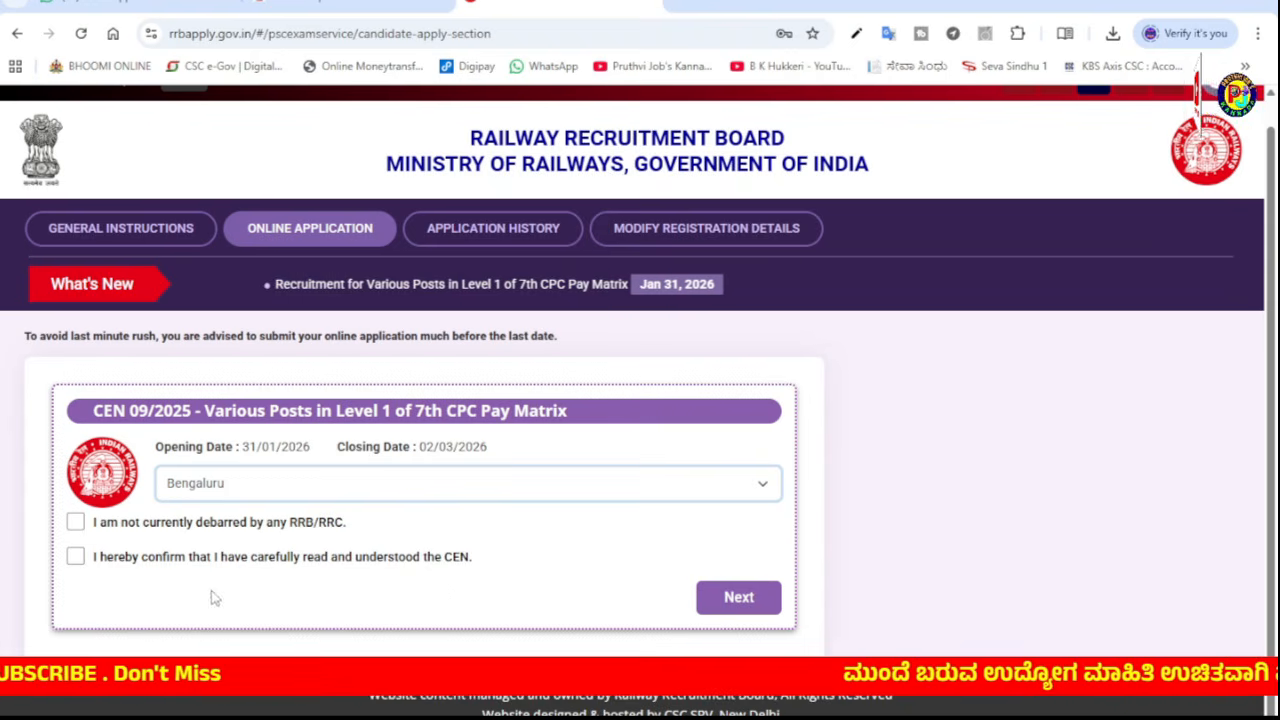
pyautogui.click(76, 522)
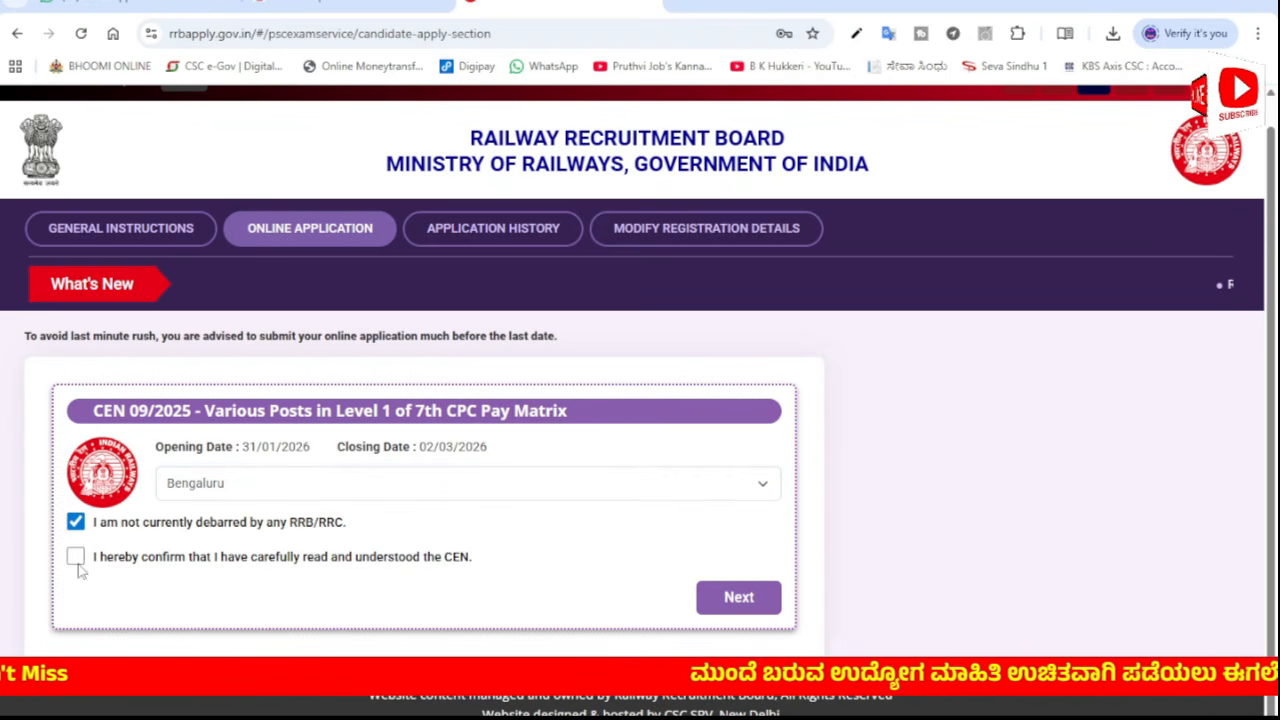
pyautogui.click(76, 557)
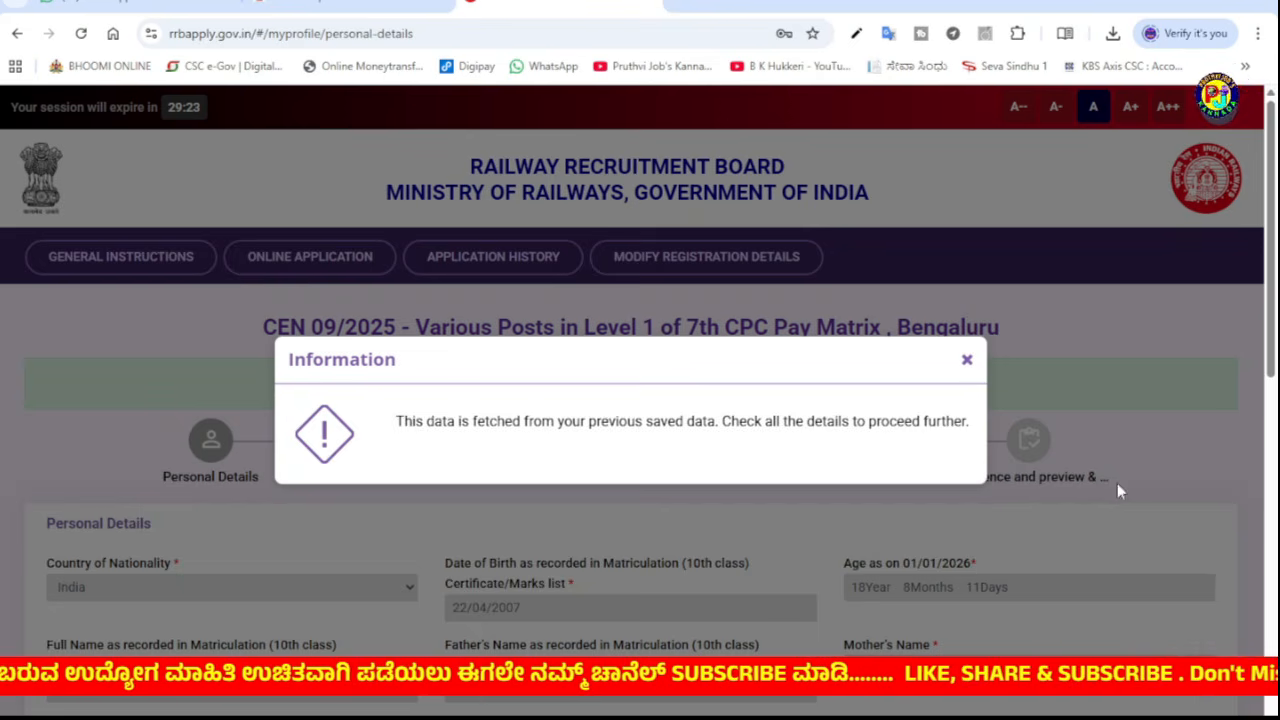
# Dismiss the saved-data notice, set marital status to Unmarried and choose a religion.
pyautogui.click(968, 362)
pyautogui.scroll(-5, 1090, 534)
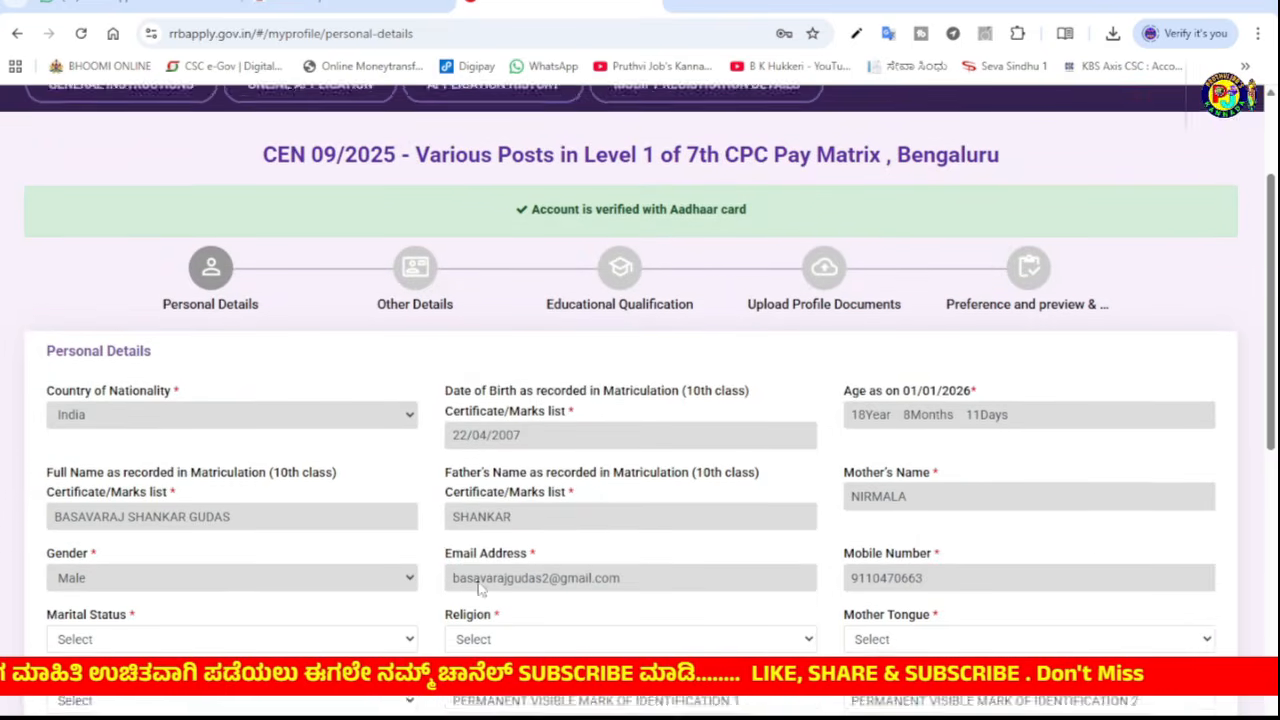
pyautogui.scroll(-2, 640, 380)
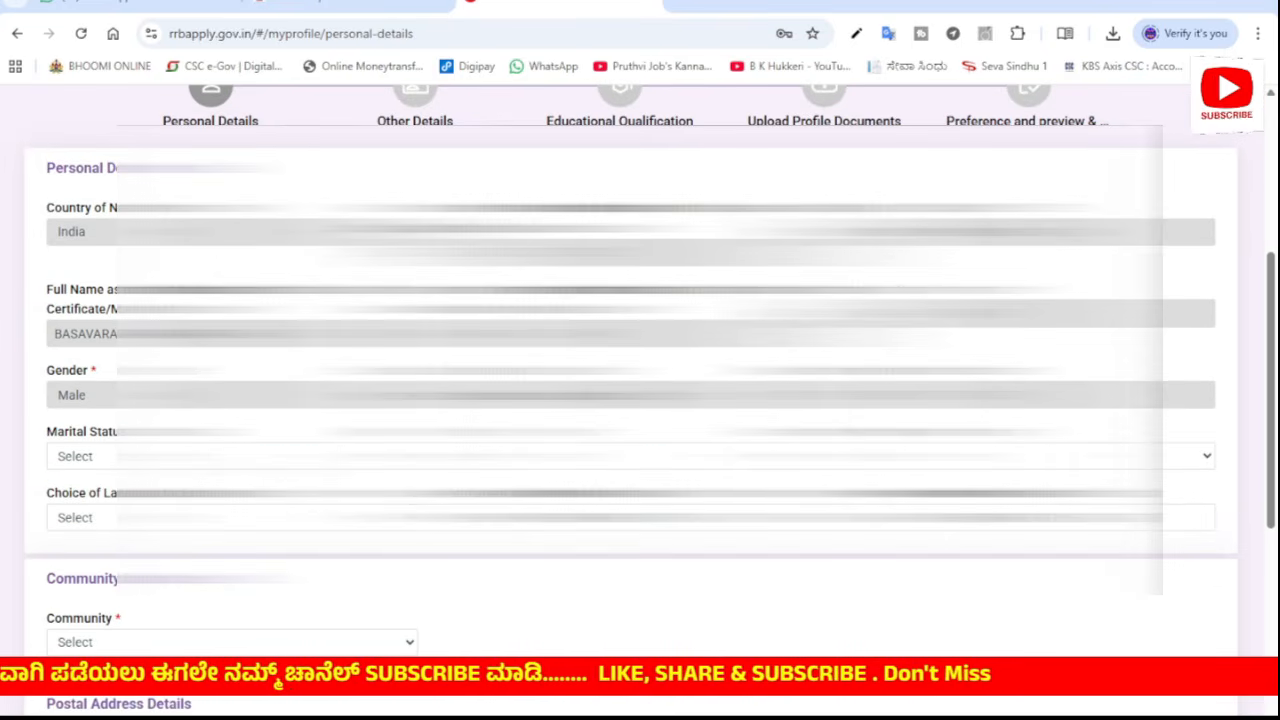
pyautogui.click(232, 456)
pyautogui.click(150, 503)
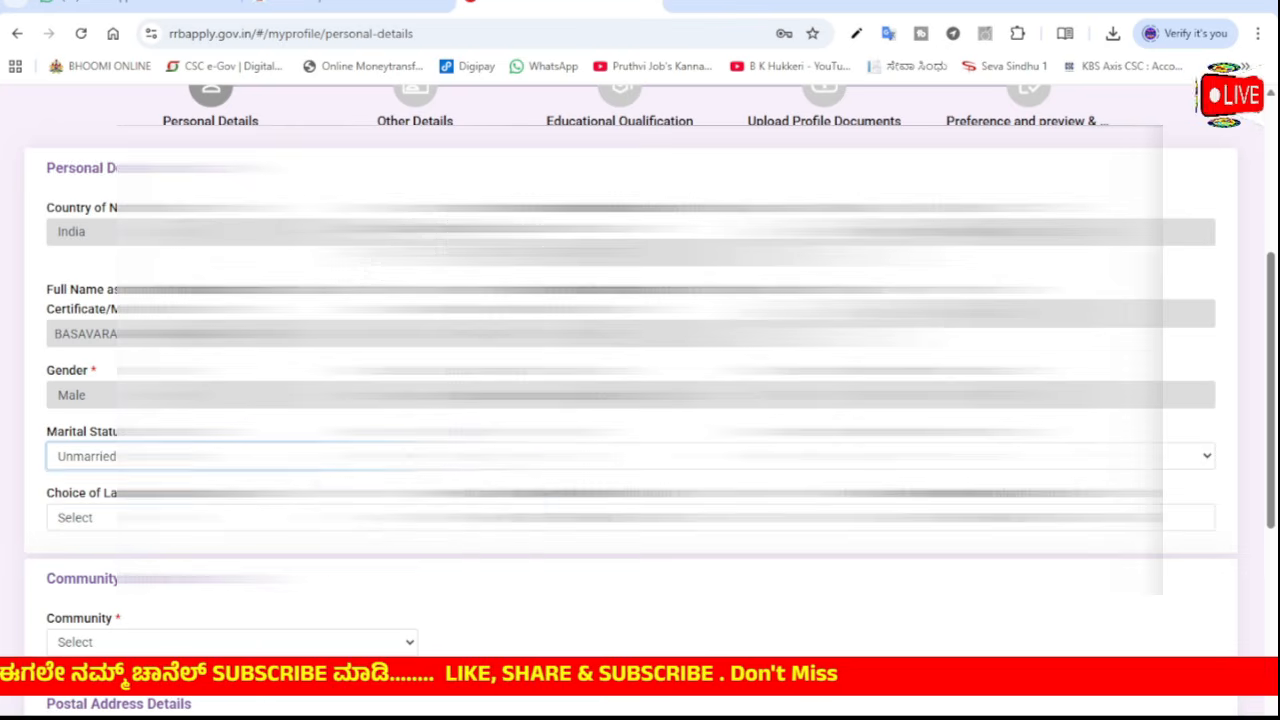
pyautogui.click(631, 456)
pyautogui.click(620, 503)
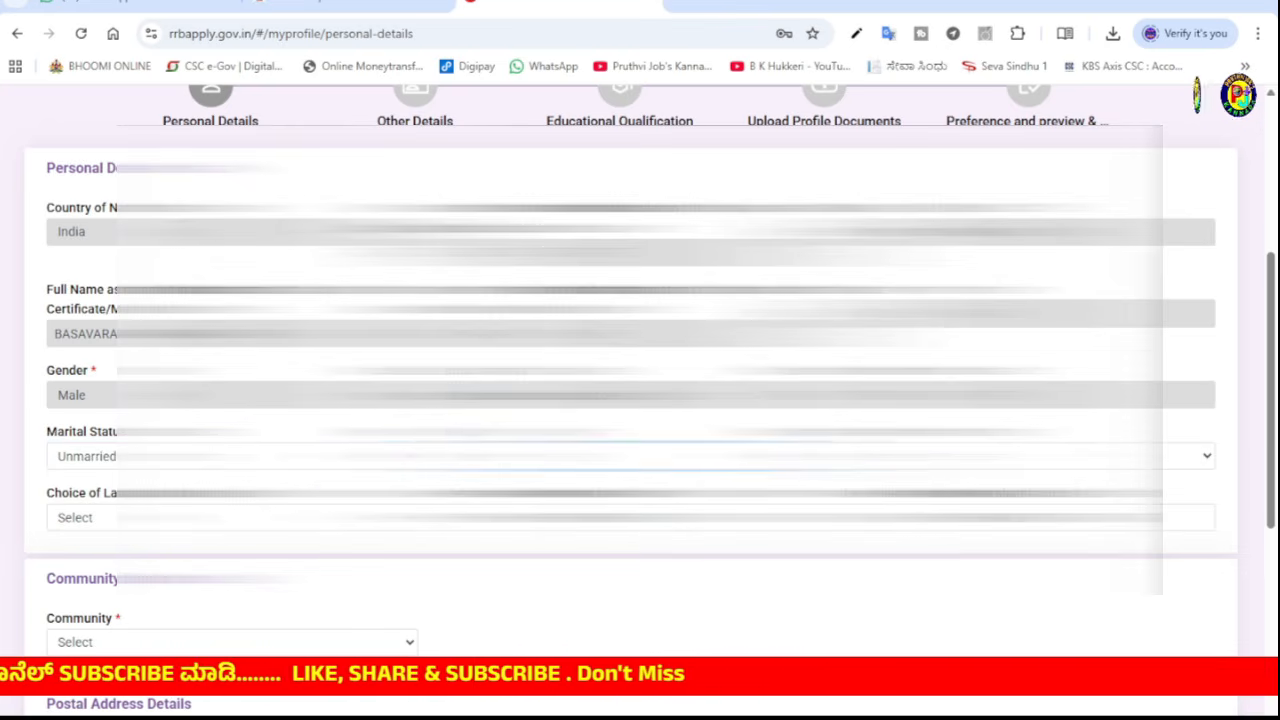
# Set both the mother tongue and the examination language to Kannada.
pyautogui.click(1030, 456)
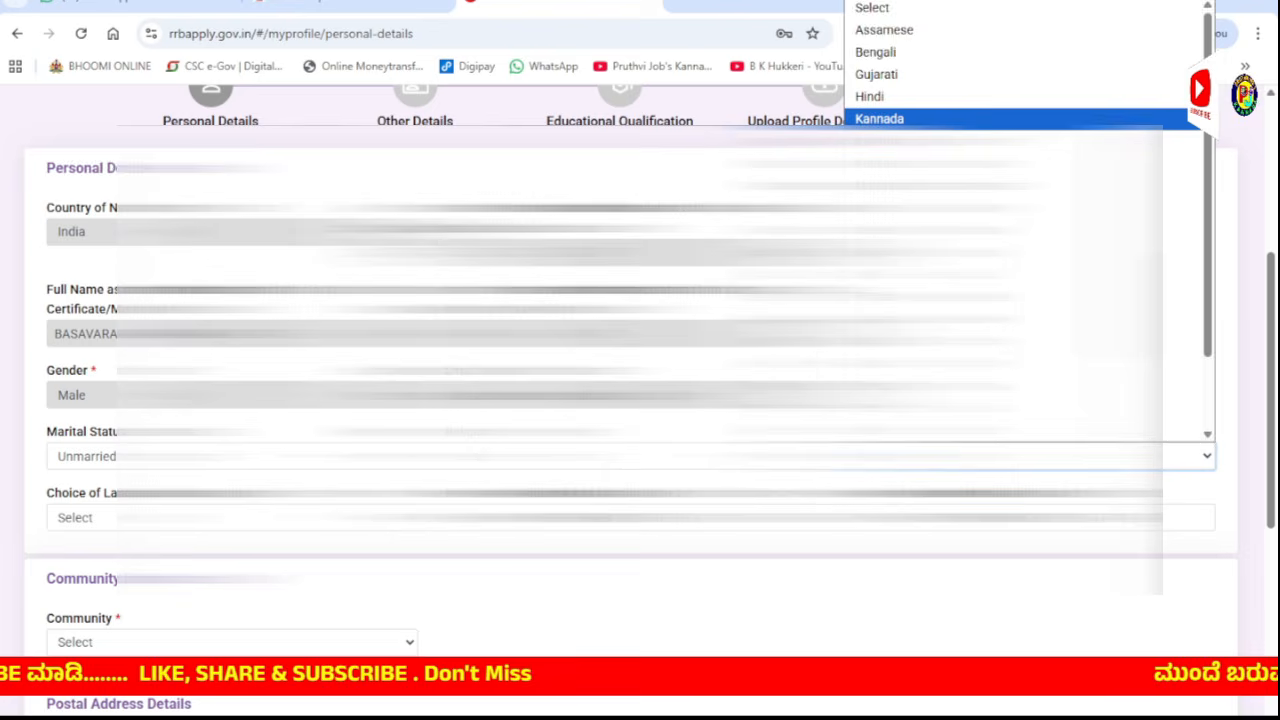
pyautogui.click(900, 122)
pyautogui.click(232, 518)
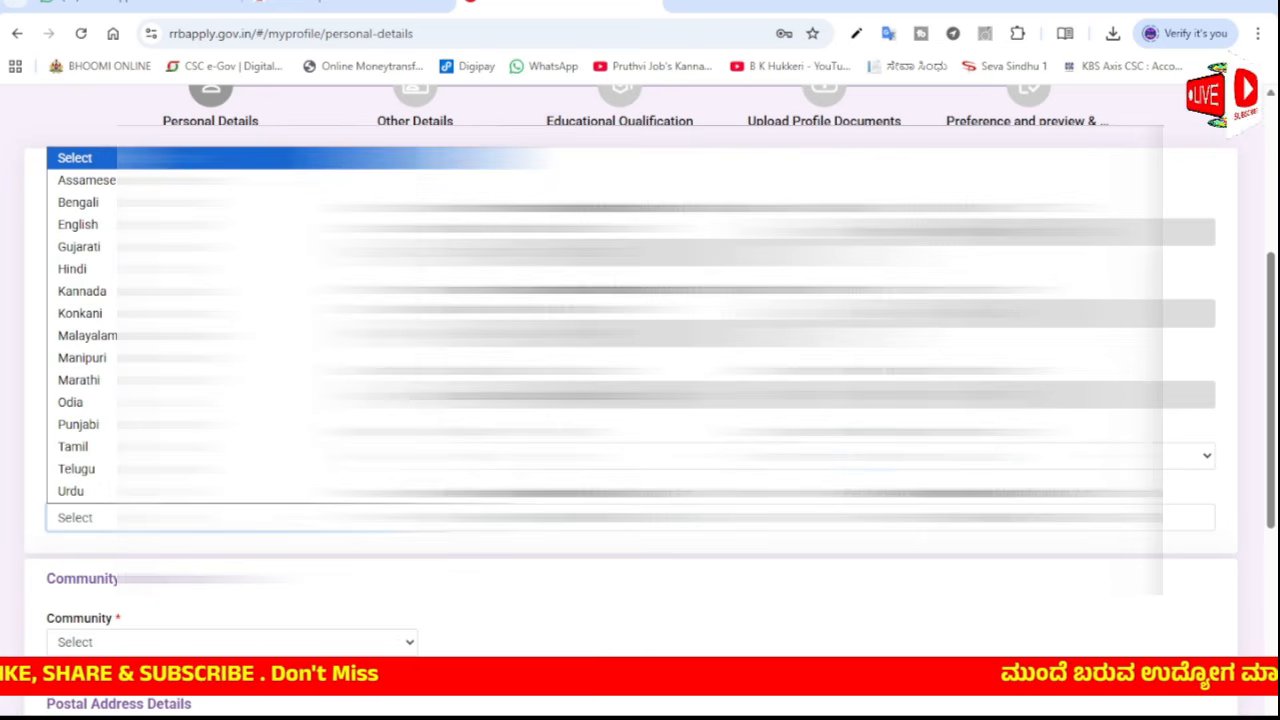
pyautogui.click(400, 291)
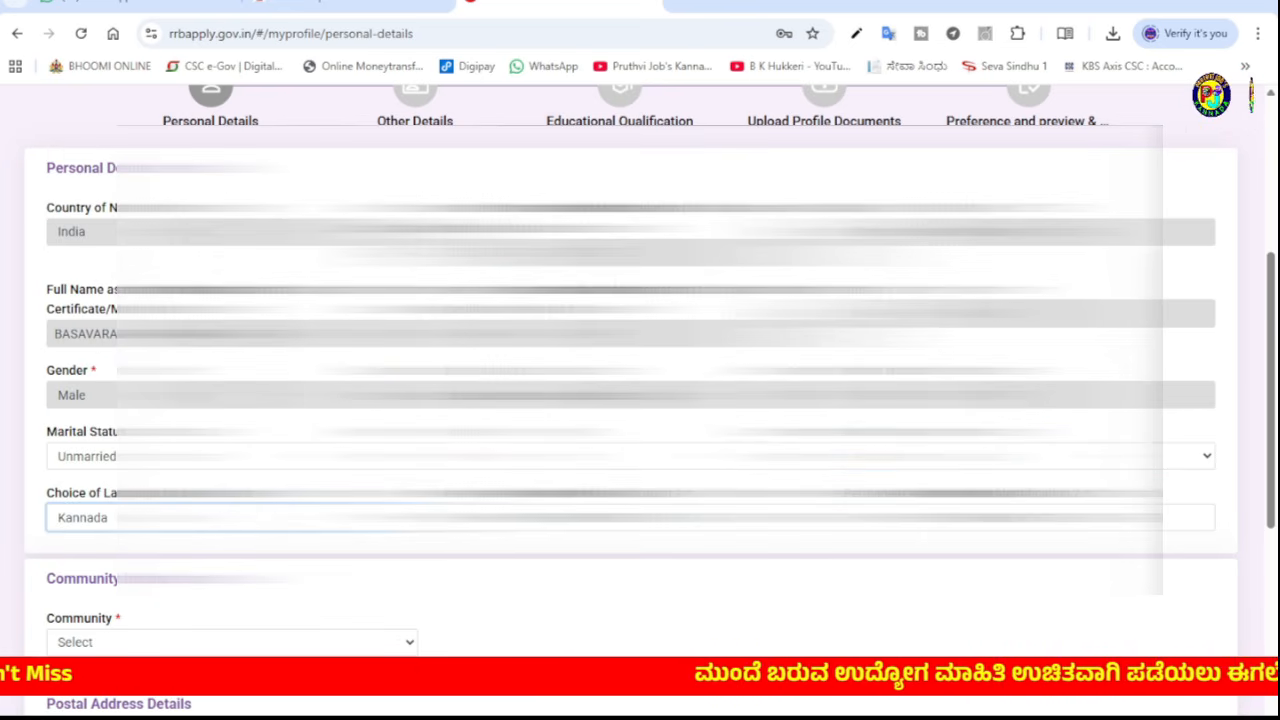
pyautogui.click(631, 518)
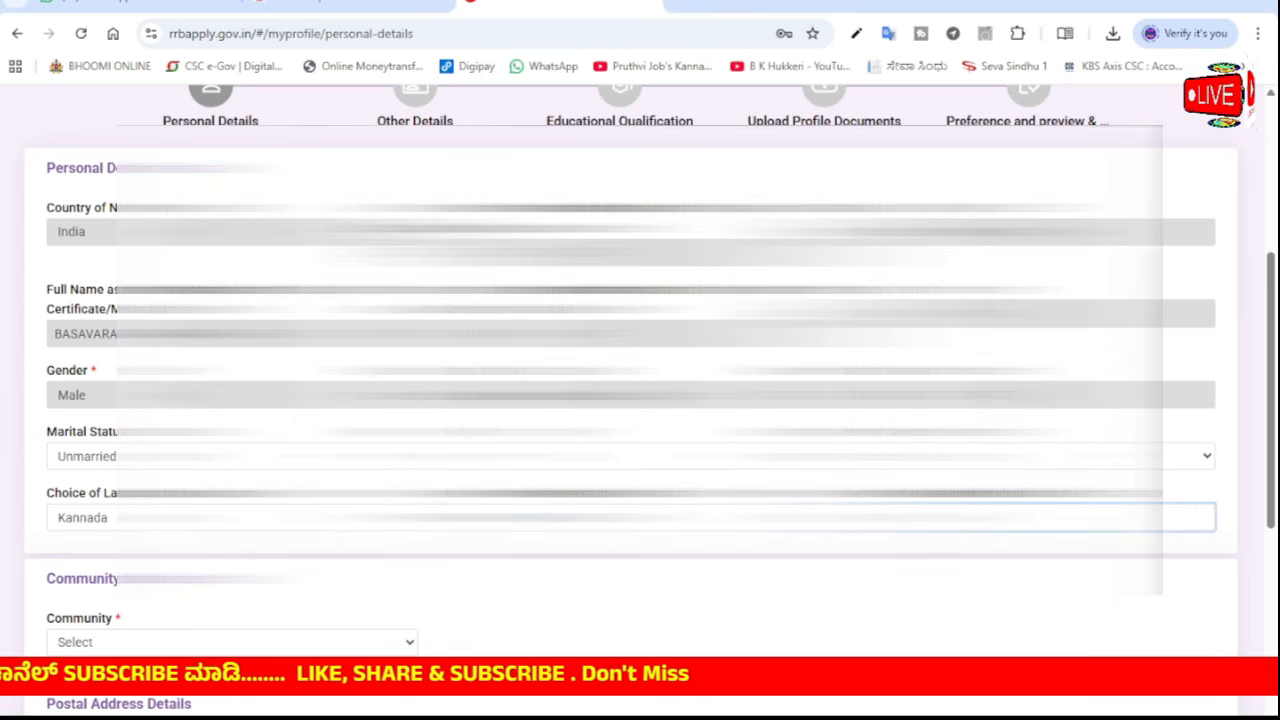
# Set the community to UR (Unreserved).
pyautogui.scroll(-2, 852, 634)
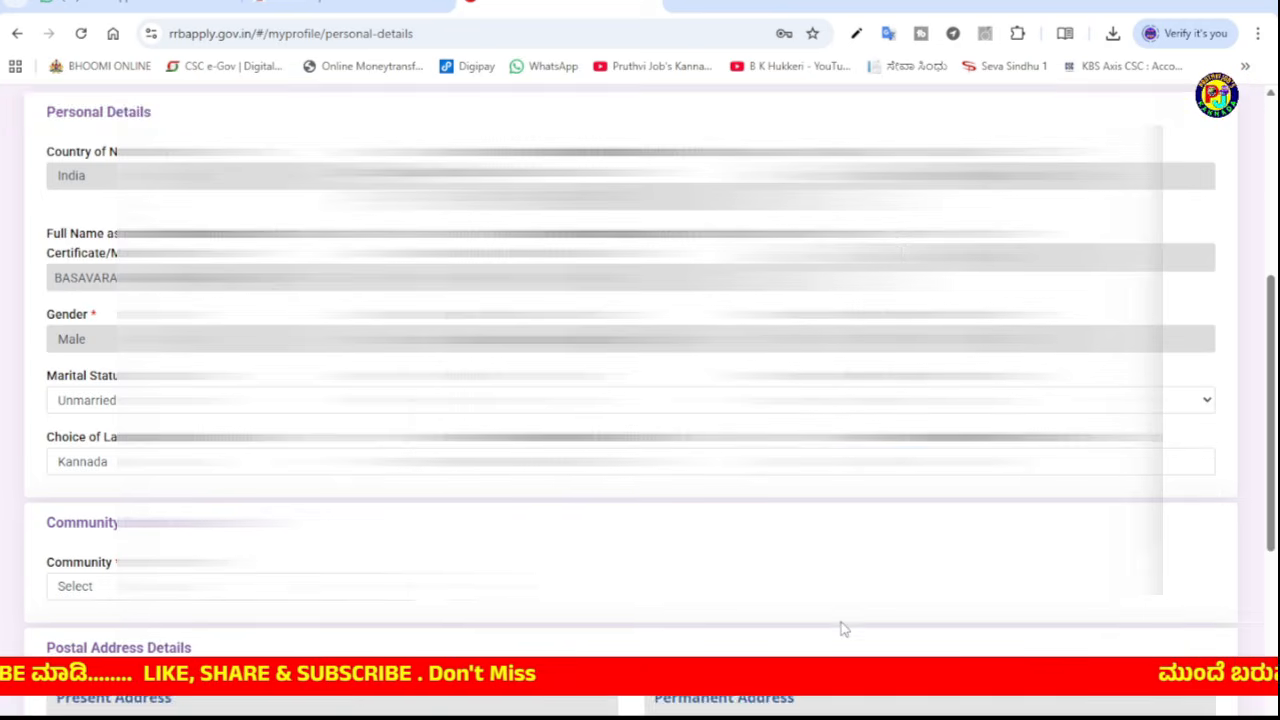
pyautogui.click(150, 464)
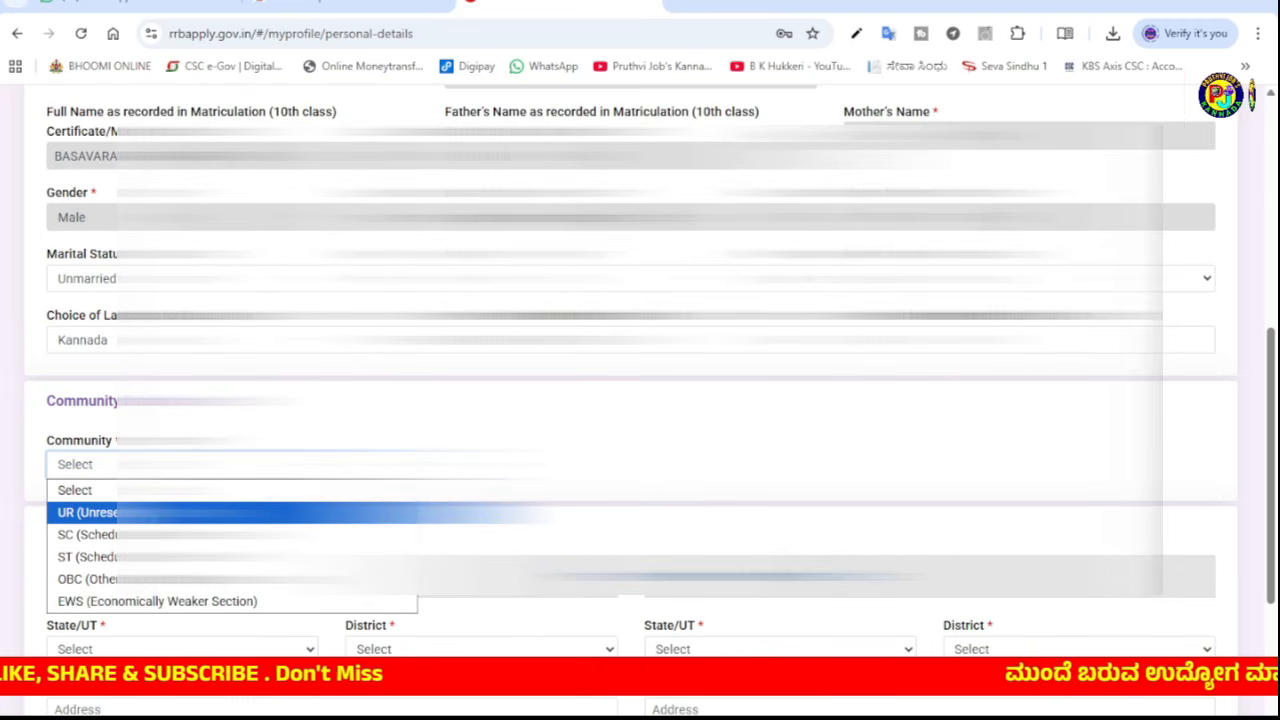
pyautogui.click(180, 513)
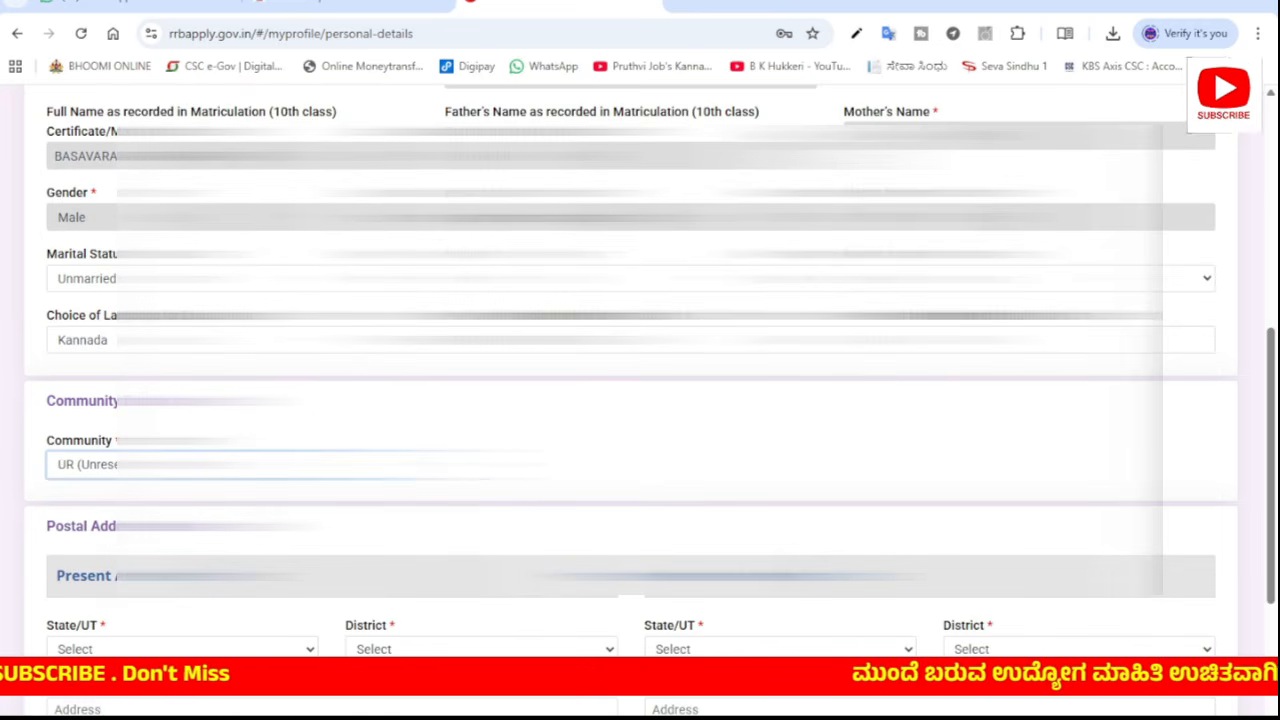
# Set the present address state to KARNATAKA and district to Belagavi.
pyautogui.scroll(-2, 640, 400)
pyautogui.click(200, 471)
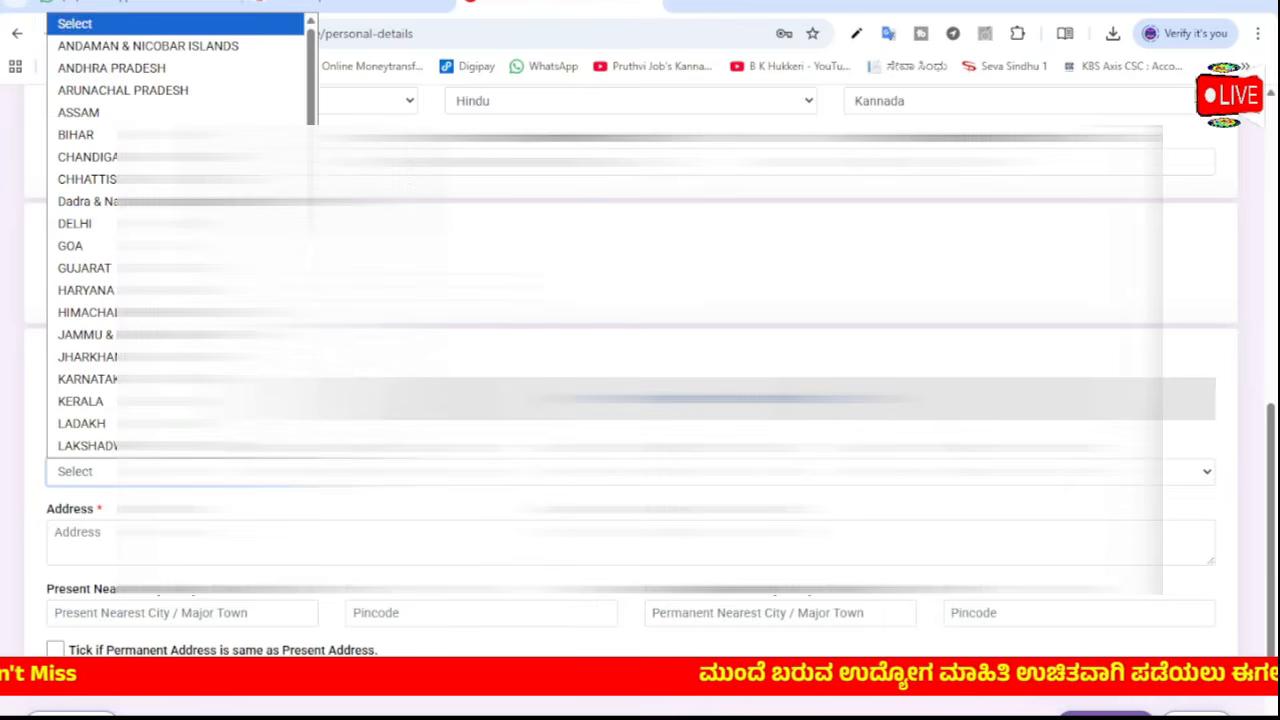
pyautogui.click(120, 379)
pyautogui.click(480, 471)
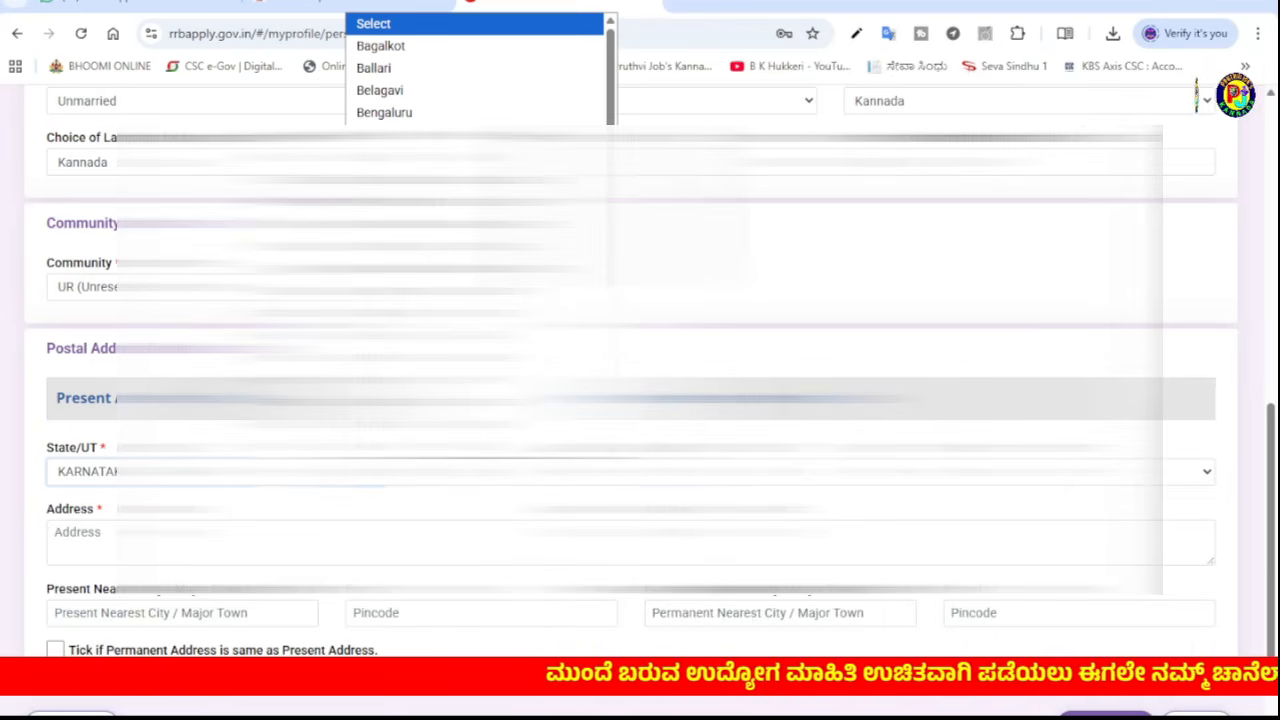
pyautogui.click(438, 92)
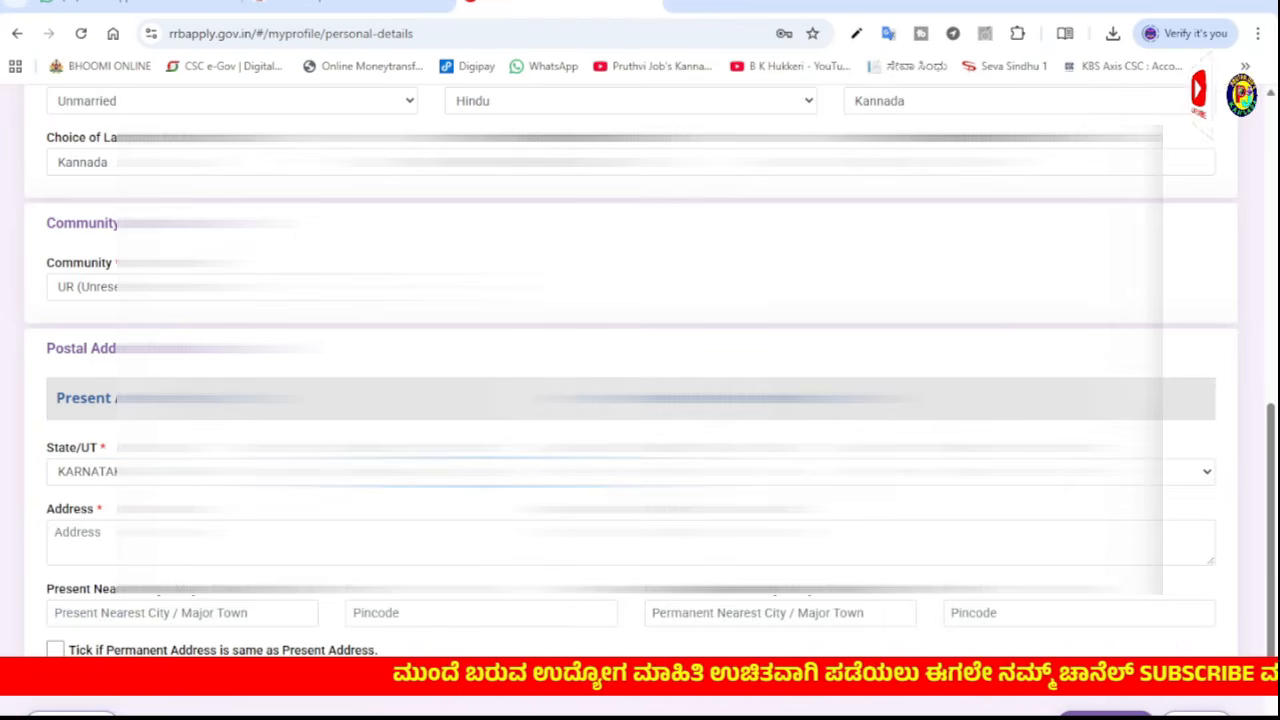
# Enter the present address line.
pyautogui.click(332, 543)
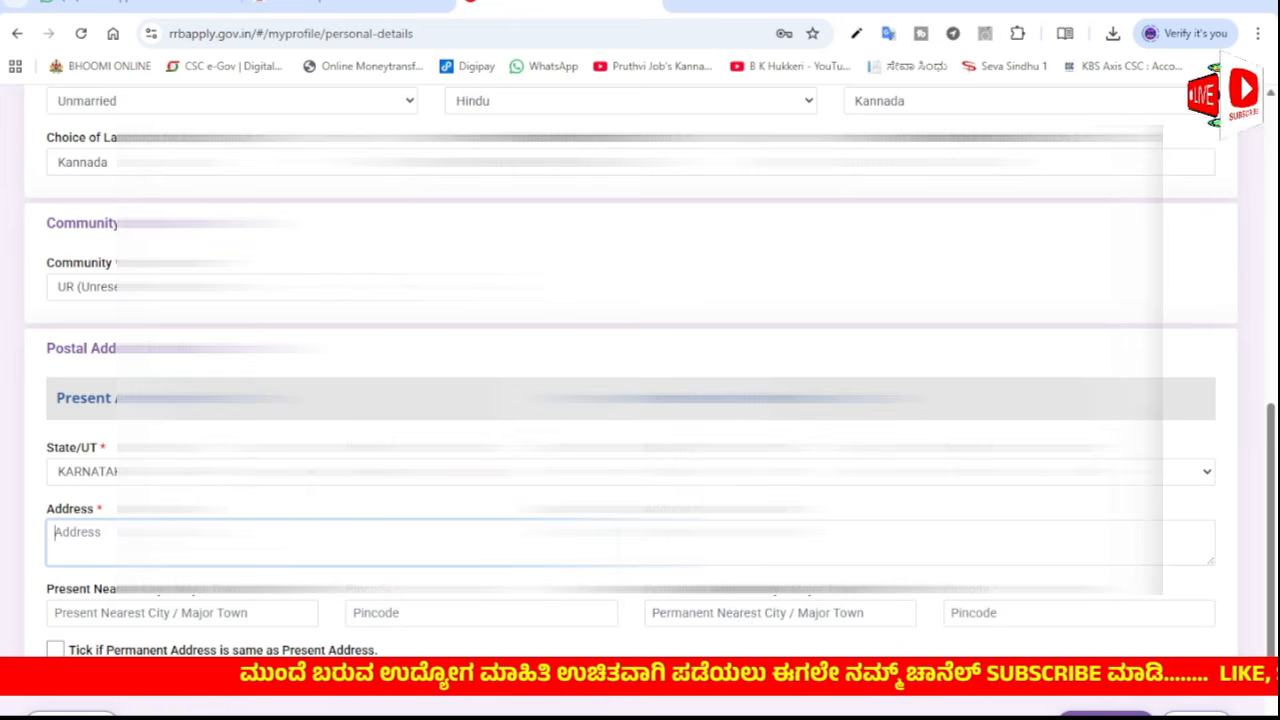
pyautogui.write('S/O')
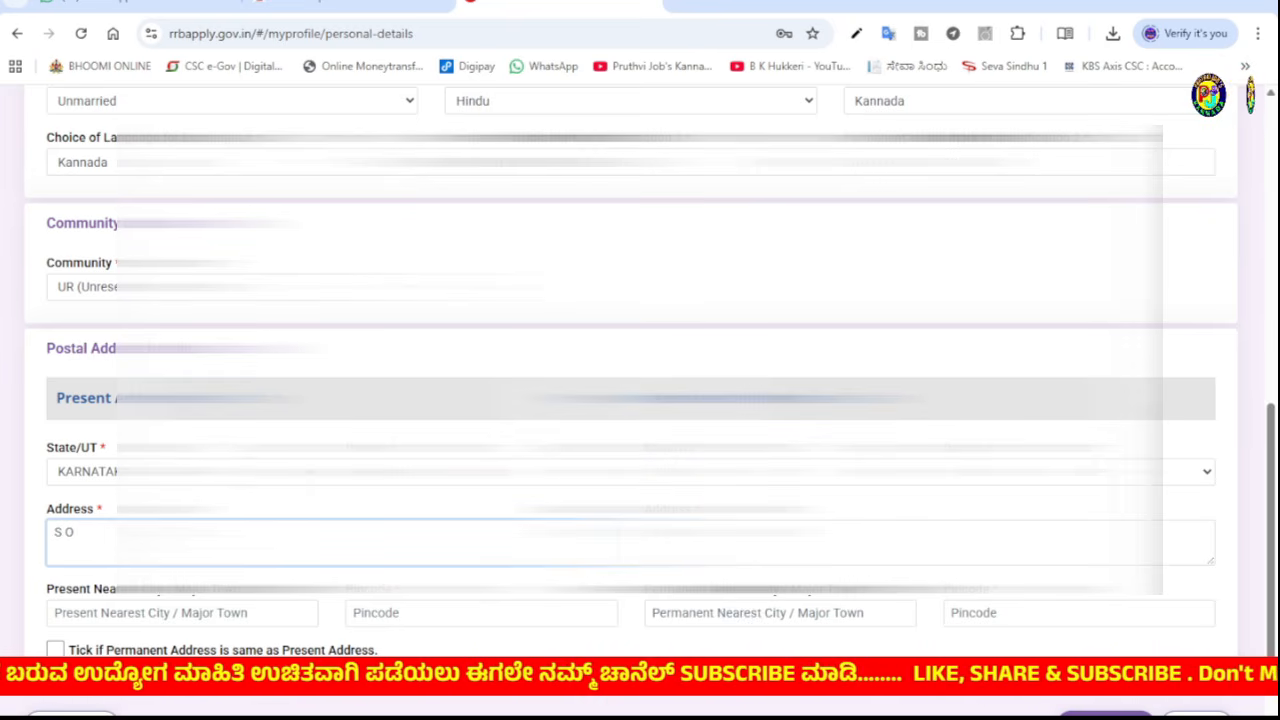
pyautogui.write(' Shanka')
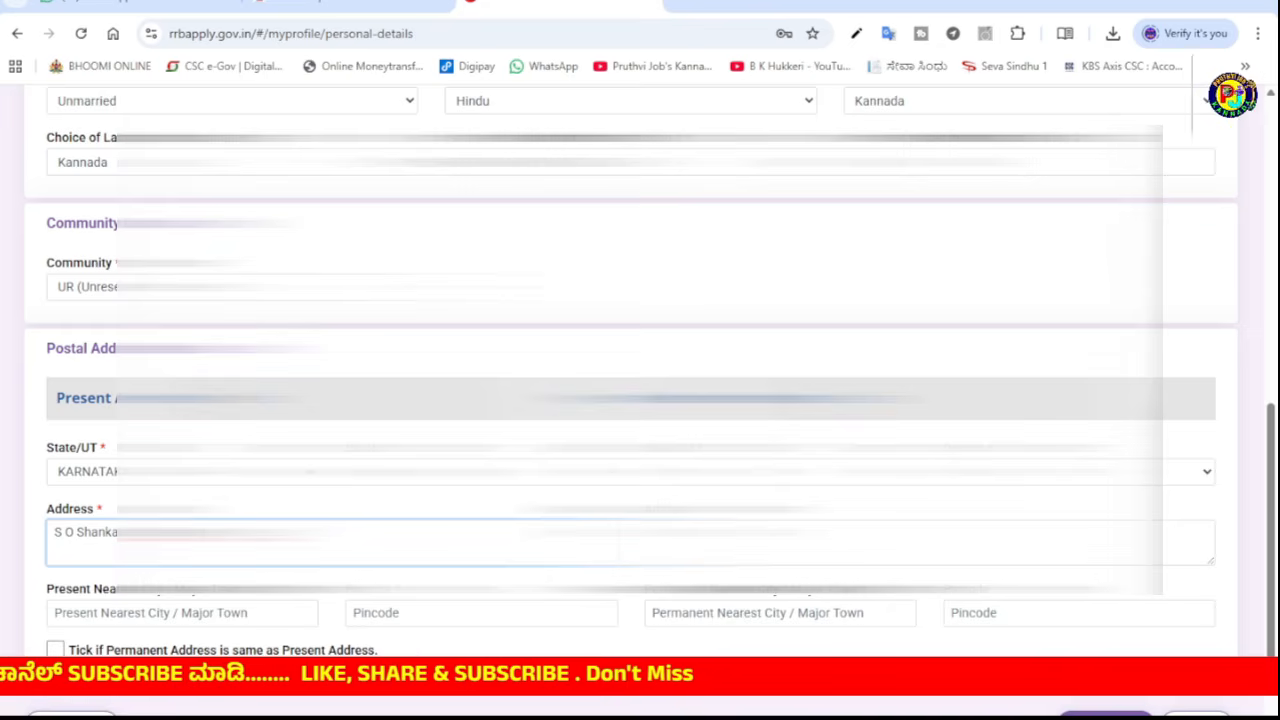
pyautogui.scroll(-1, 640, 380)
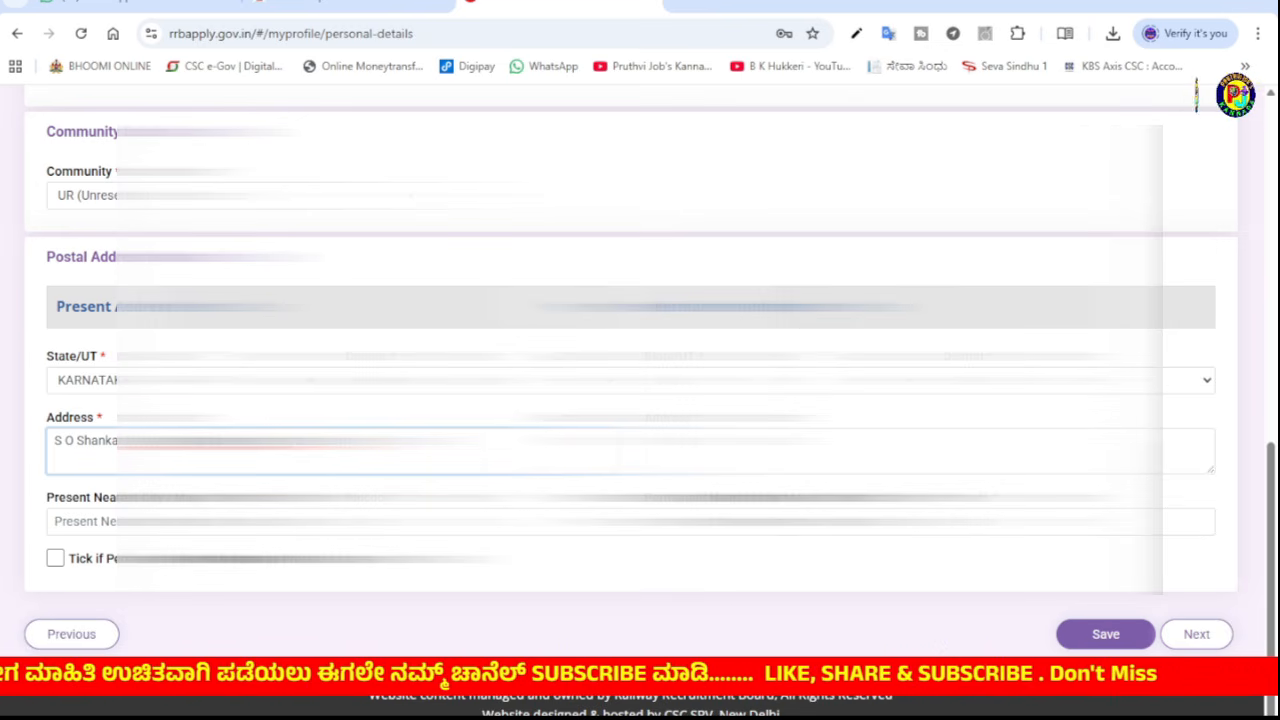
# Enter Belgaum as nearest city and the pincode, and make permanent address same as present.
pyautogui.click(180, 521)
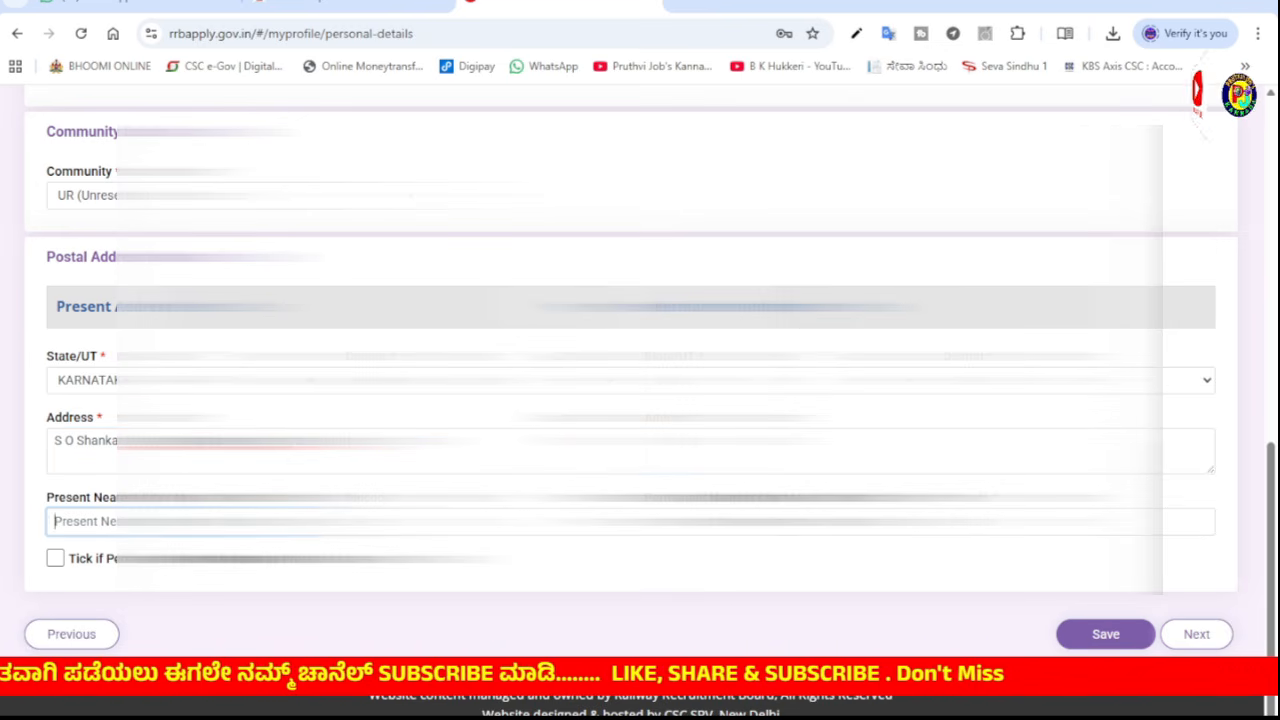
pyautogui.write('Bel')
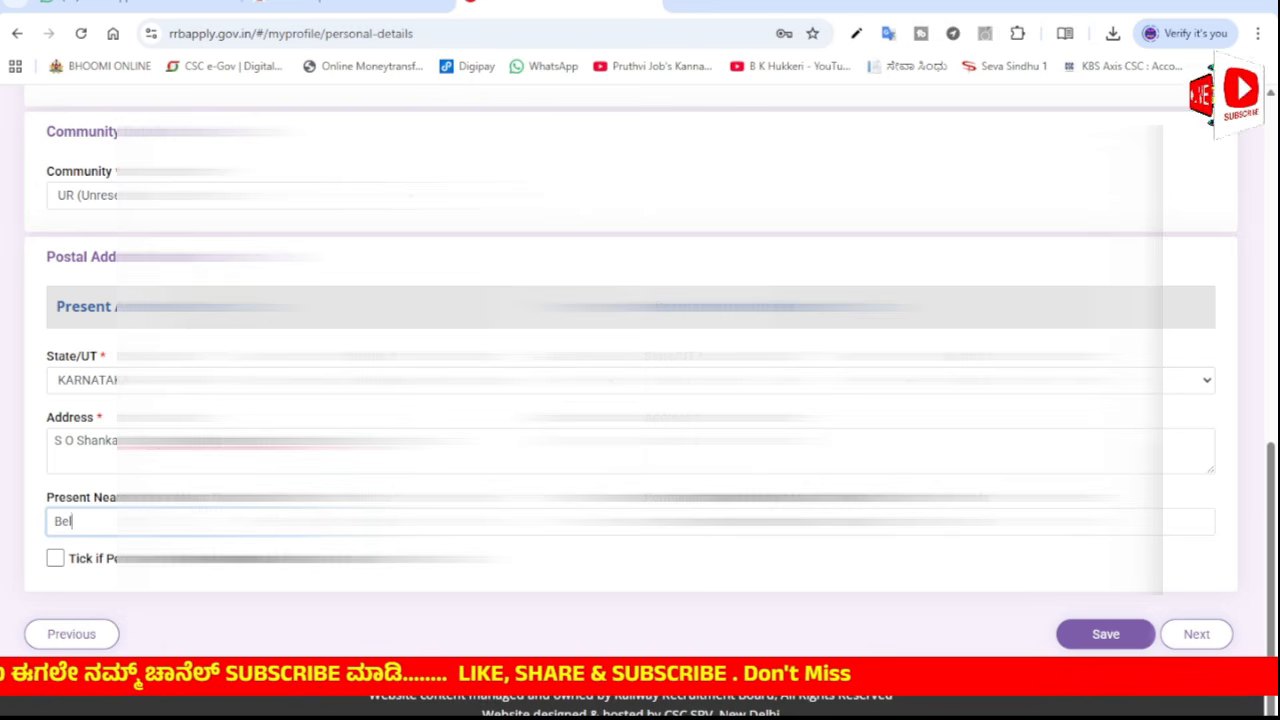
pyautogui.write('gaum')
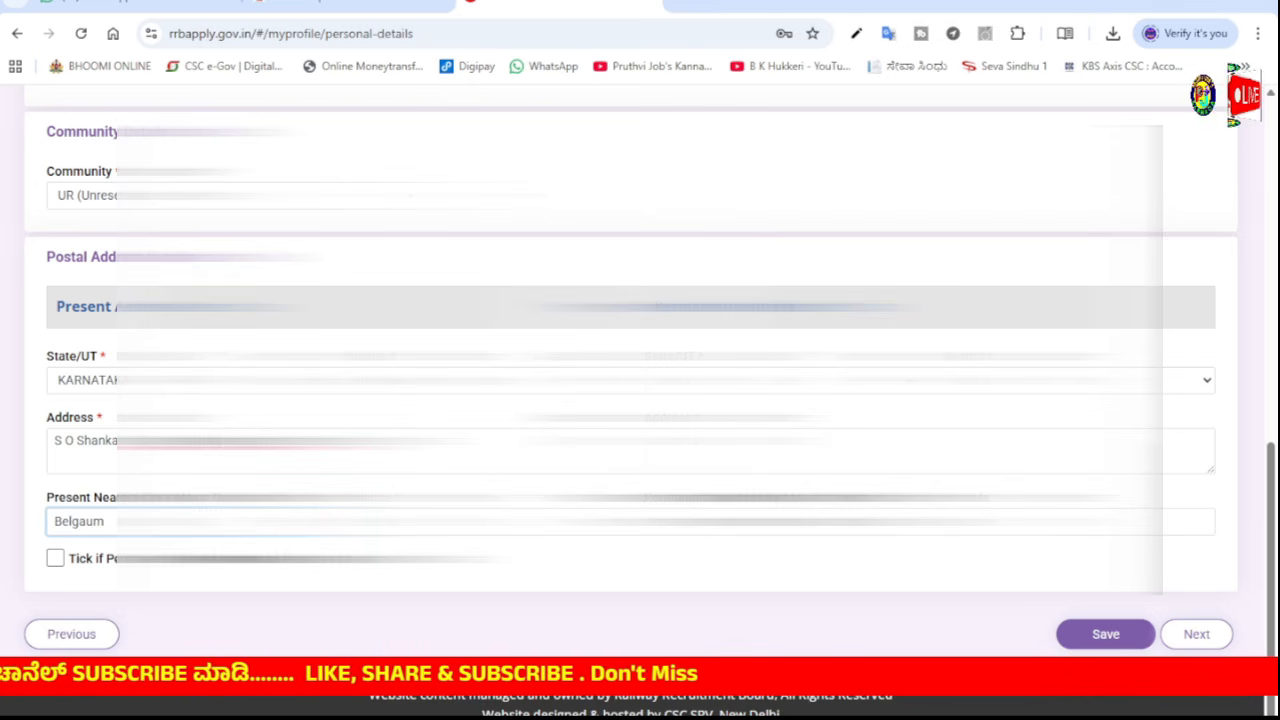
pyautogui.click(484, 521)
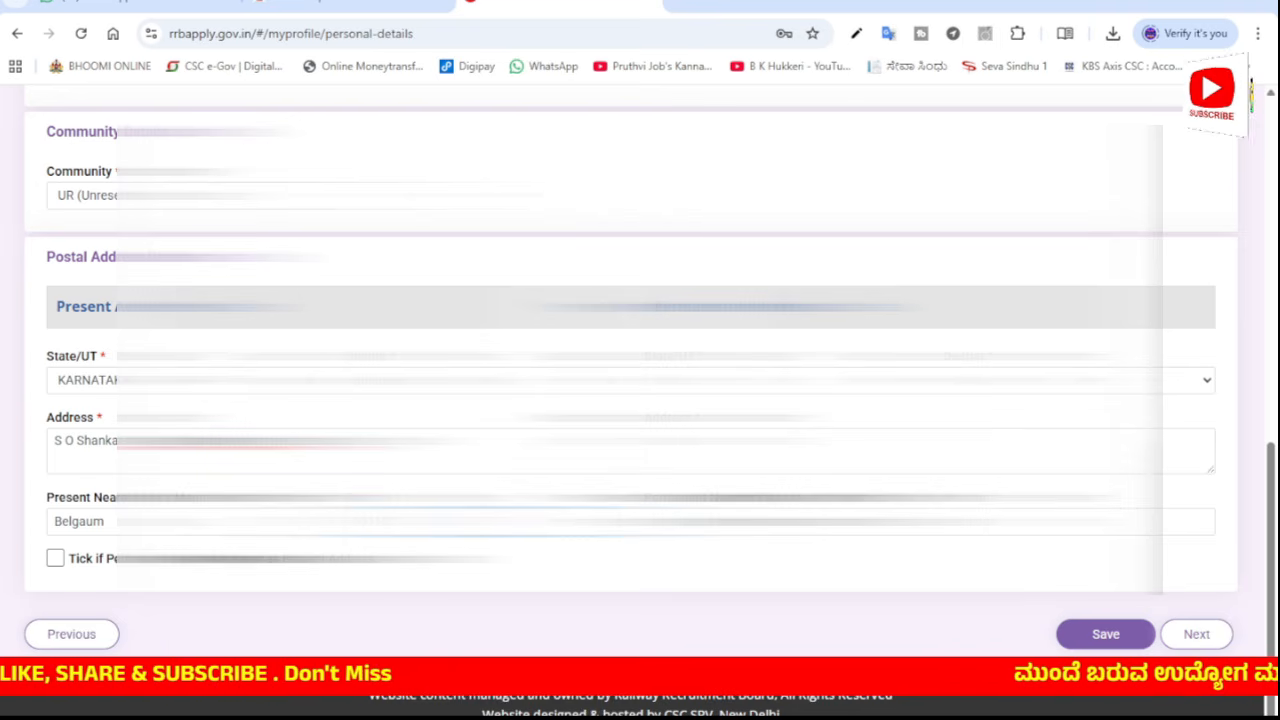
pyautogui.click(55, 558)
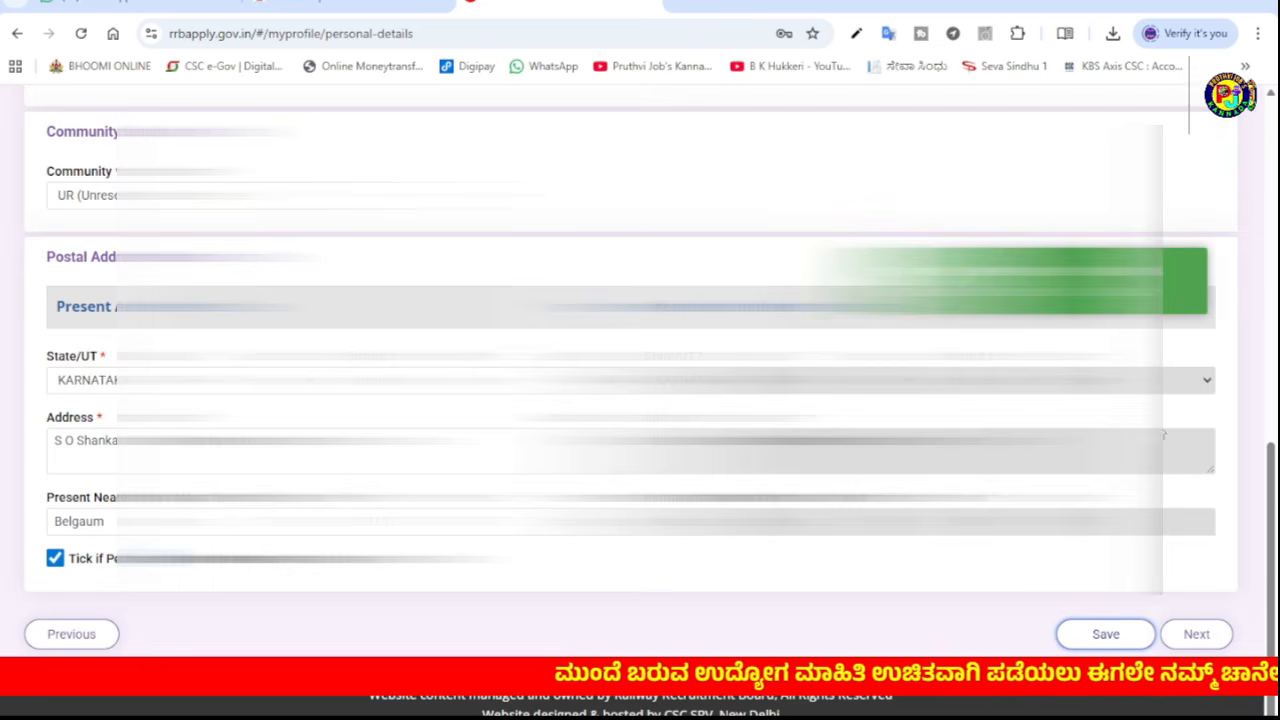
pyautogui.scroll(5, 1166, 383)
pyautogui.scroll(3, 640, 370)
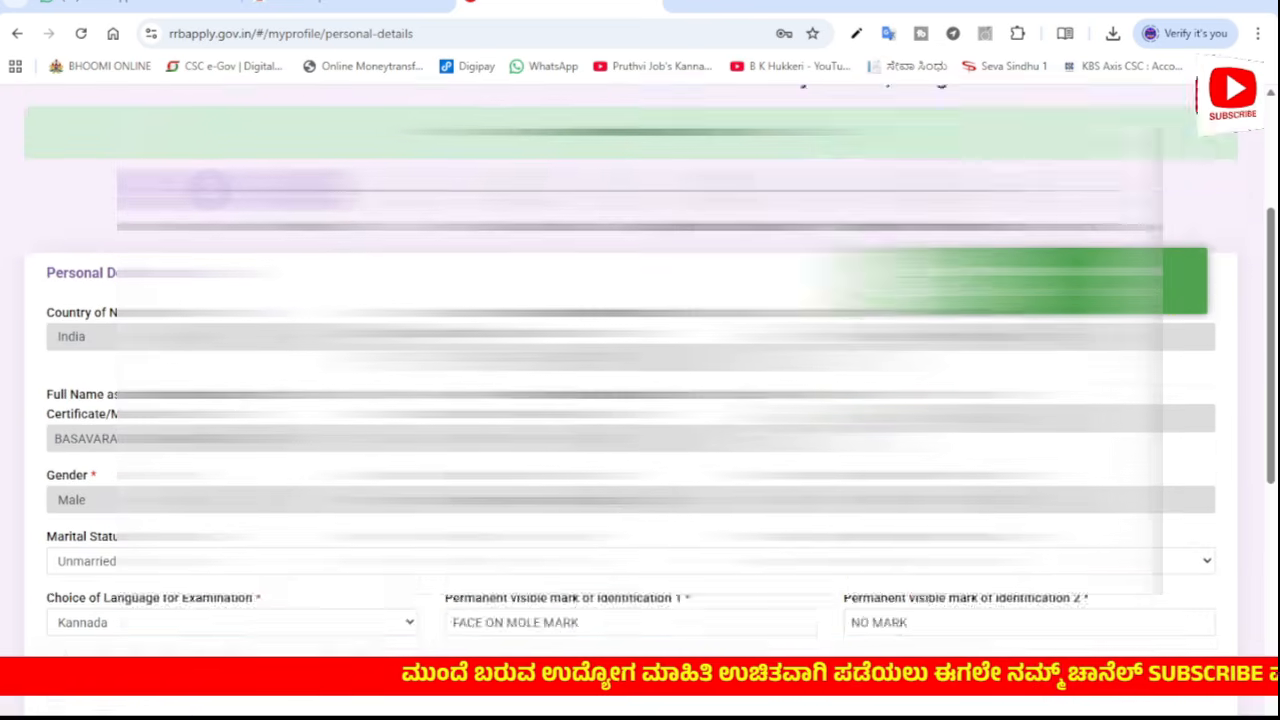
pyautogui.scroll(-6, 640, 370)
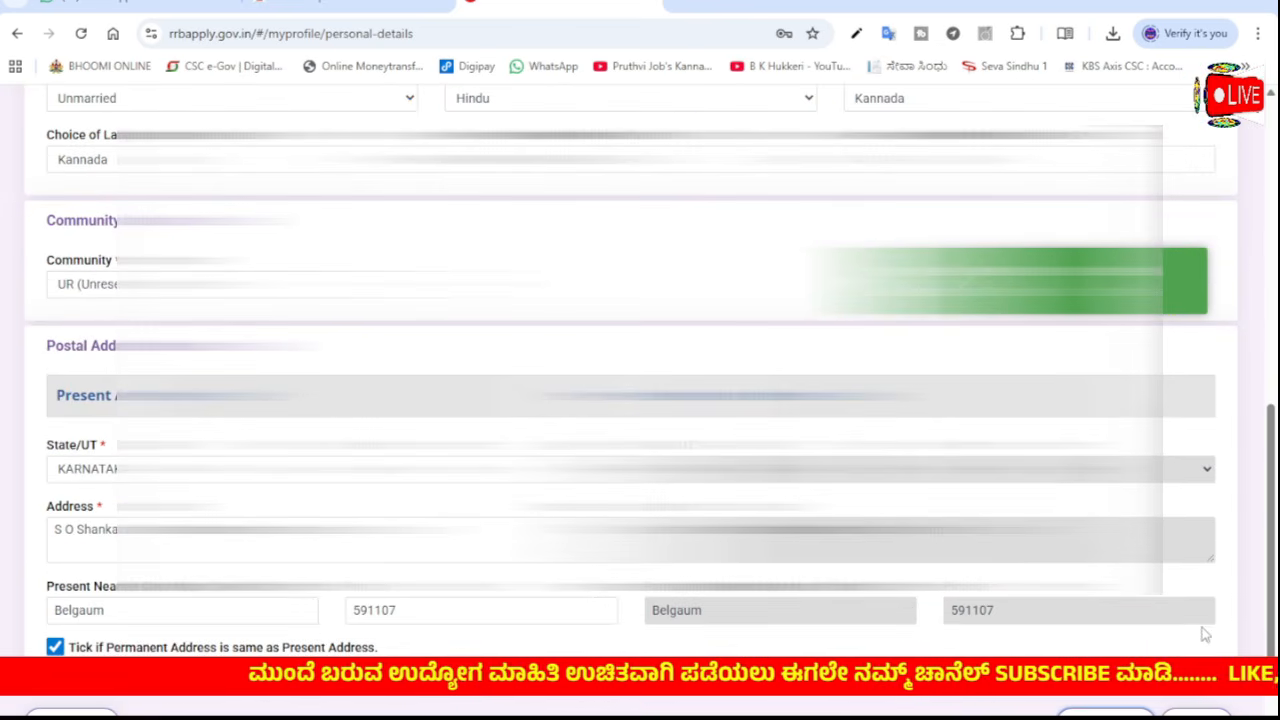
pyautogui.scroll(-2, 1205, 635)
# Go to Other Details and answer No for ex-serviceman and benchmark disability.
pyautogui.click(1195, 632)
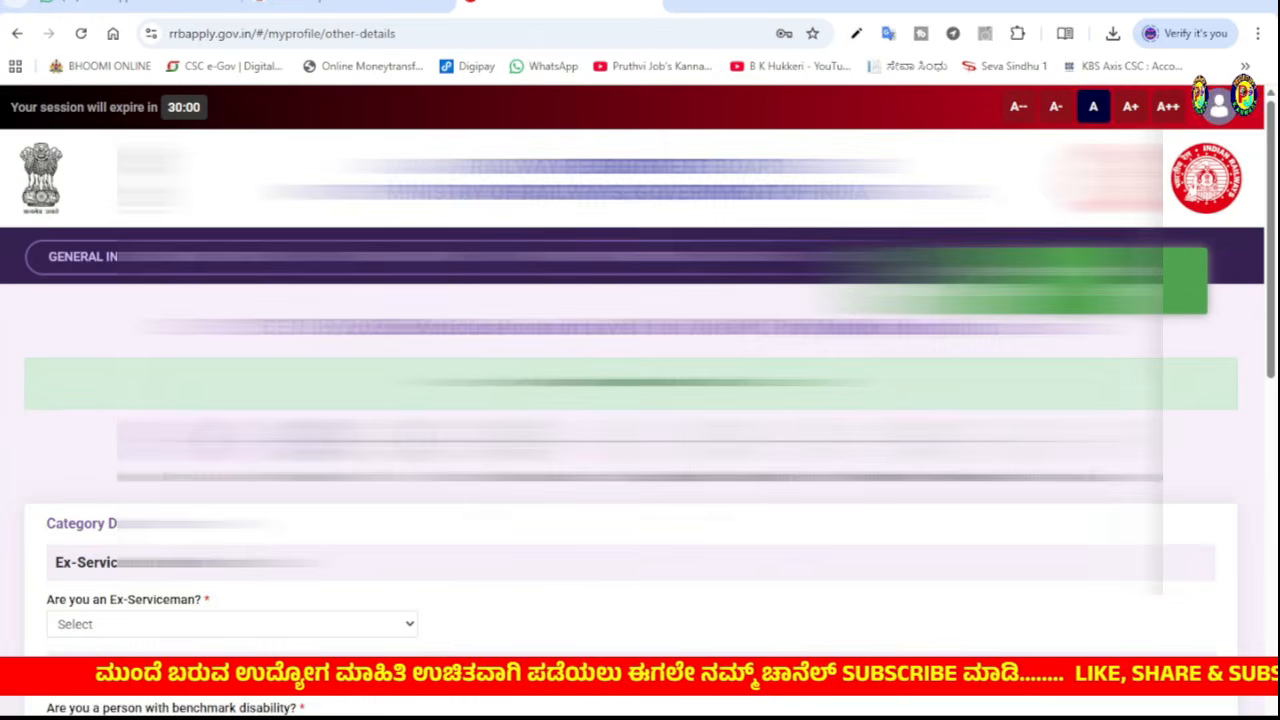
pyautogui.scroll(-3, 640, 380)
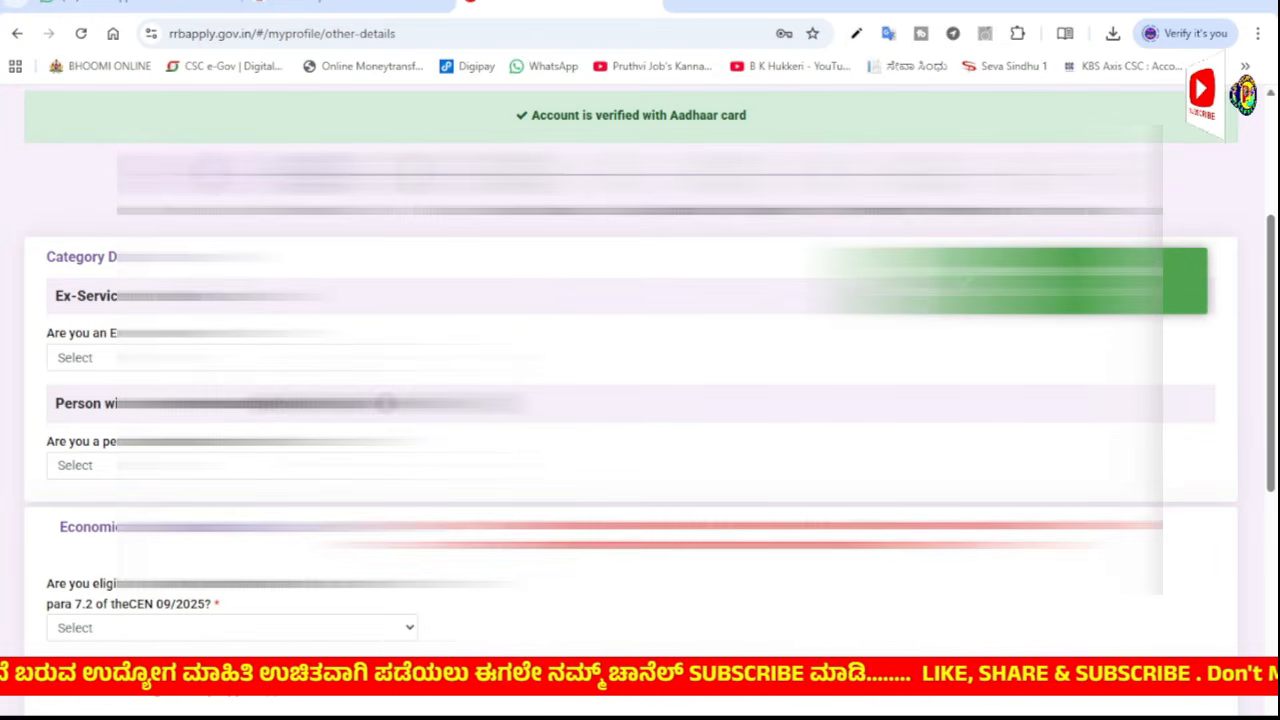
pyautogui.click(232, 358)
pyautogui.click(65, 427)
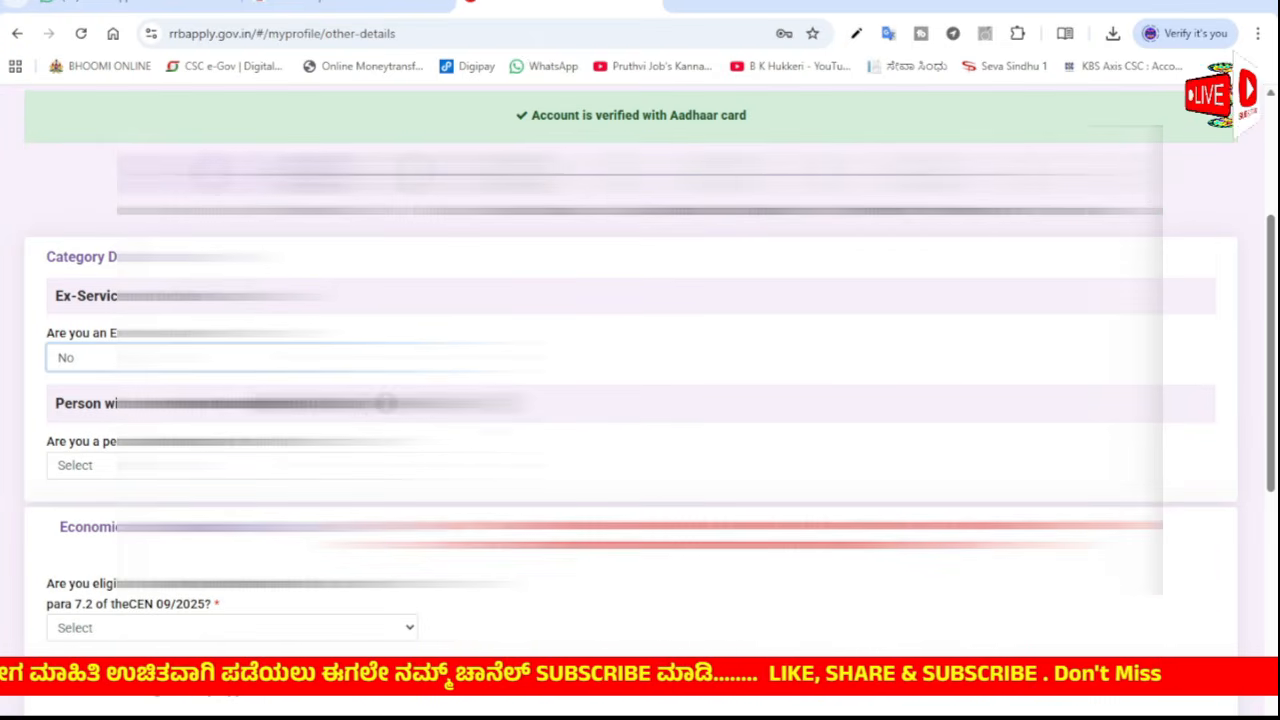
pyautogui.scroll(-1, 640, 380)
pyautogui.click(232, 376)
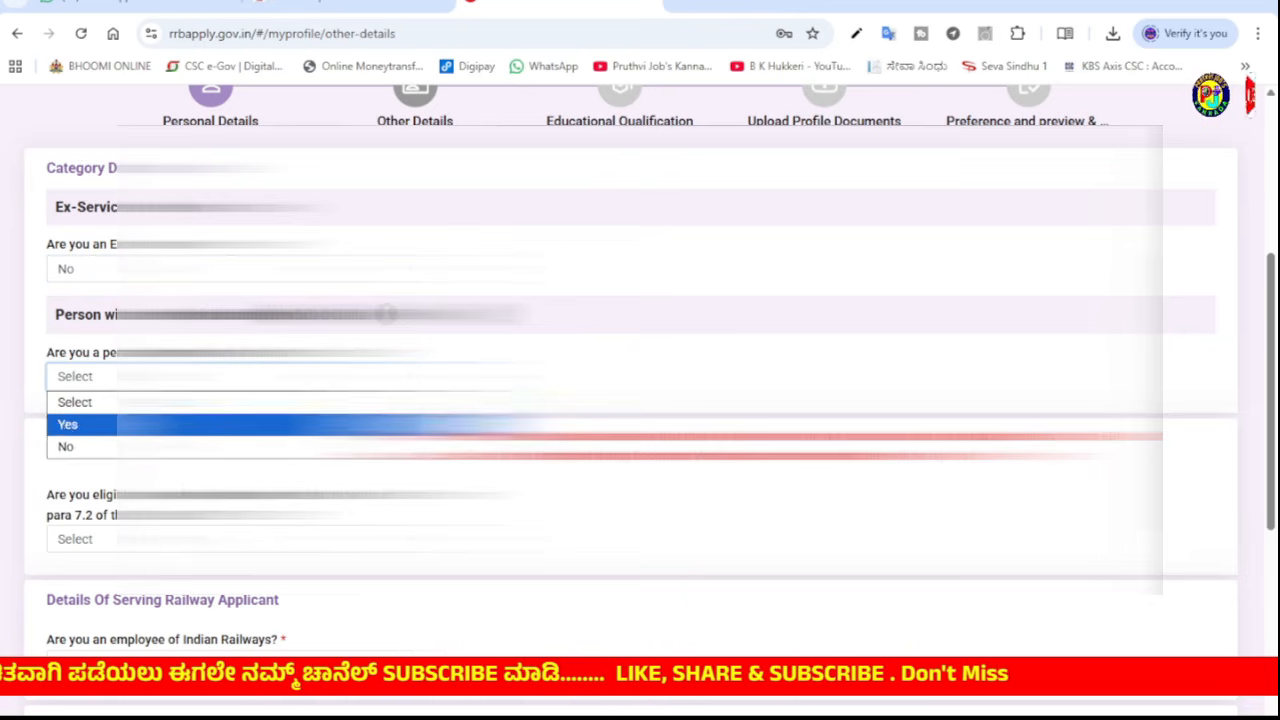
pyautogui.click(65, 443)
# Answer No for the scribe and EBC fee concession questions.
pyautogui.scroll(-1, 640, 380)
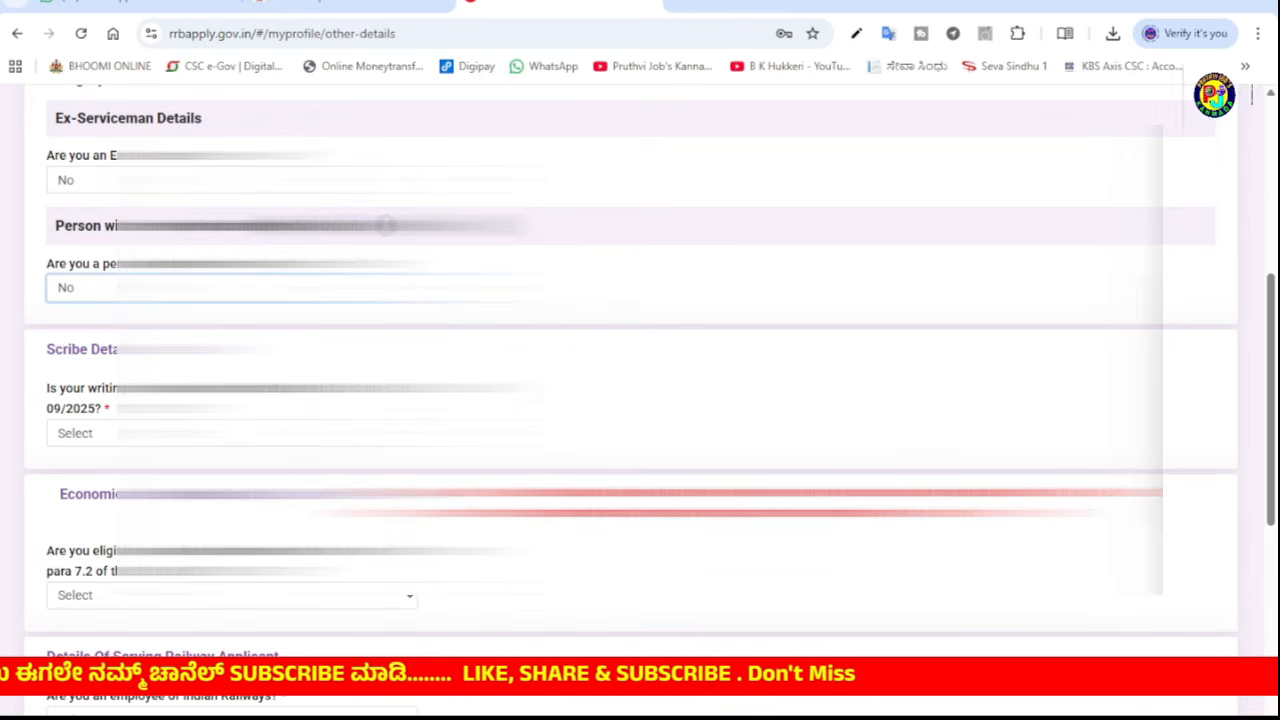
pyautogui.click(240, 434)
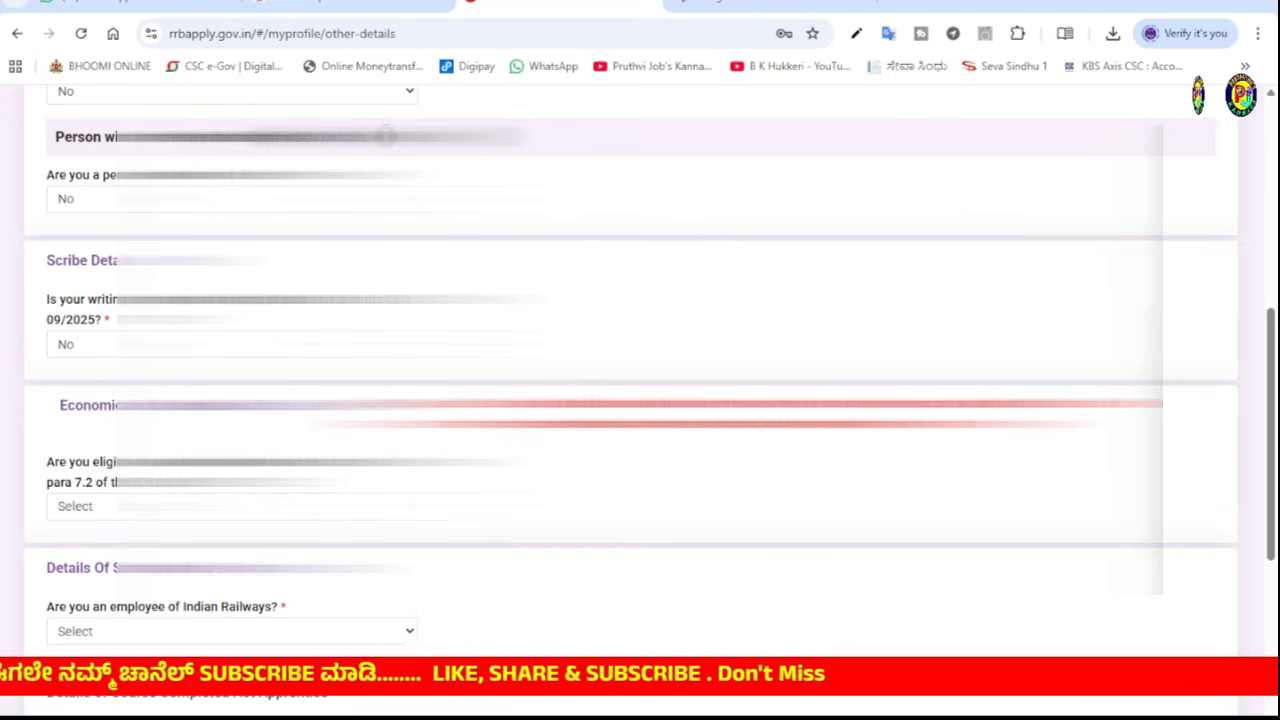
pyautogui.scroll(1, 640, 400)
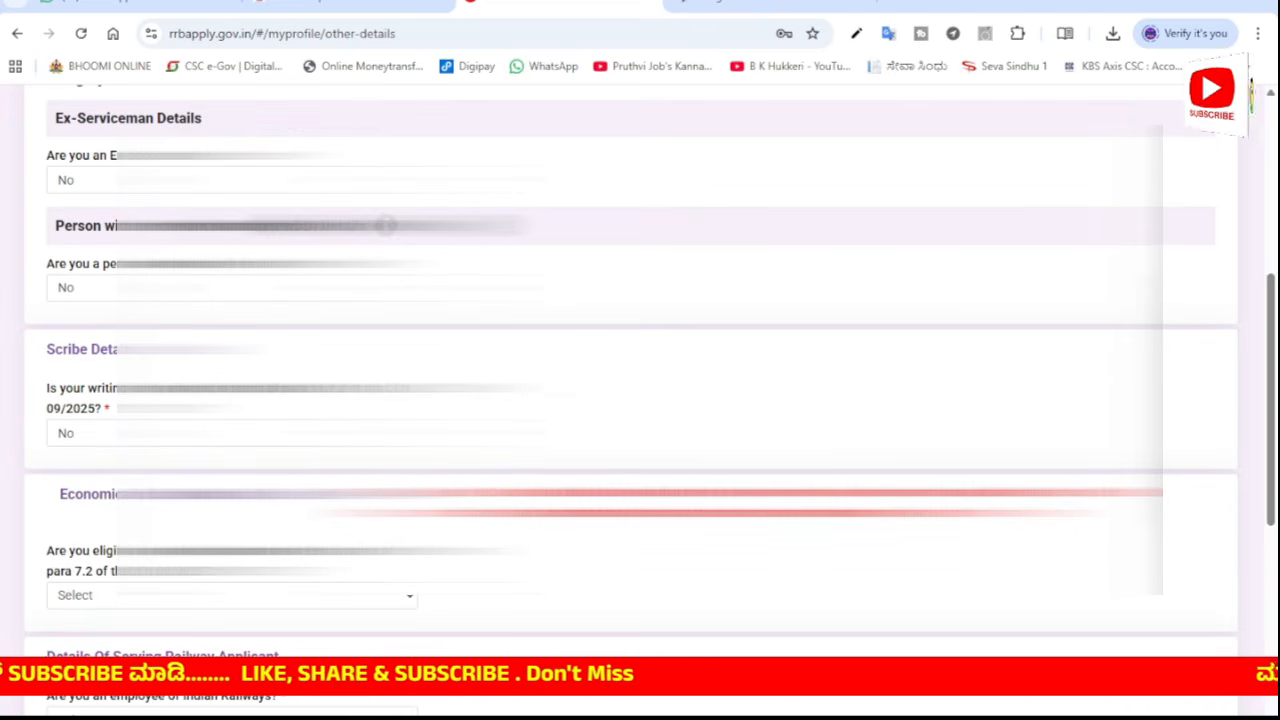
pyautogui.scroll(-1, 640, 400)
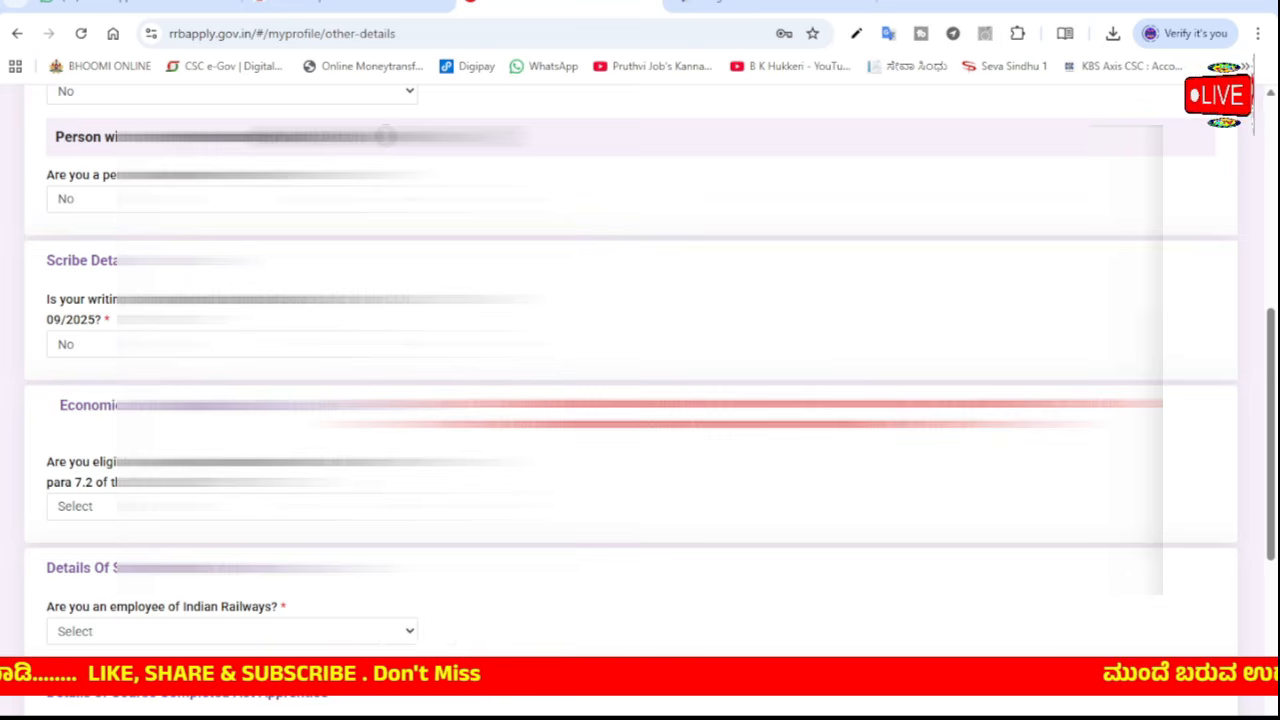
pyautogui.click(232, 506)
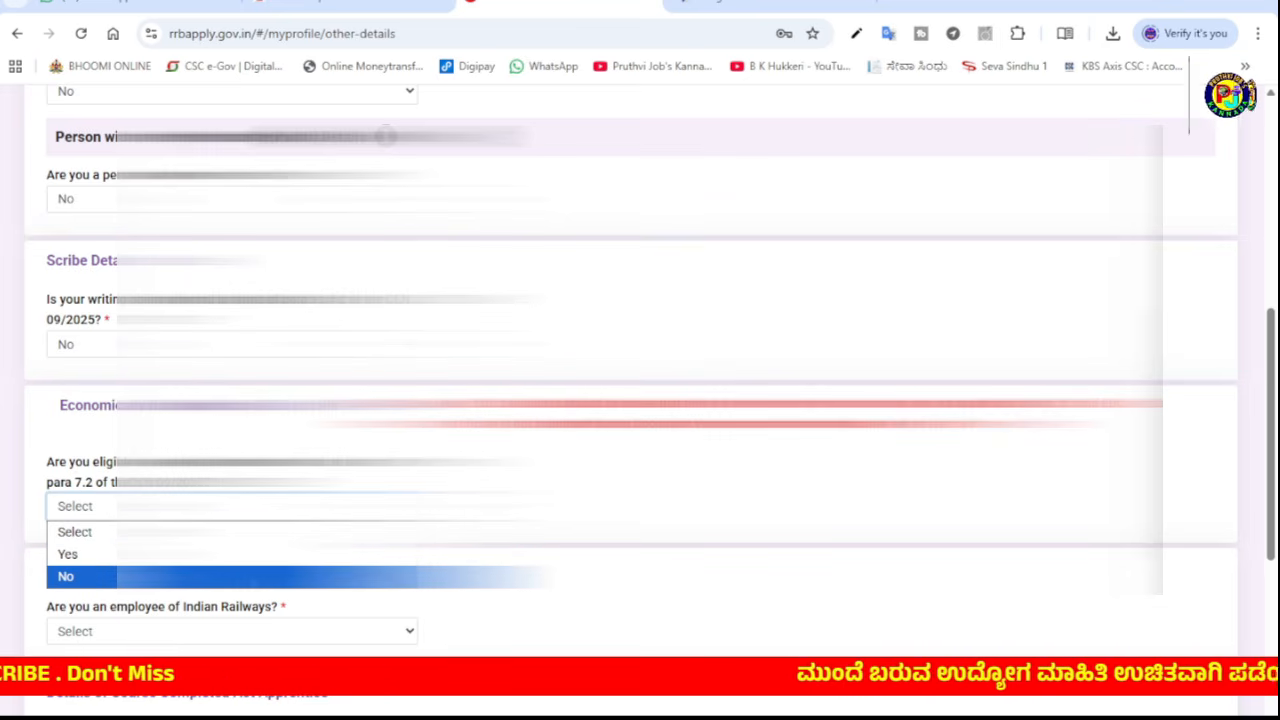
pyautogui.click(65, 576)
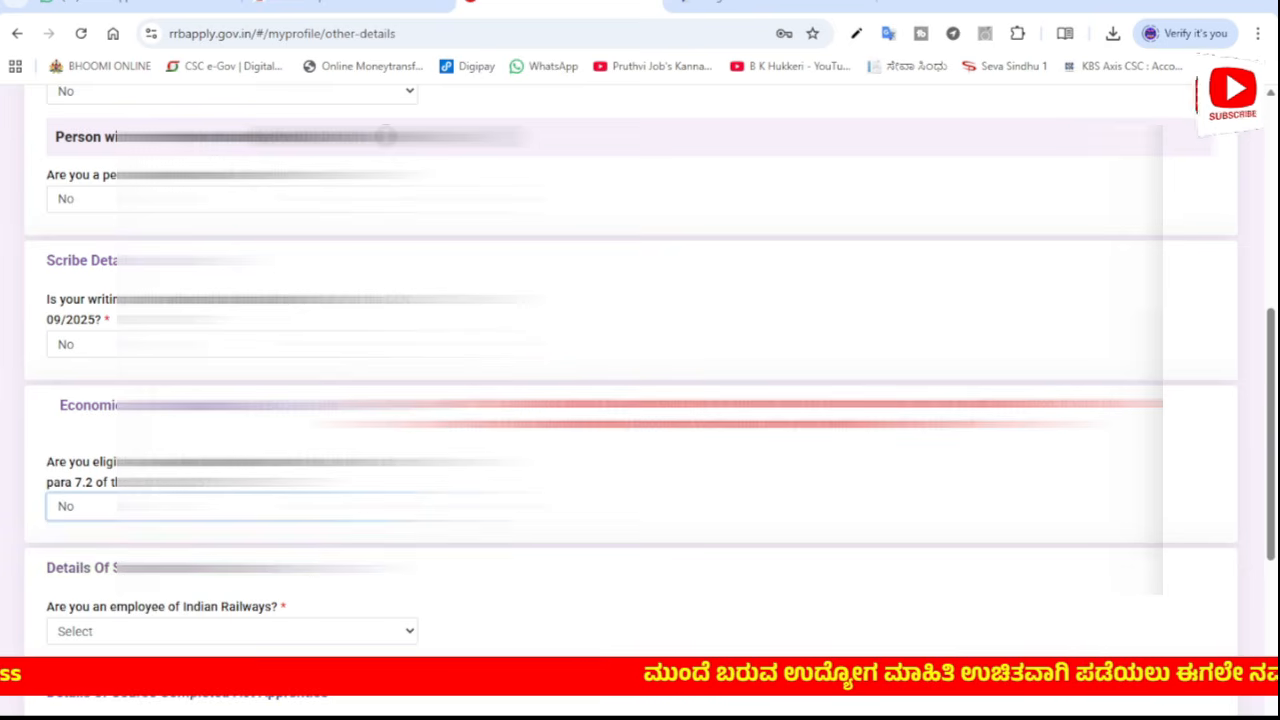
pyautogui.scroll(-2, 640, 400)
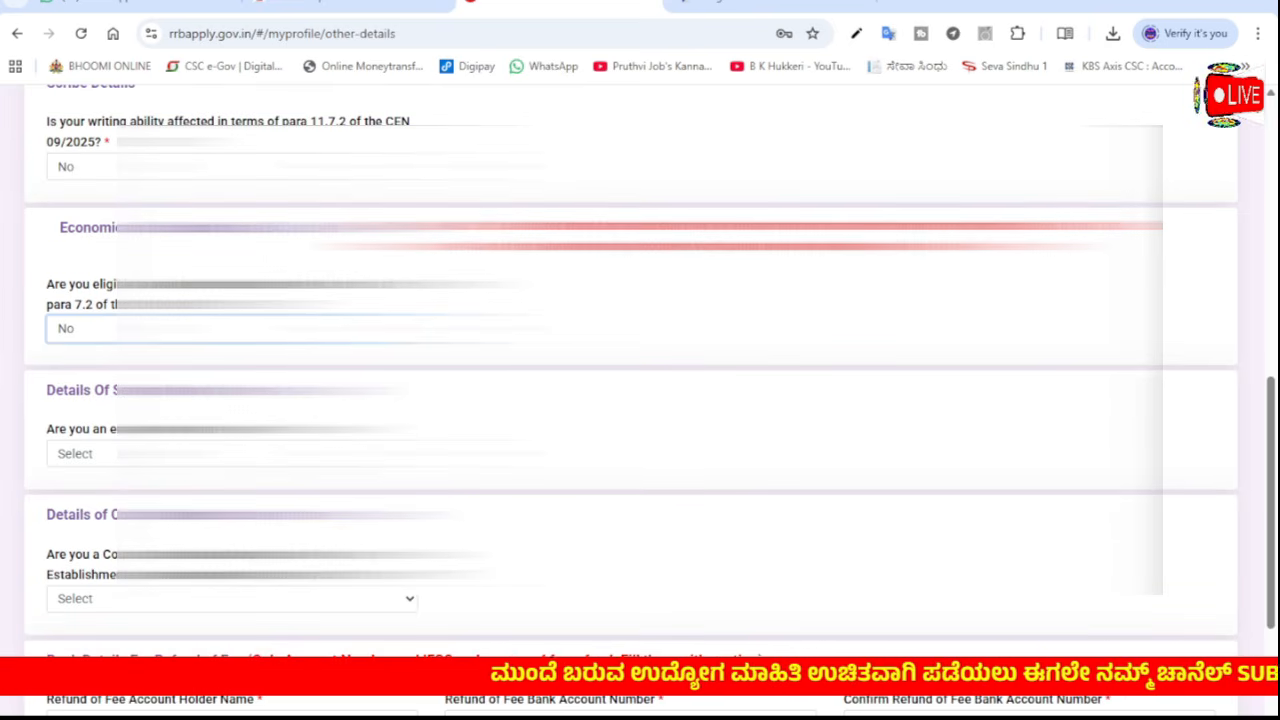
pyautogui.click(232, 453)
# Answer No for railway employee and set current employer to Not Applicable.
pyautogui.click(65, 523)
pyautogui.scroll(-2, 640, 400)
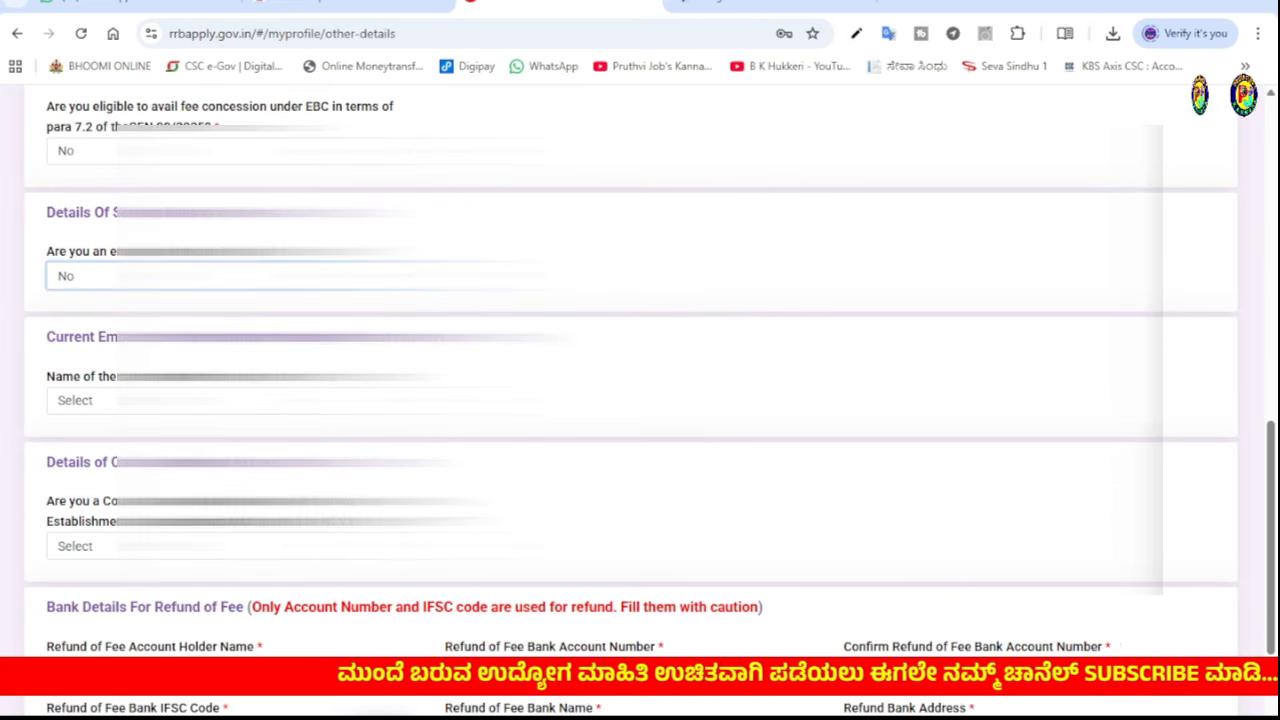
pyautogui.click(232, 401)
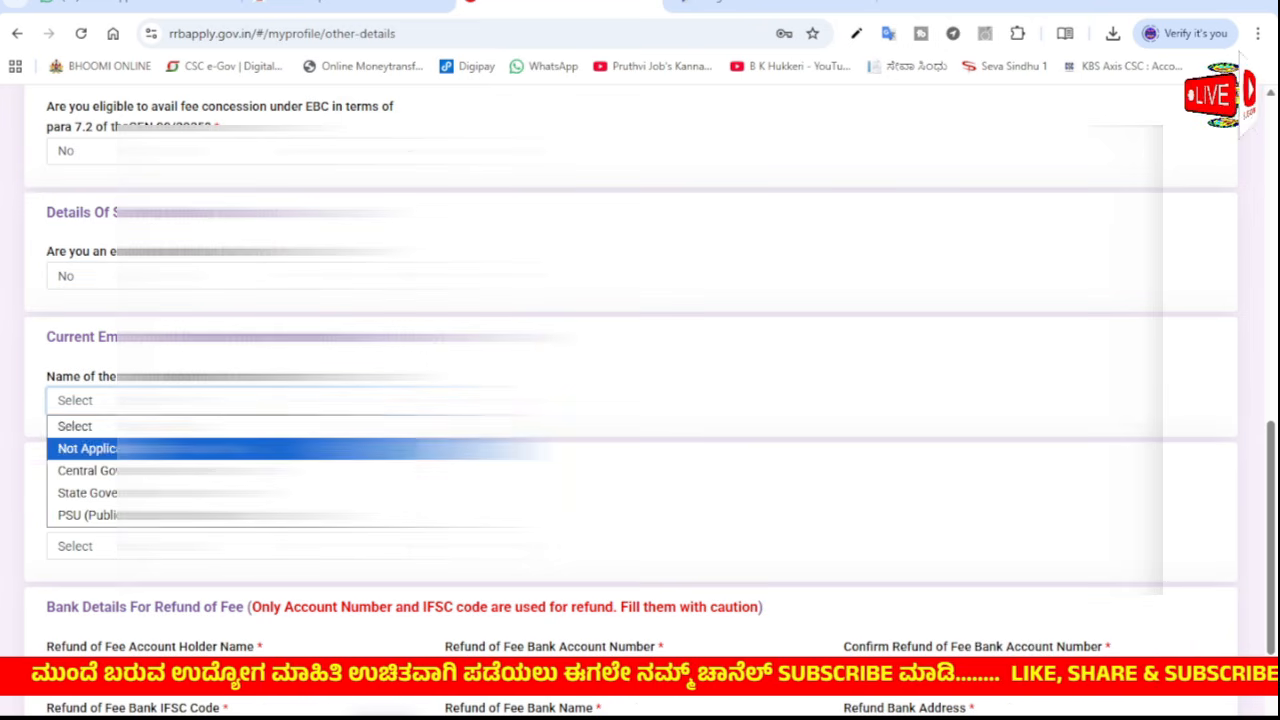
pyautogui.click(200, 449)
# Answer Yes to the establishment-training question and set training end date 05/09/2025.
pyautogui.scroll(-1, 640, 400)
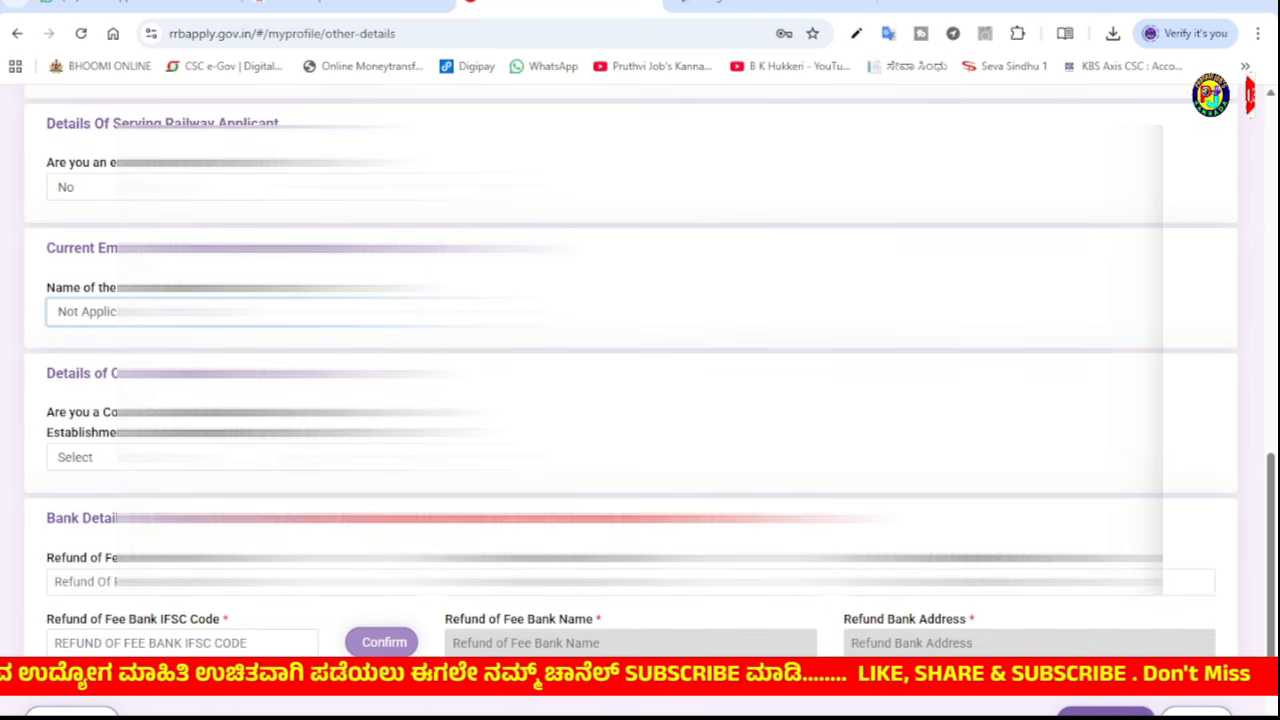
pyautogui.click(232, 457)
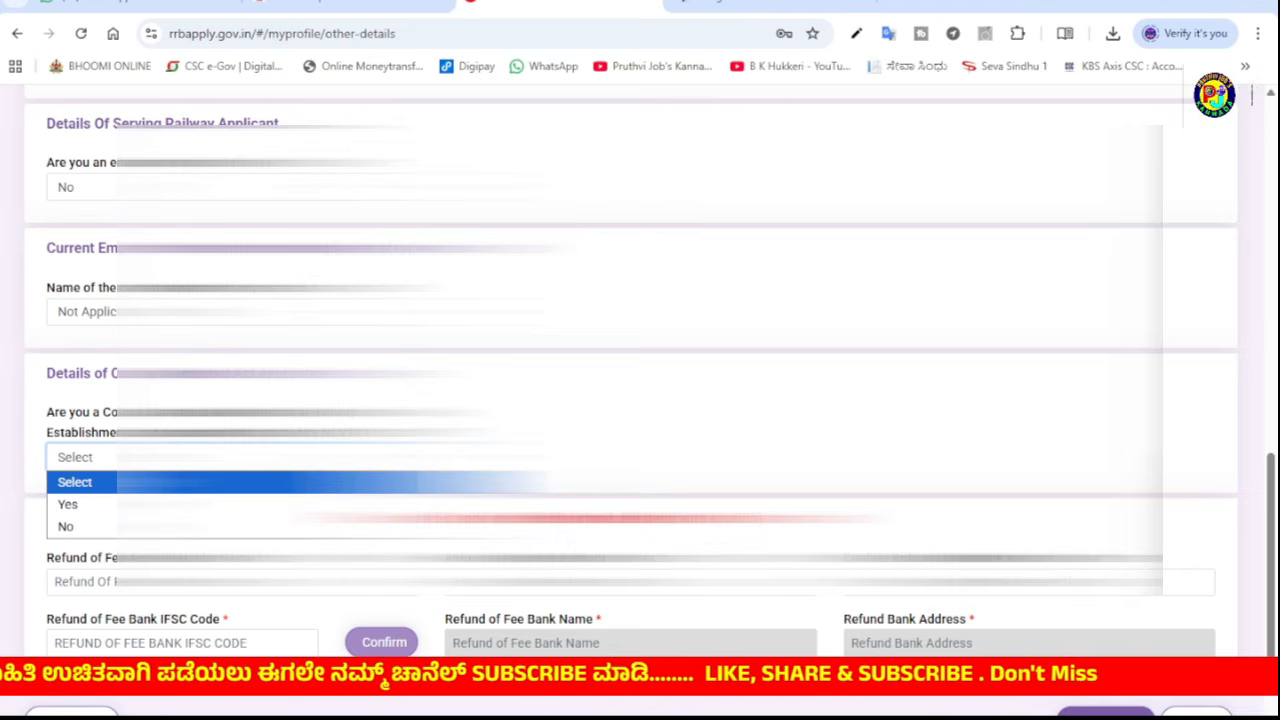
pyautogui.click(200, 504)
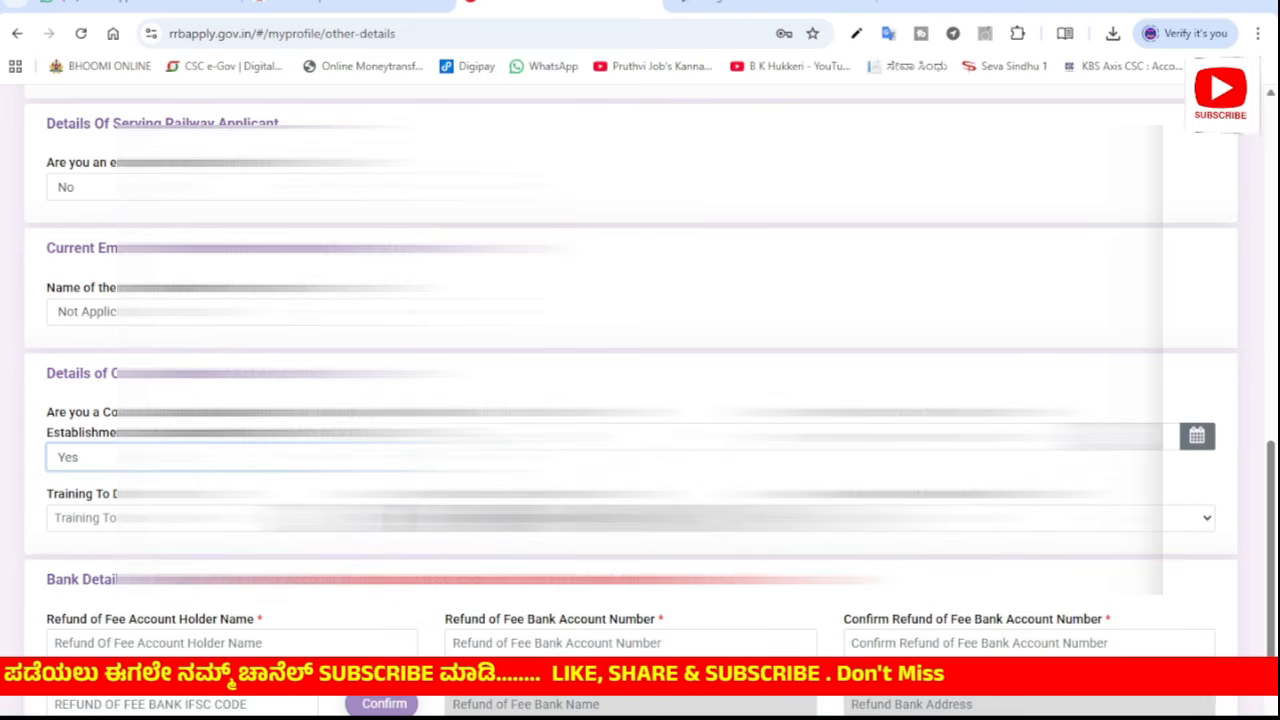
pyautogui.click(630, 437)
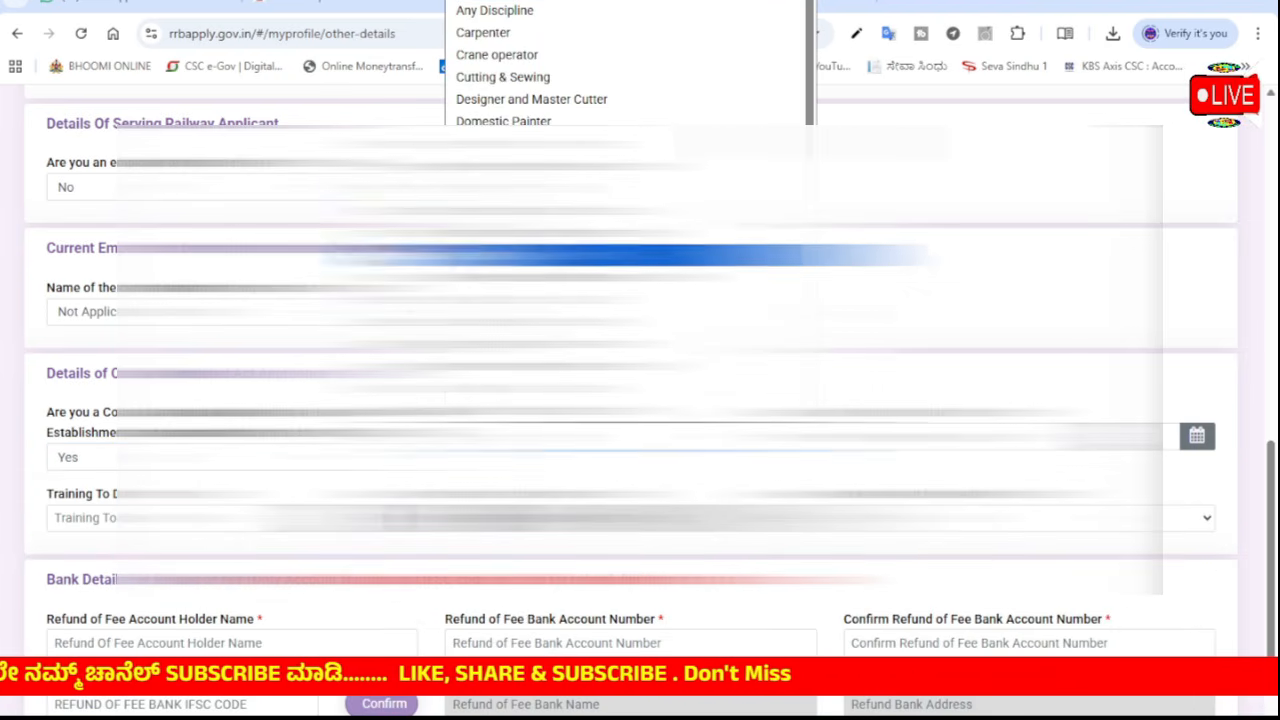
pyautogui.click(765, 144)
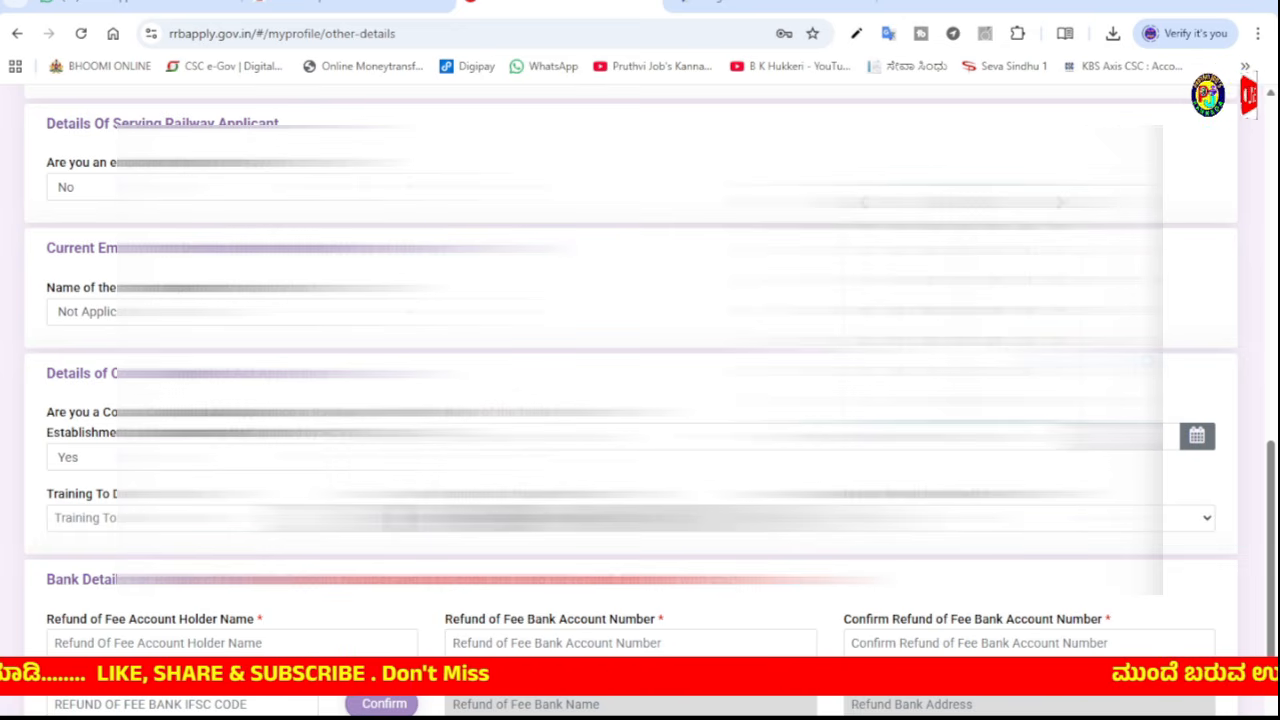
pyautogui.click(1169, 408)
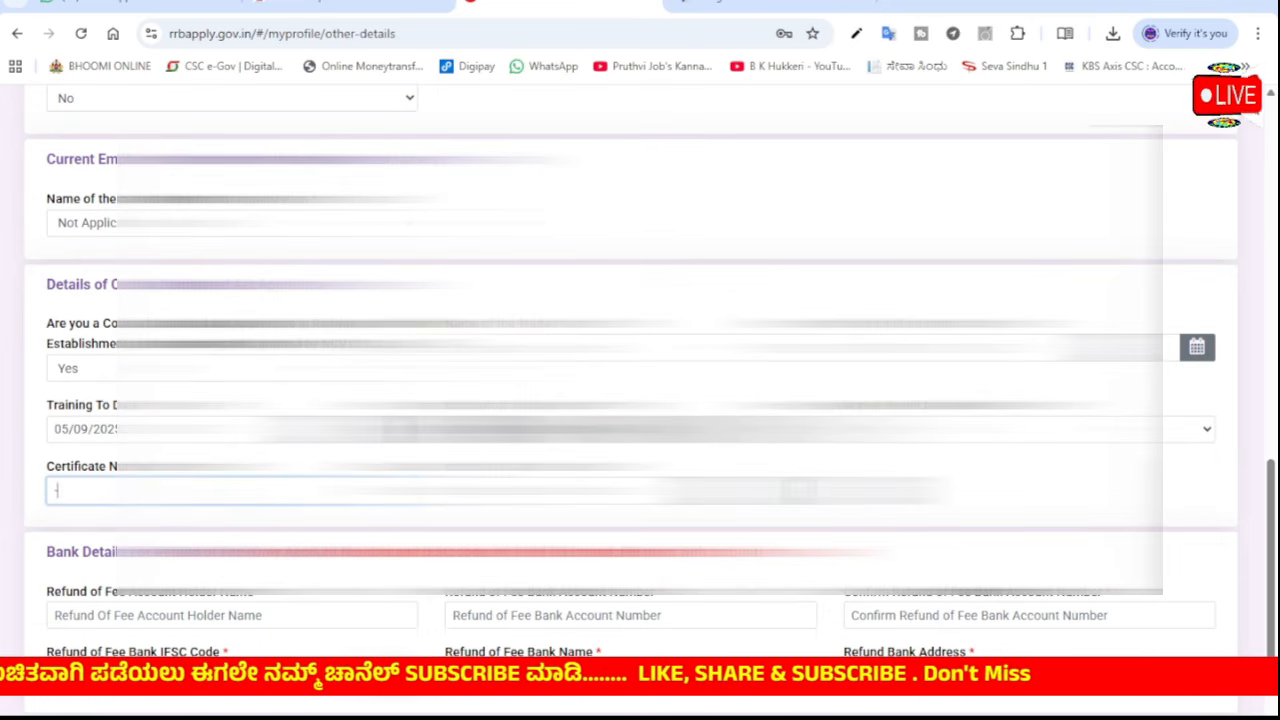
# Enter the training certificate number in the Certificate Number field, correcting mistyped digits.
pyautogui.press('BackSpace')
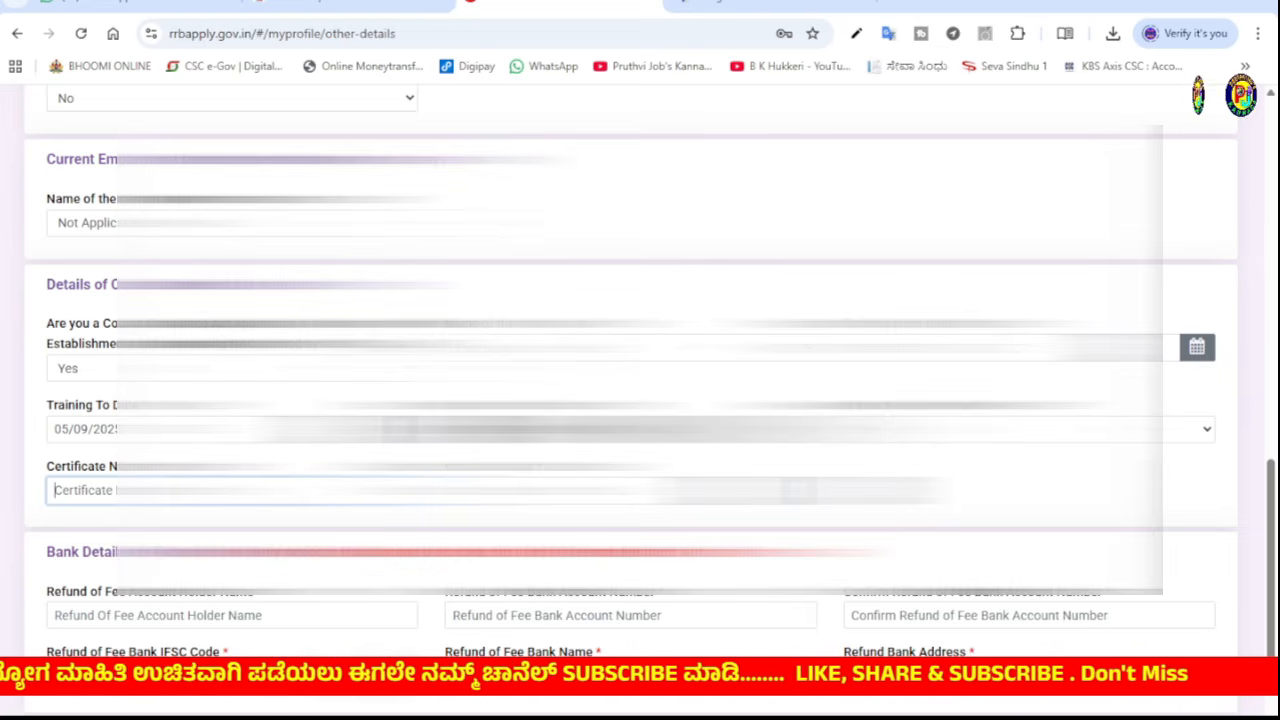
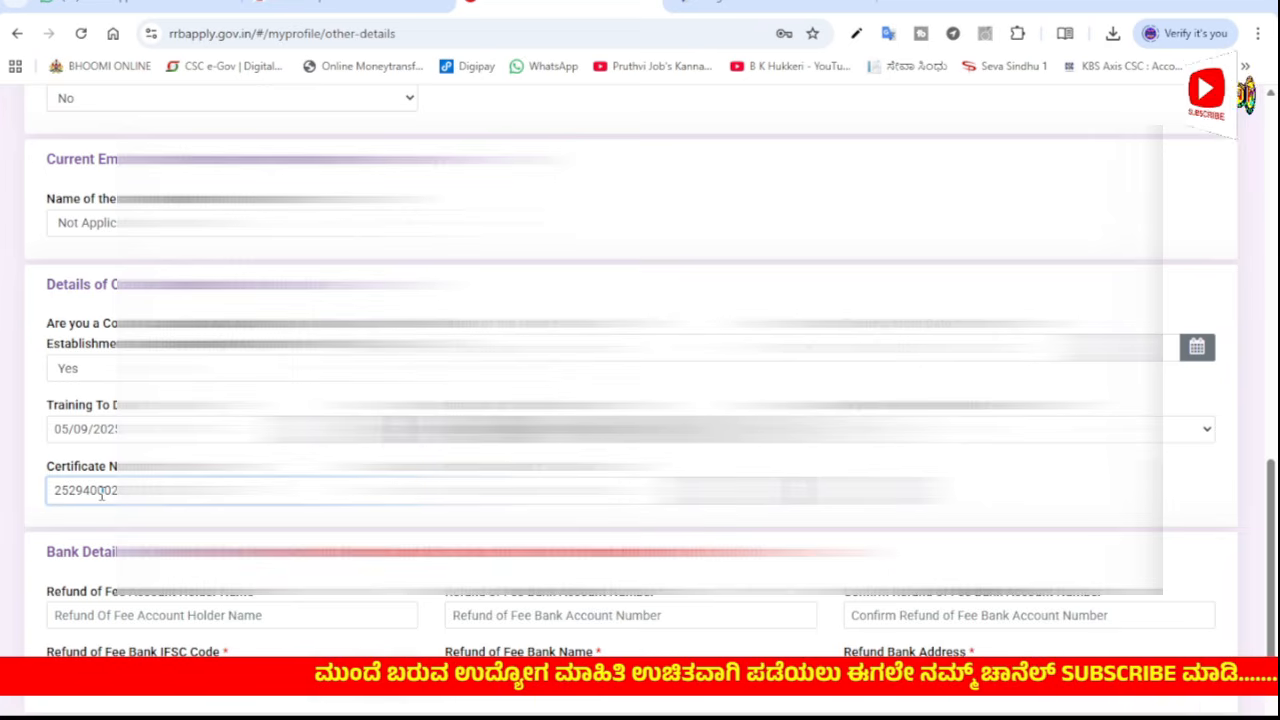
pyautogui.click(799, 491)
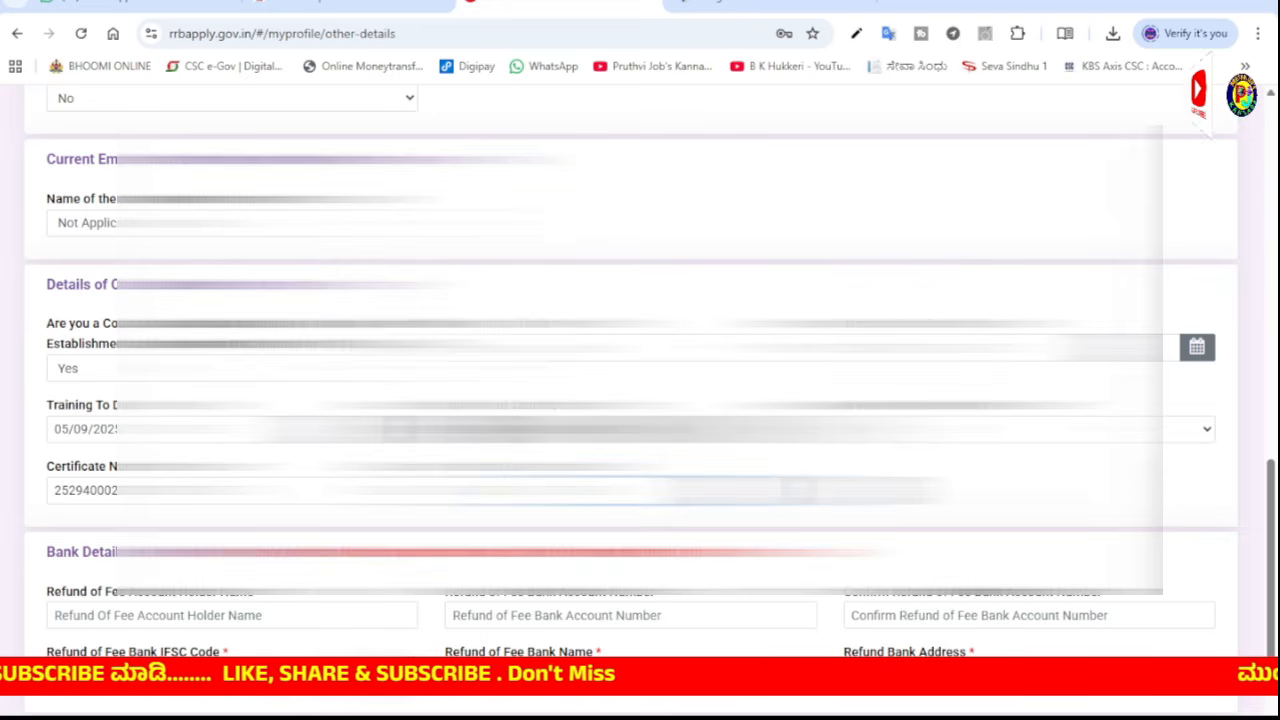
# Enter the refund account holder's name and IFSC code, and confirm to fetch bank details.
pyautogui.scroll(-2, 640, 350)
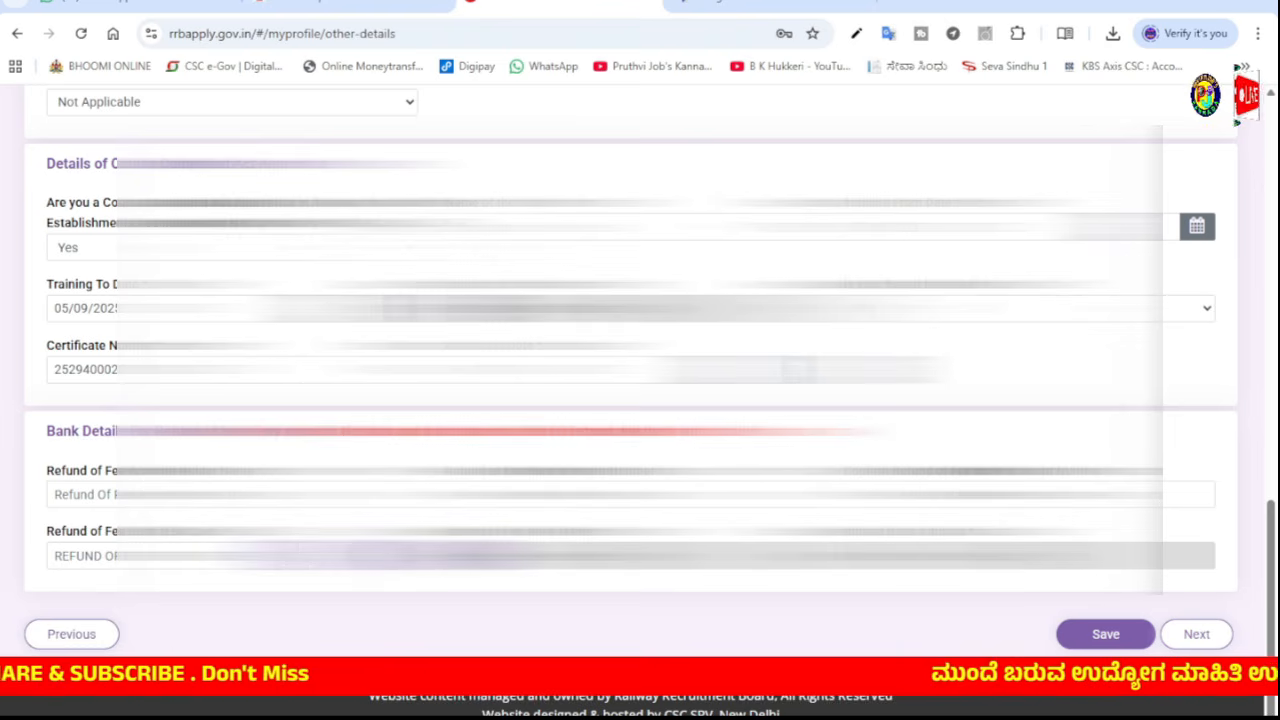
pyautogui.click(232, 495)
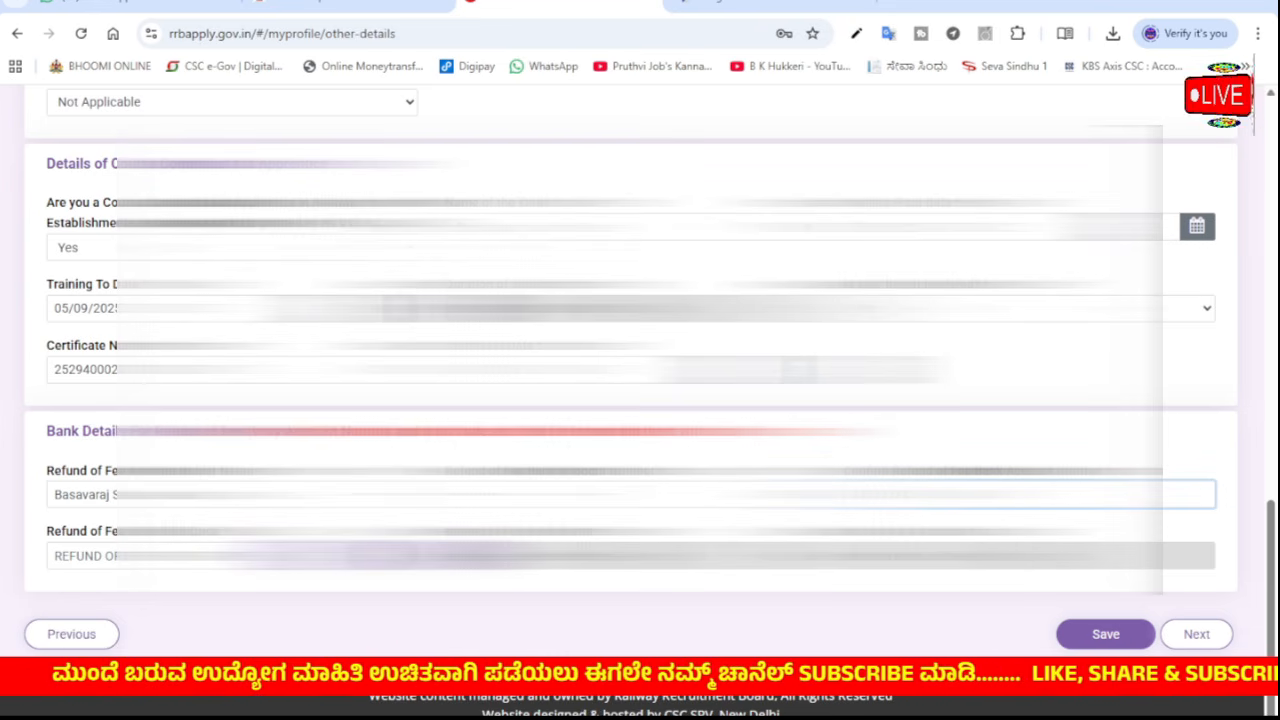
pyautogui.press('Tab')
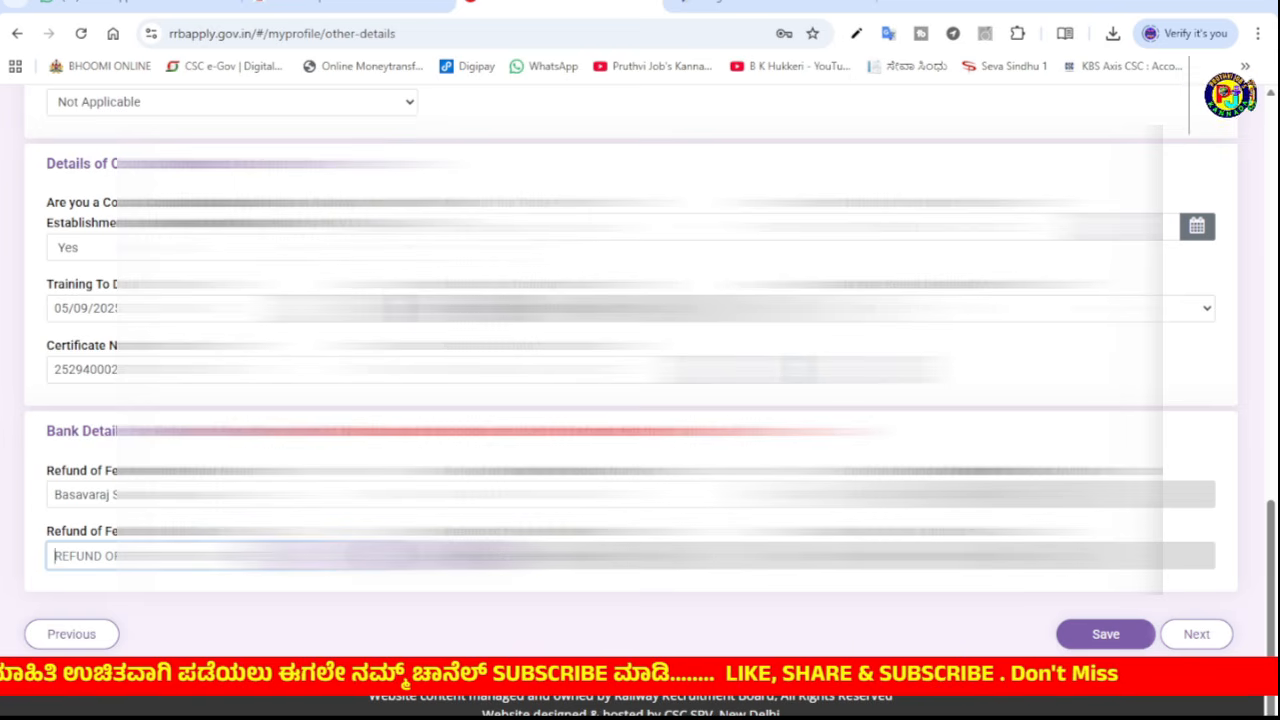
pyautogui.write('SBIN')
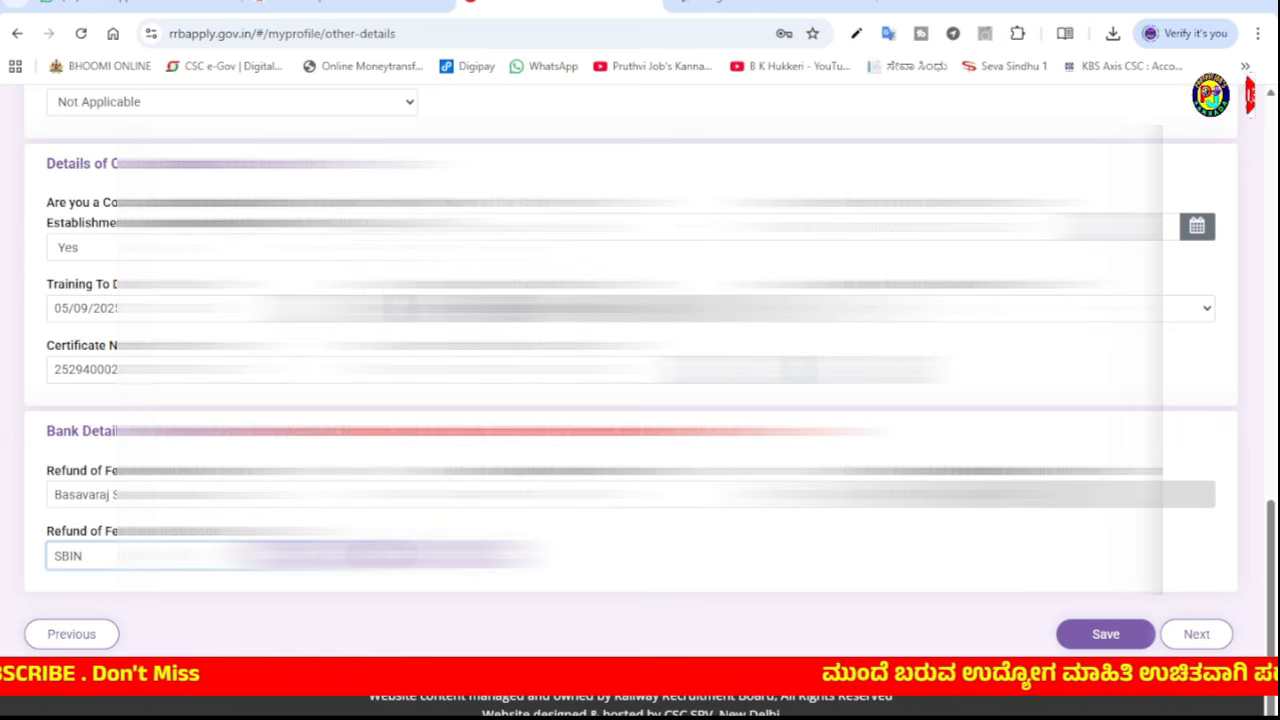
pyautogui.write('00')
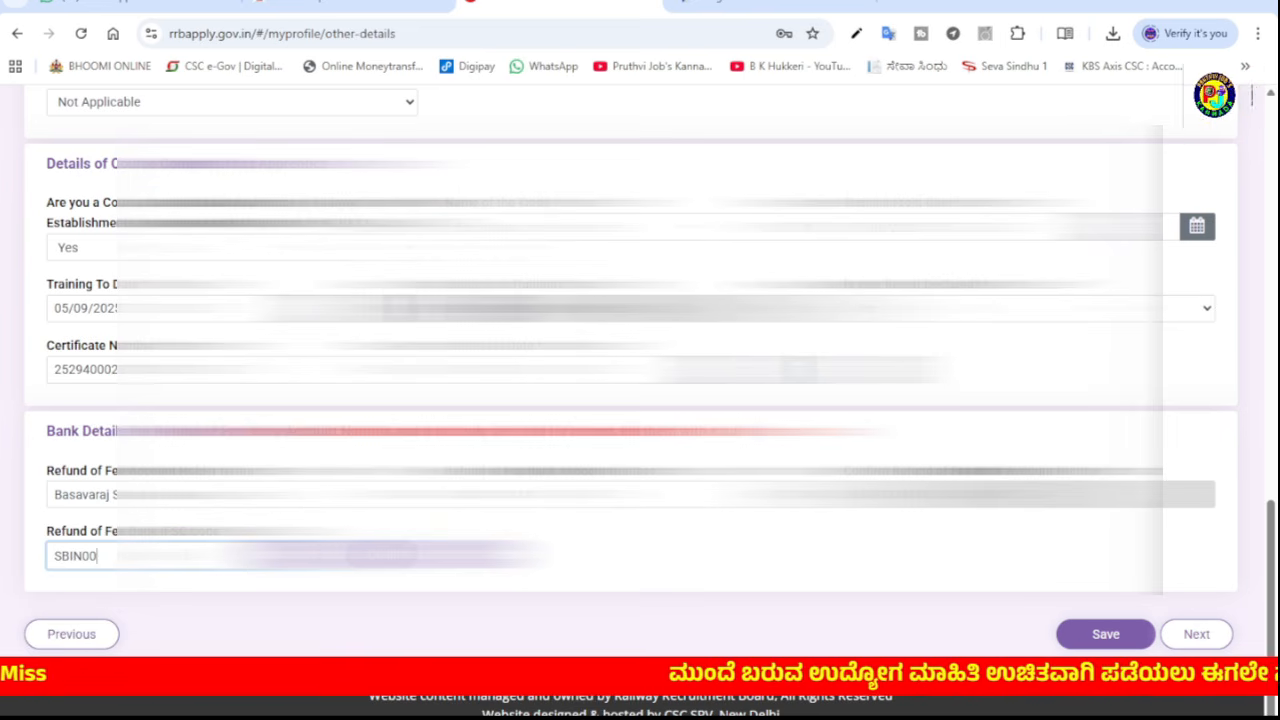
pyautogui.write('0')
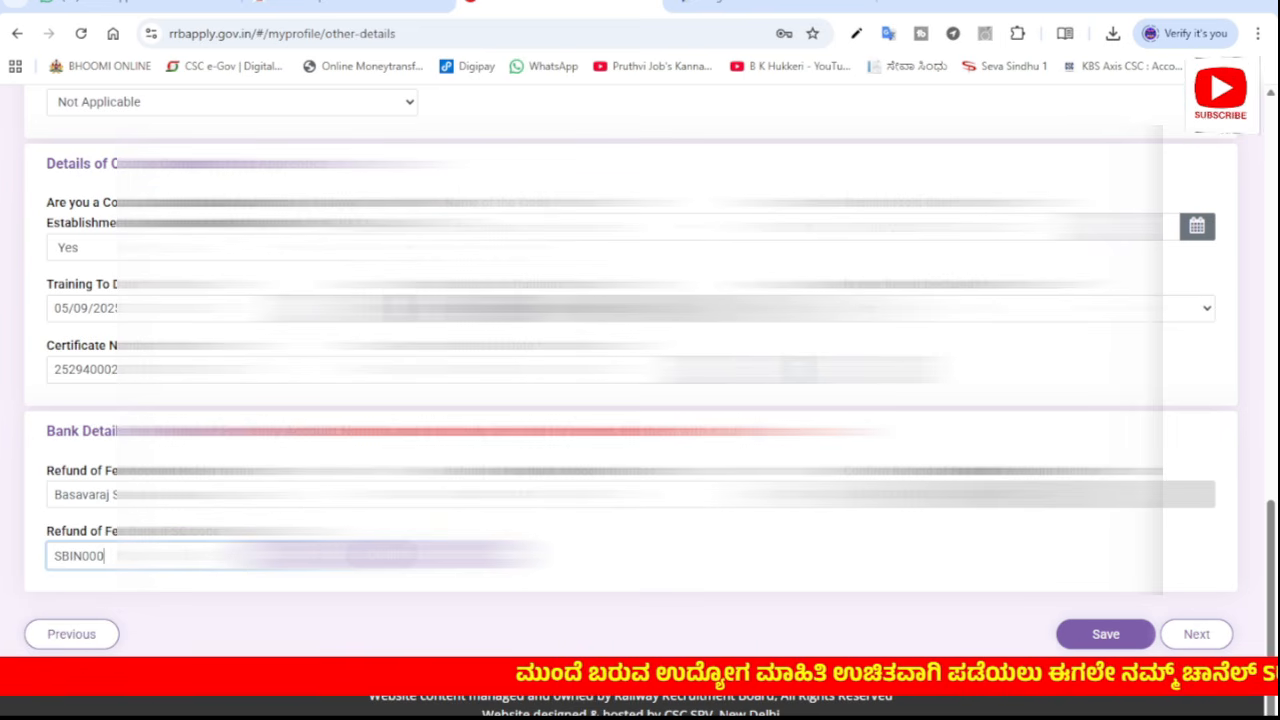
pyautogui.write('18')
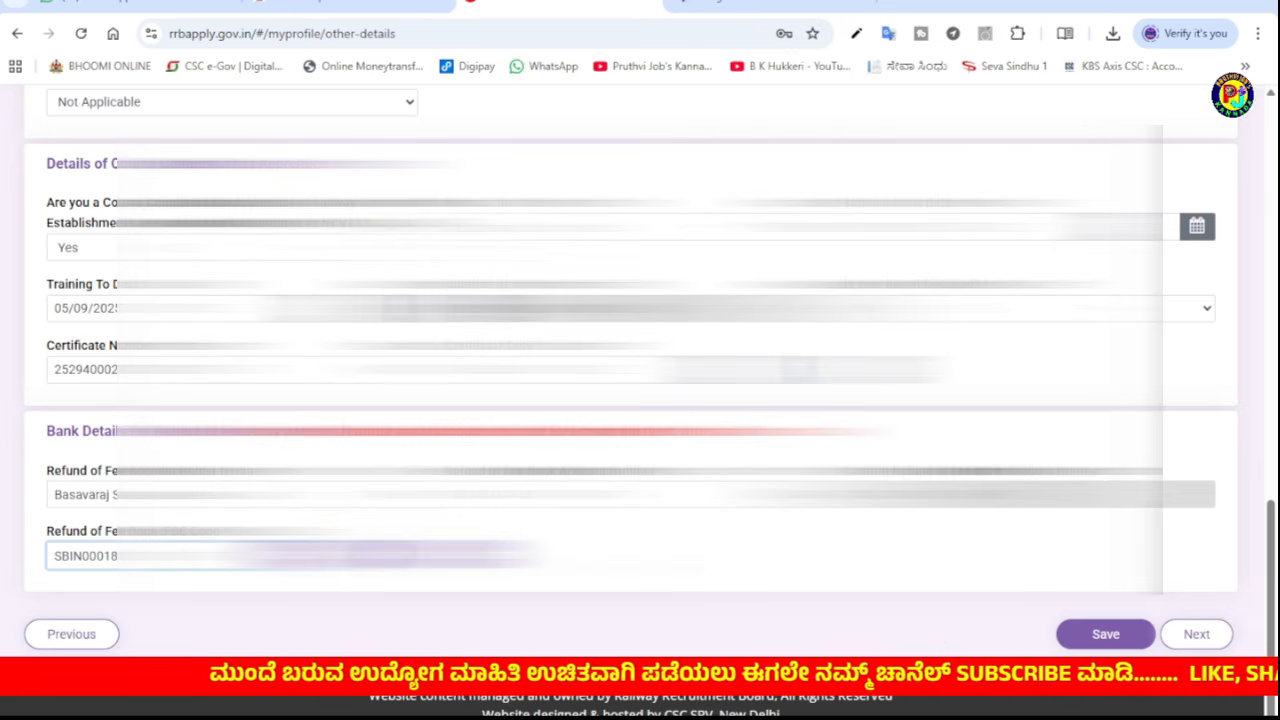
pyautogui.click(382, 555)
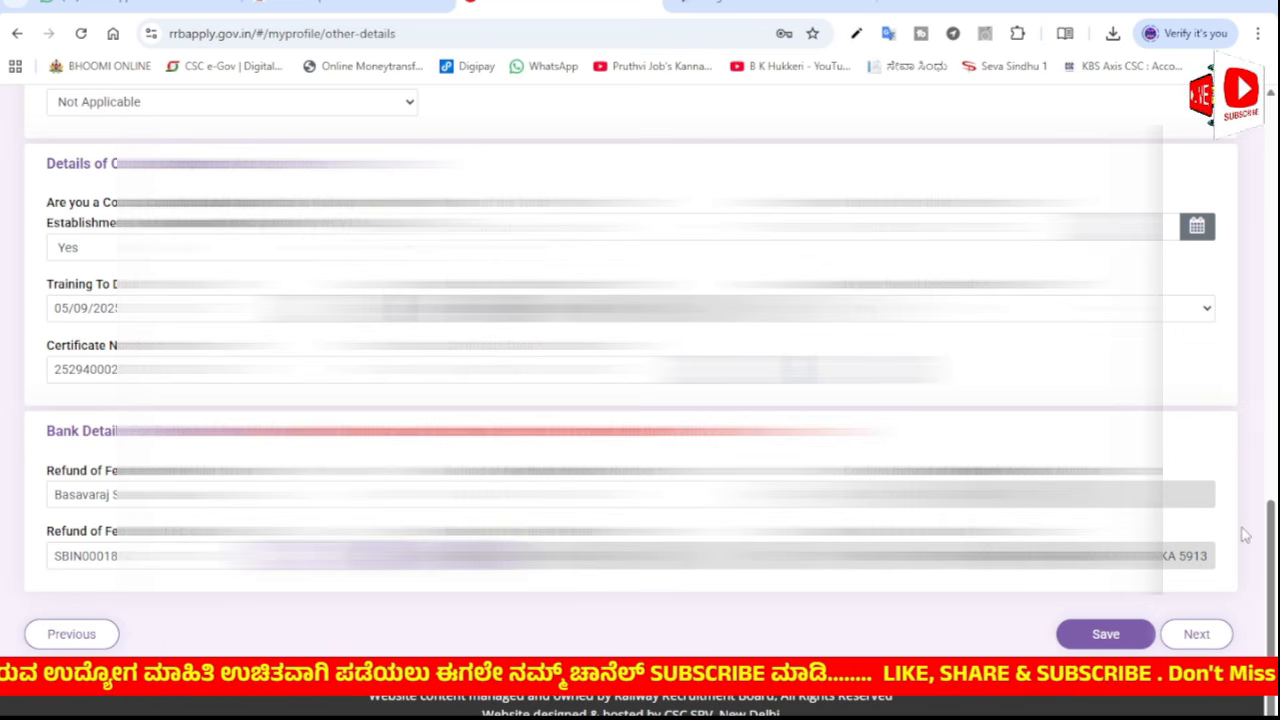
# Save the Other Details page.
pyautogui.scroll(3, 729, 597)
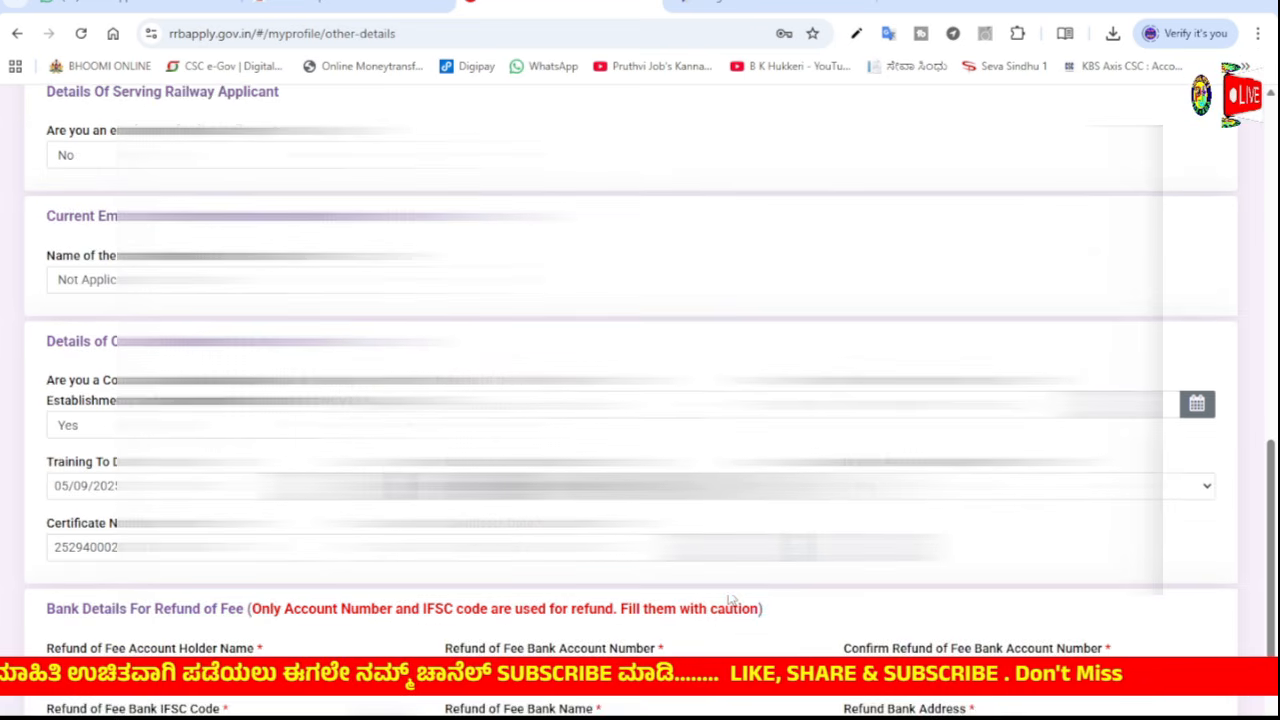
pyautogui.scroll(15, 729, 597)
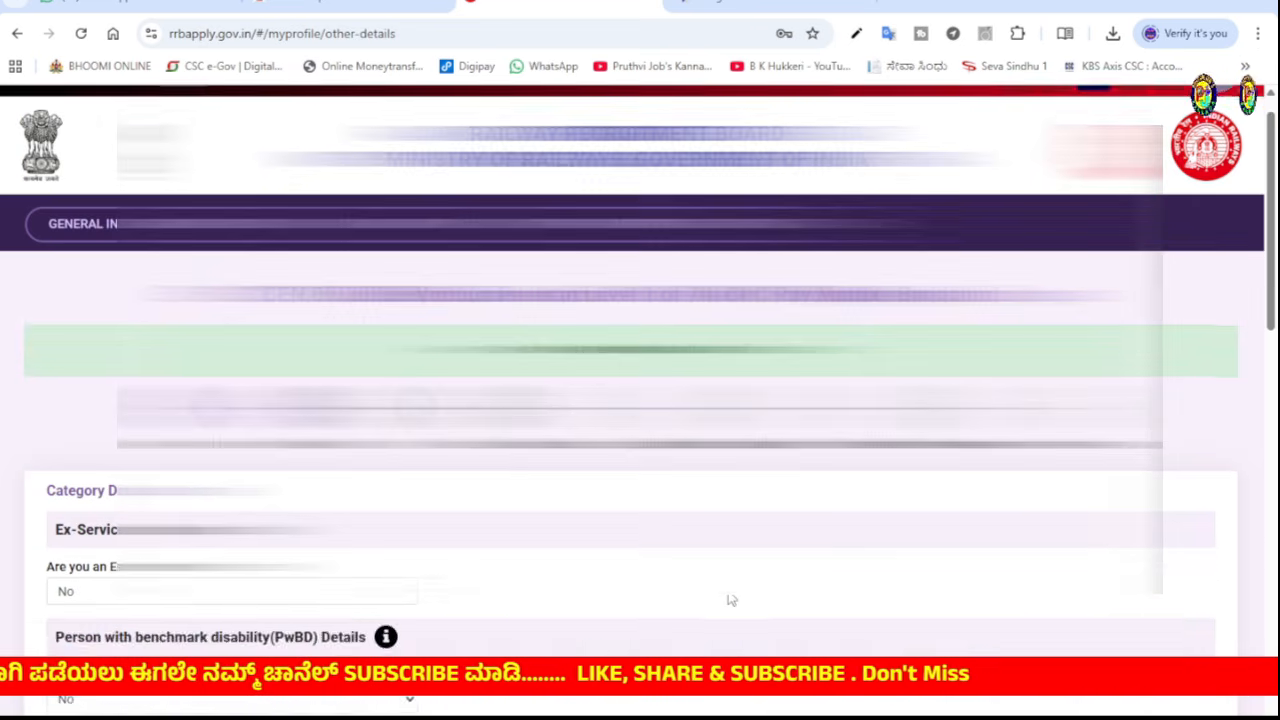
pyautogui.scroll(-15, 729, 597)
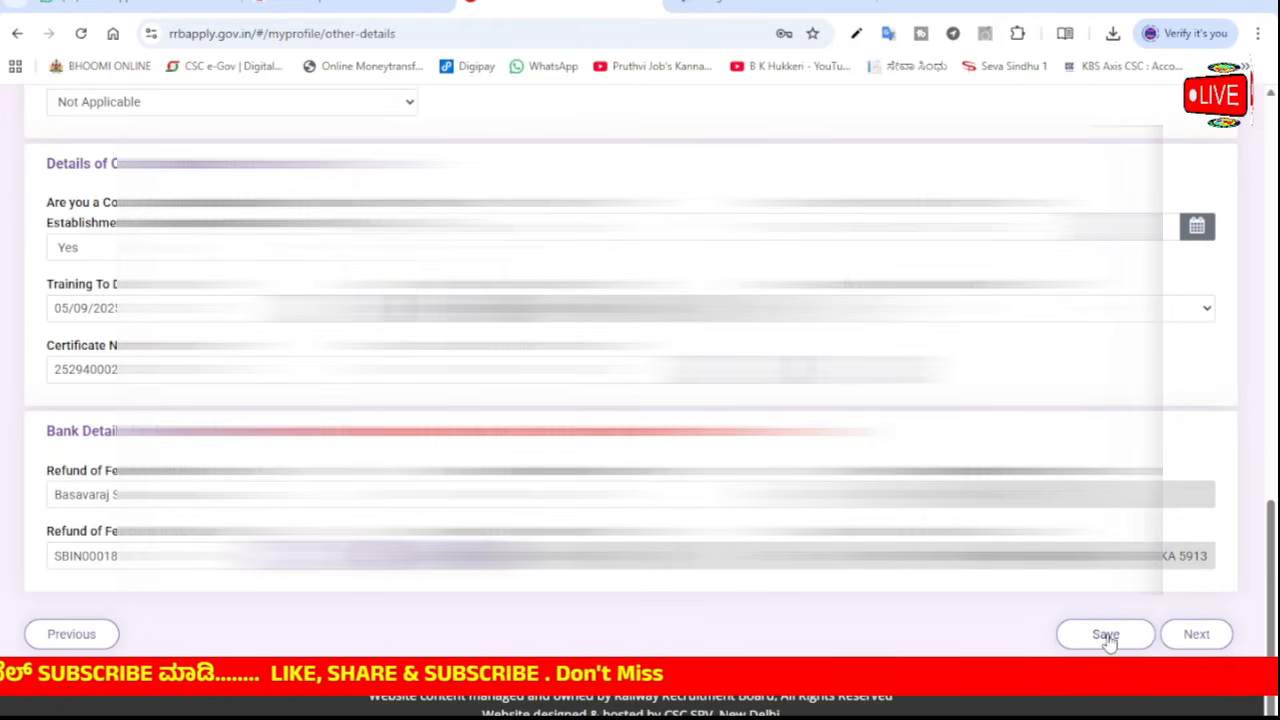
pyautogui.click(1106, 635)
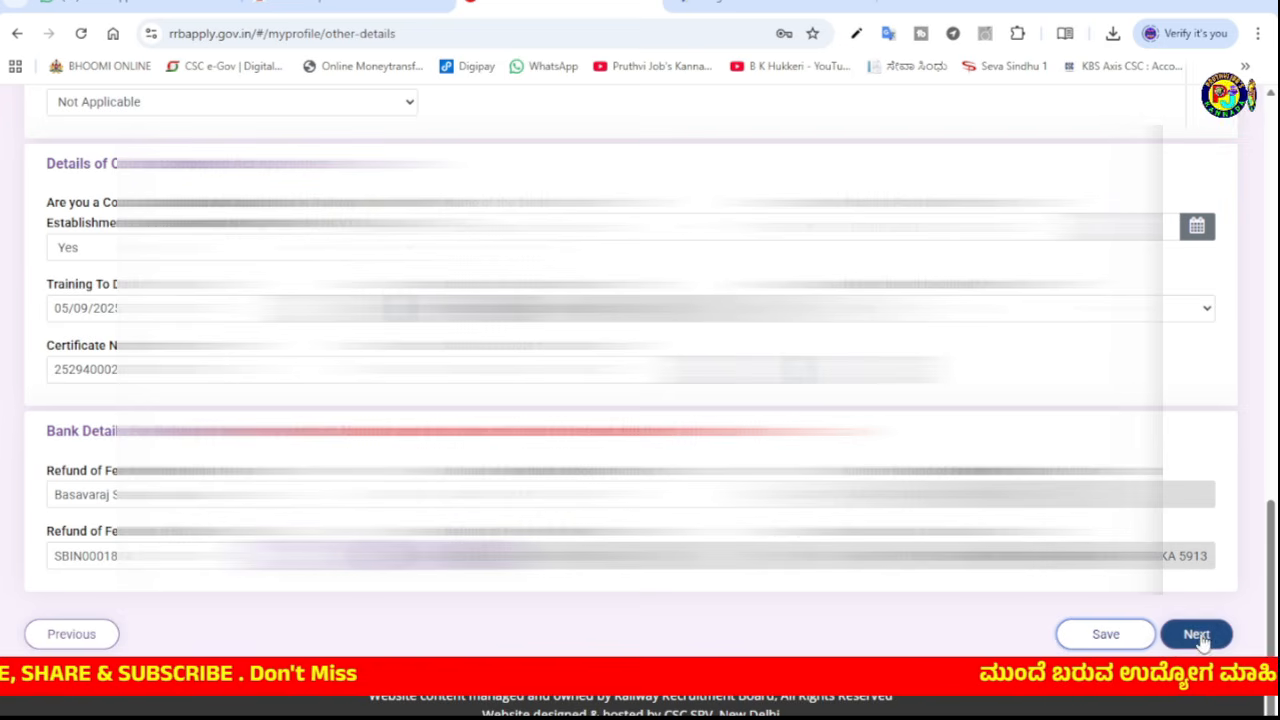
pyautogui.scroll(4, 900, 450)
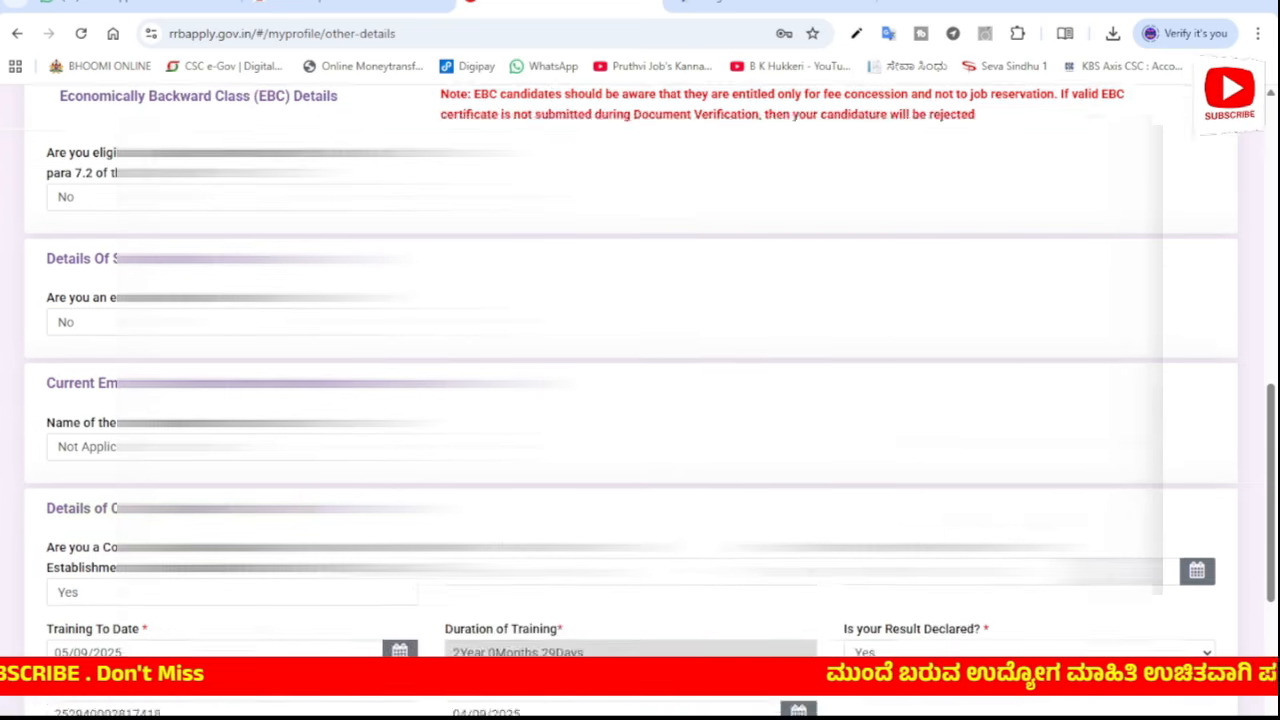
pyautogui.scroll(2, 640, 380)
pyautogui.scroll(-5, 640, 380)
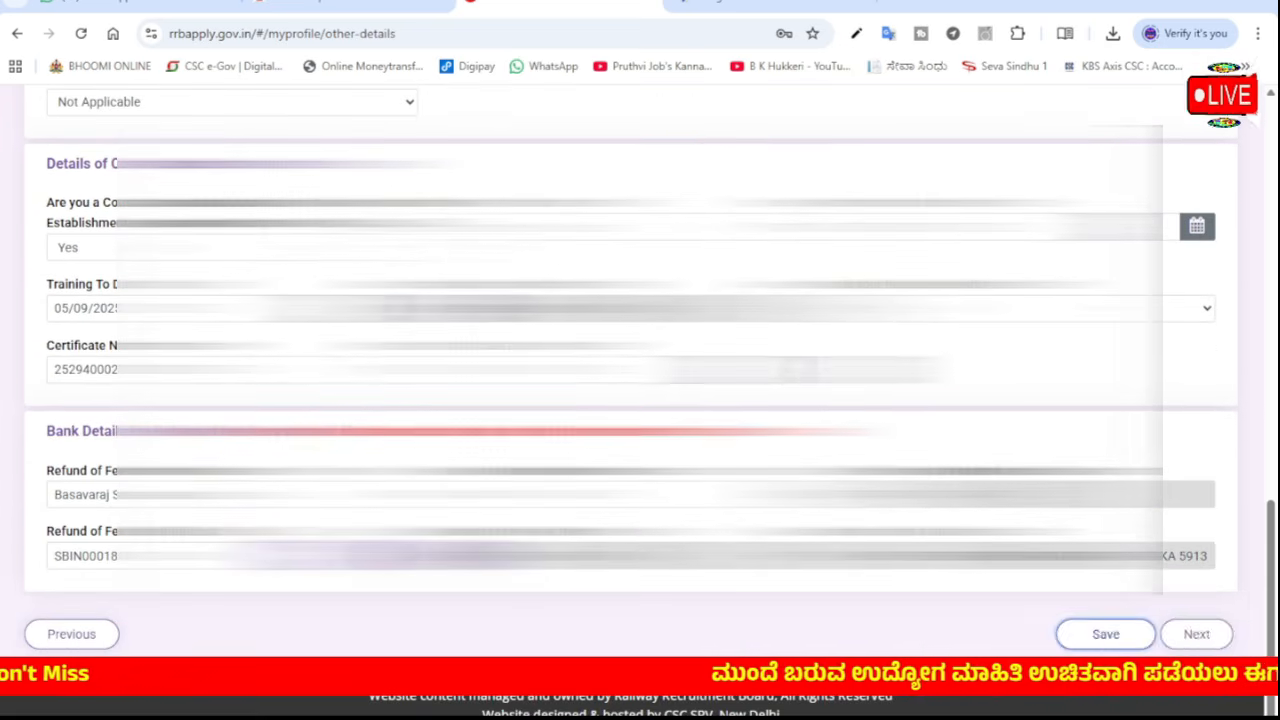
# On educational details, give Matriculation a state, Belagavi district, and complete the board name.
pyautogui.click(1197, 635)
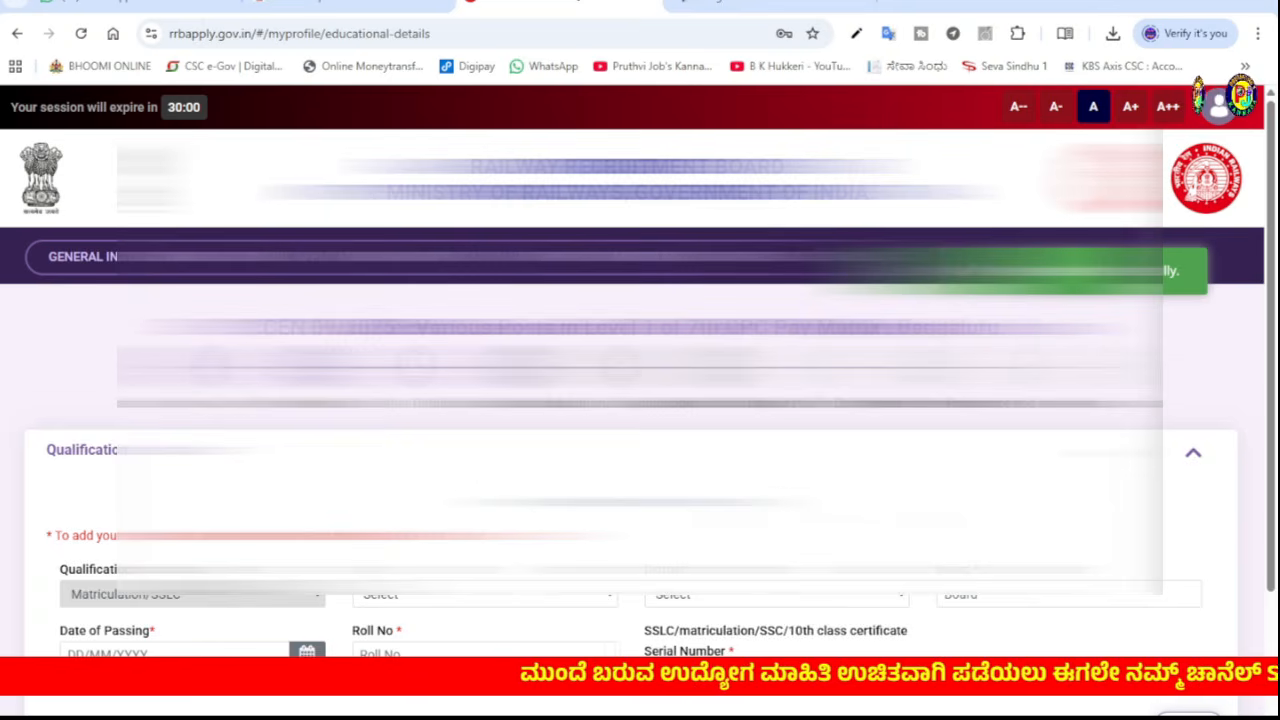
pyautogui.scroll(-2, 640, 400)
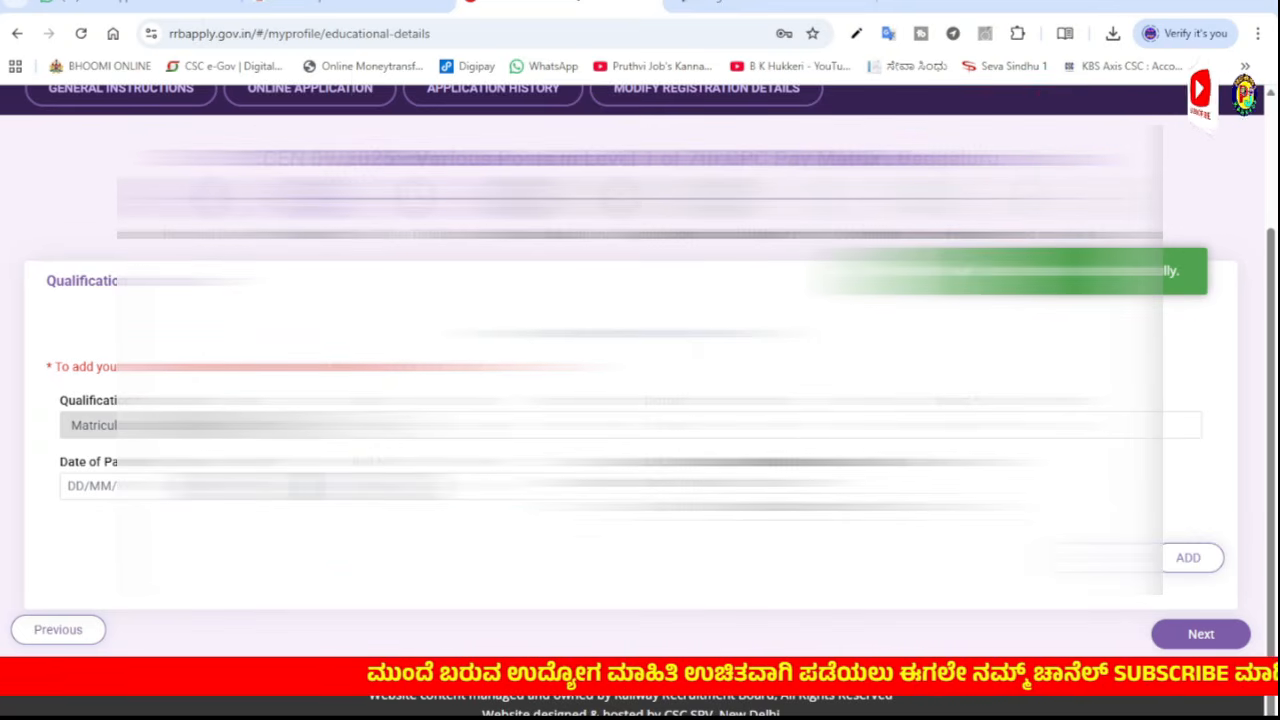
pyautogui.click(486, 425)
pyautogui.click(480, 332)
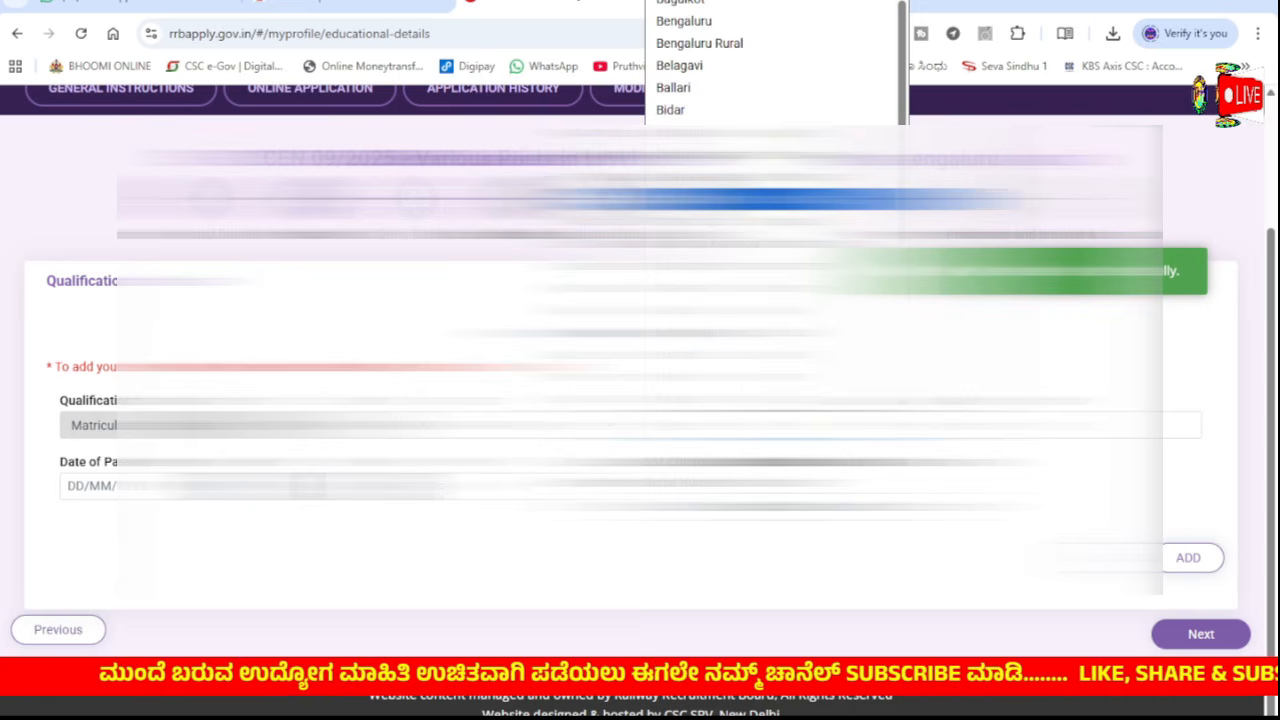
pyautogui.click(729, 66)
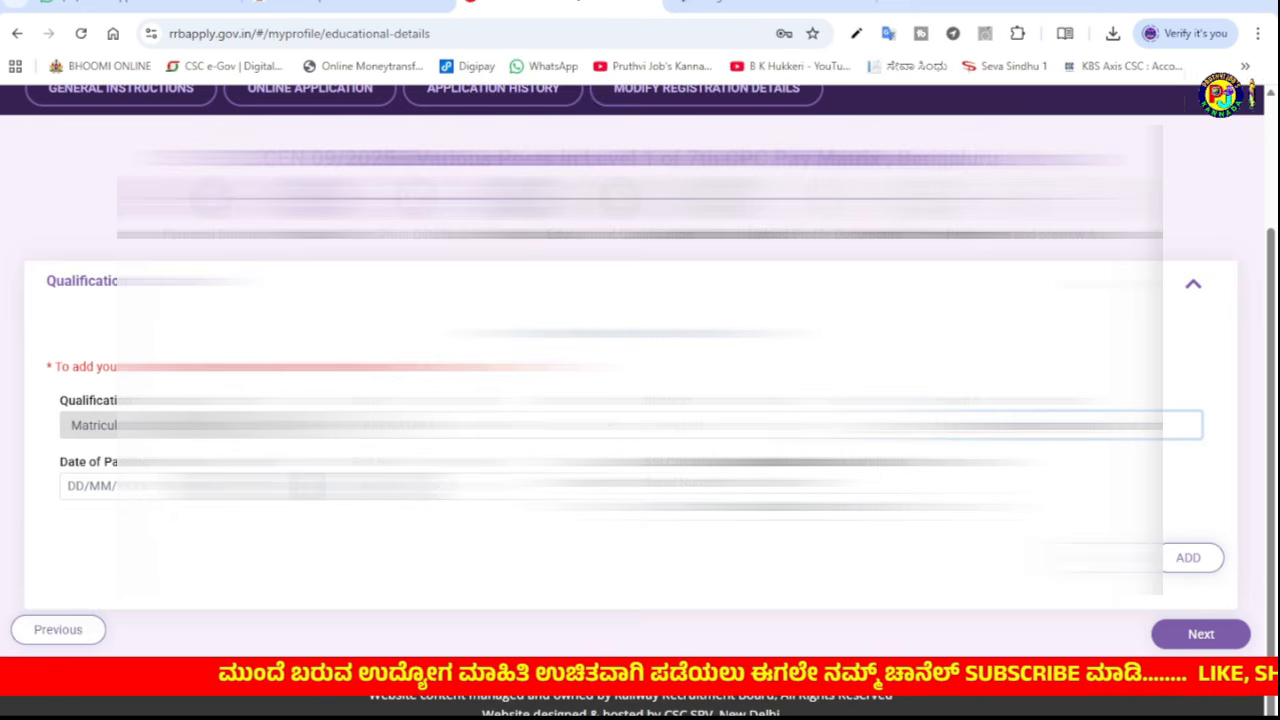
pyautogui.write('e')
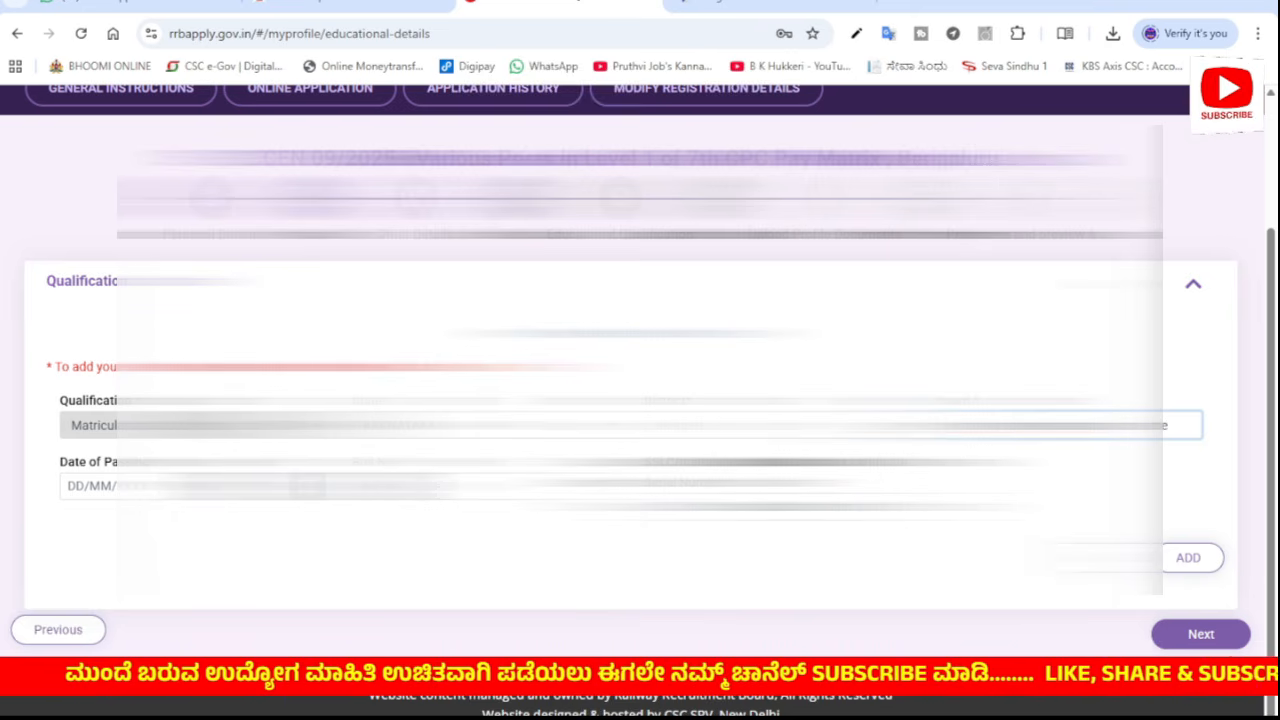
pyautogui.write('ment')
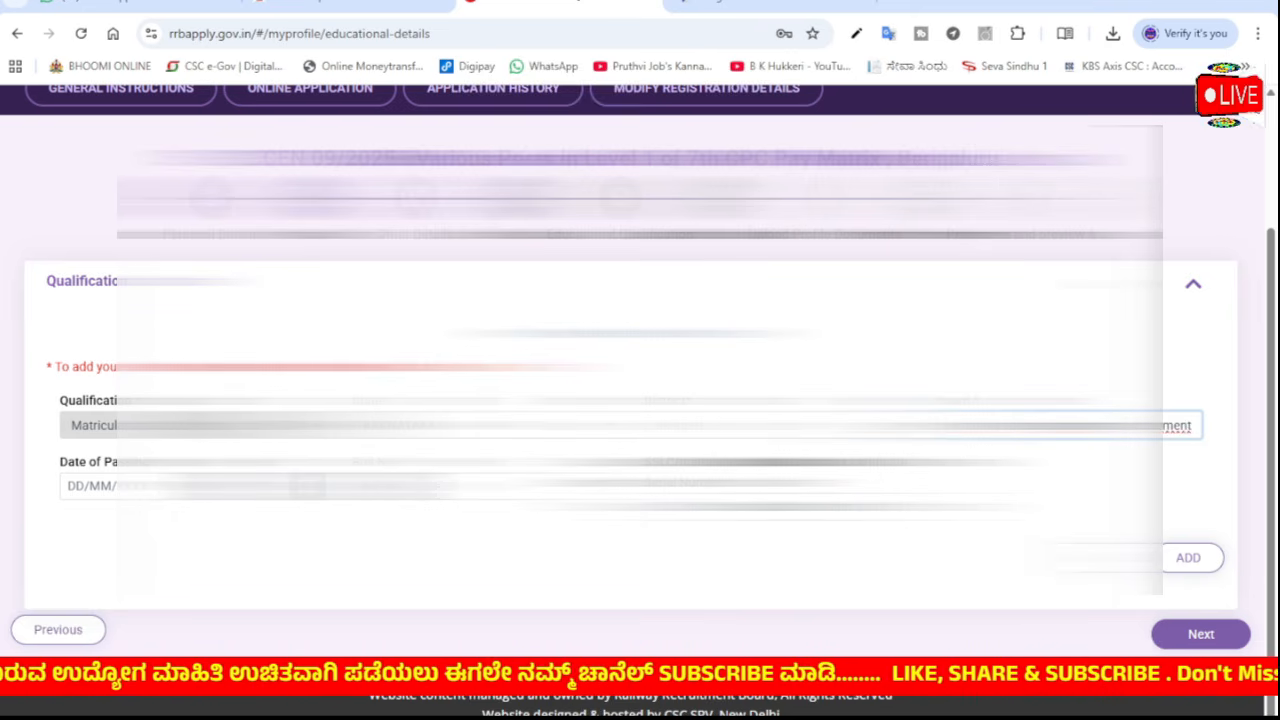
pyautogui.write(' board')
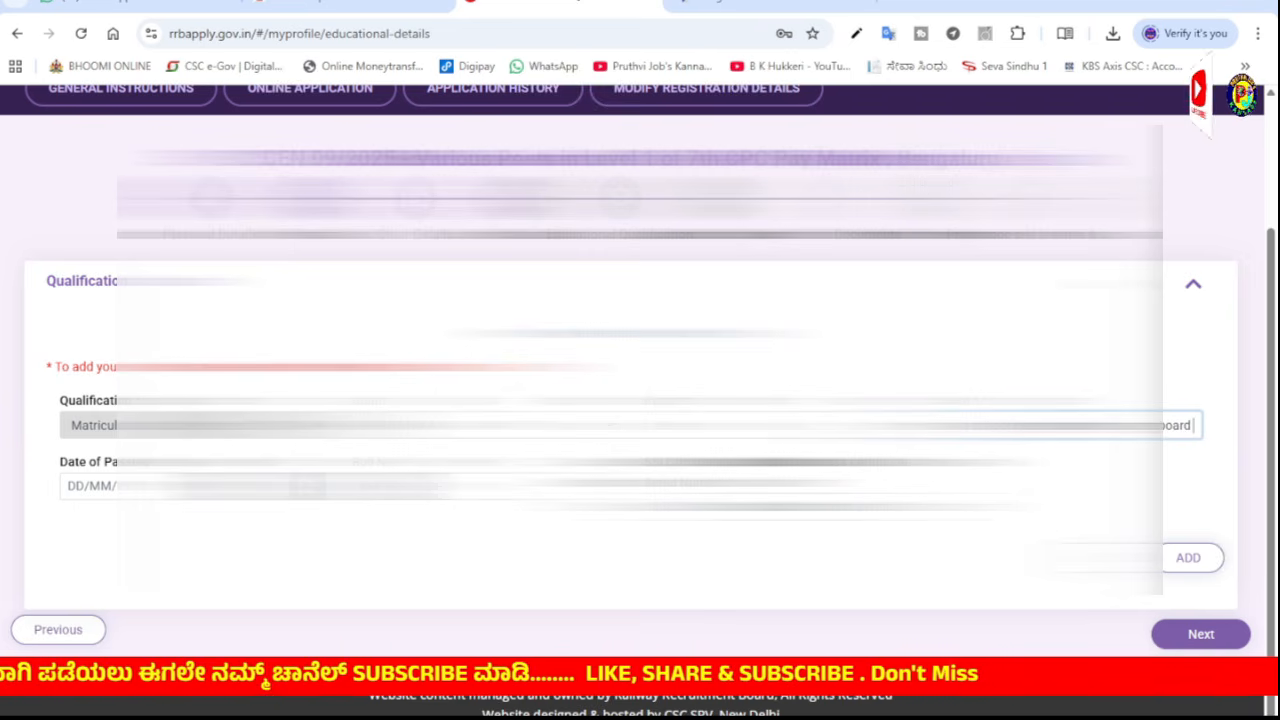
# Set the Matriculation passing date to 8 May 2023 and add it as row 1.
pyautogui.press('Tab')
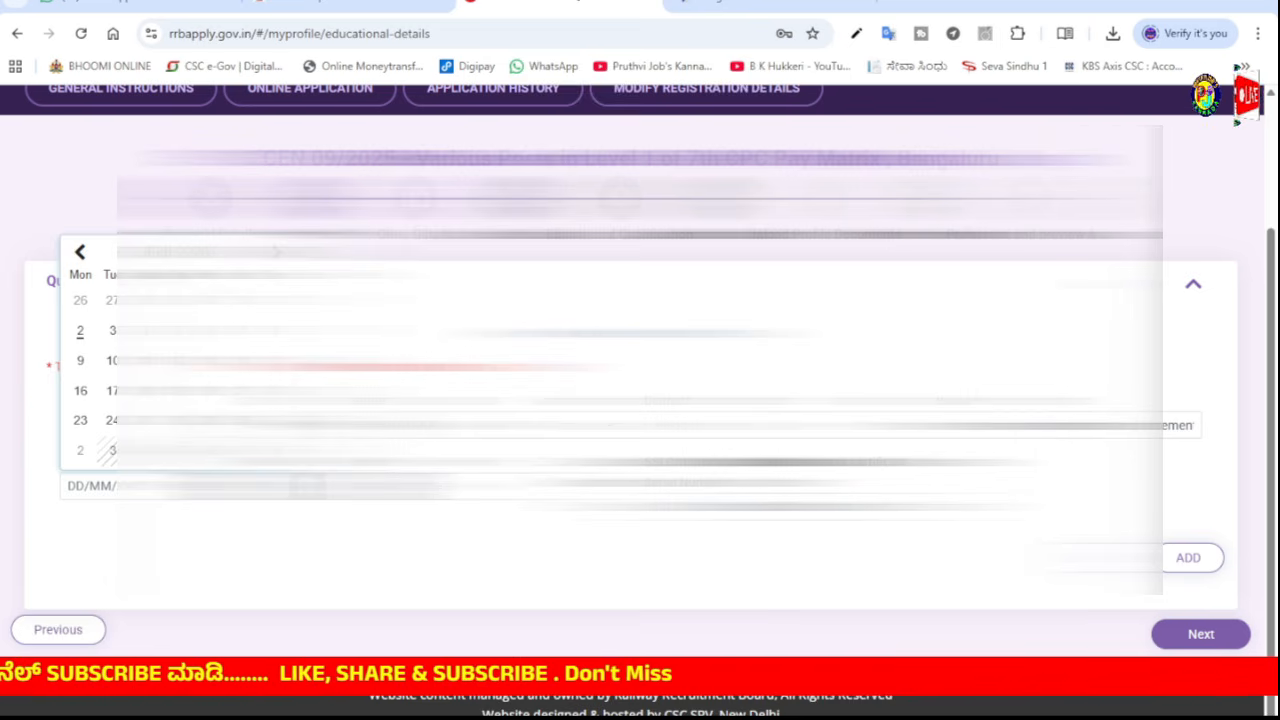
pyautogui.click(197, 252)
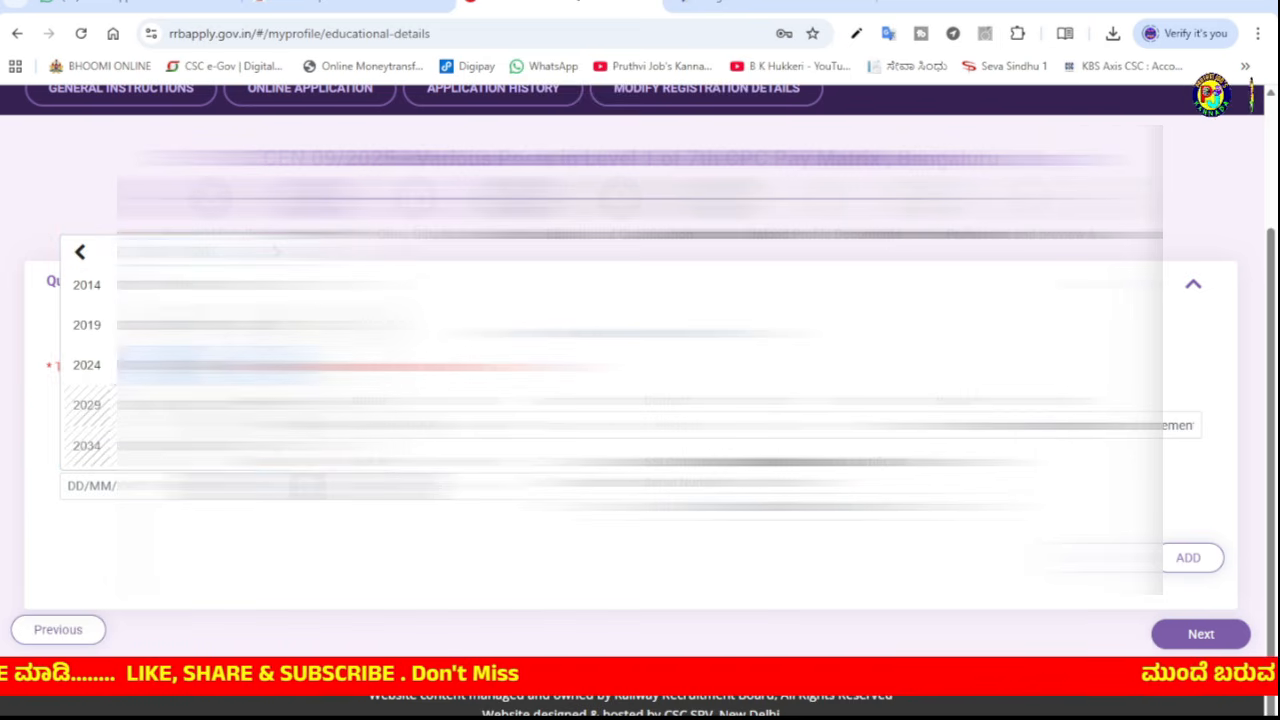
pyautogui.click(271, 326)
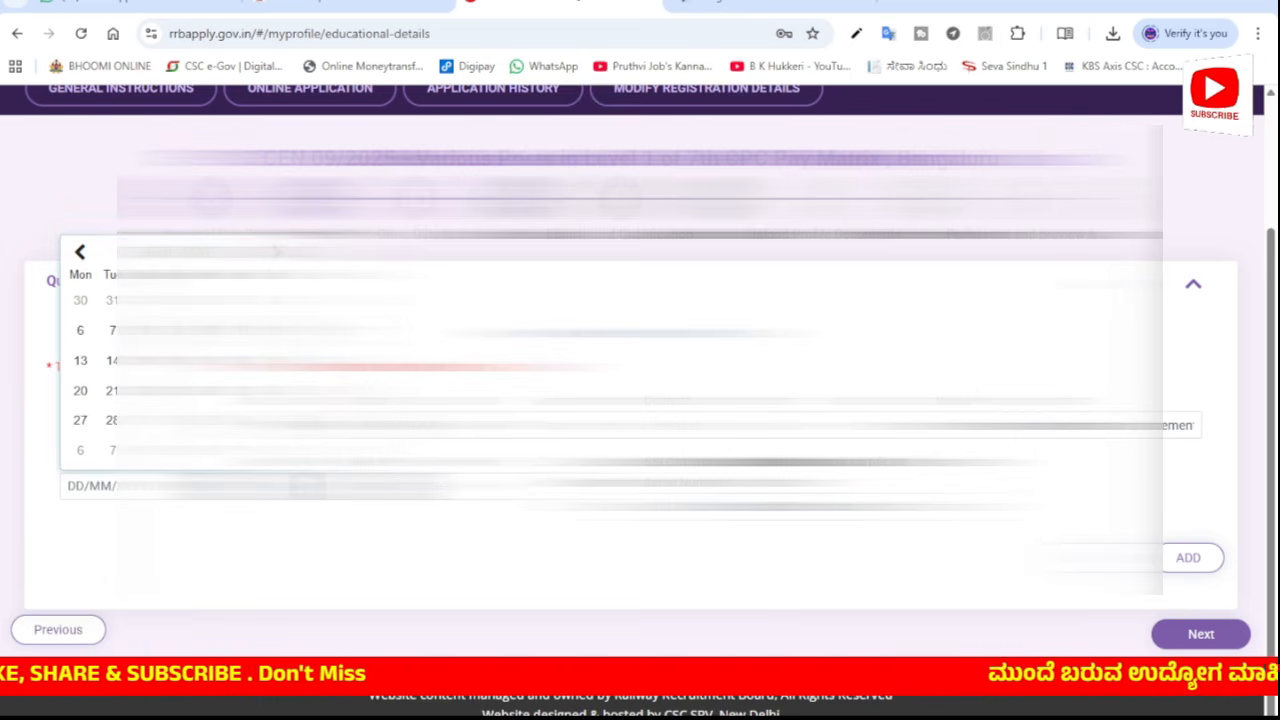
pyautogui.click(277, 252)
pyautogui.click(277, 252)
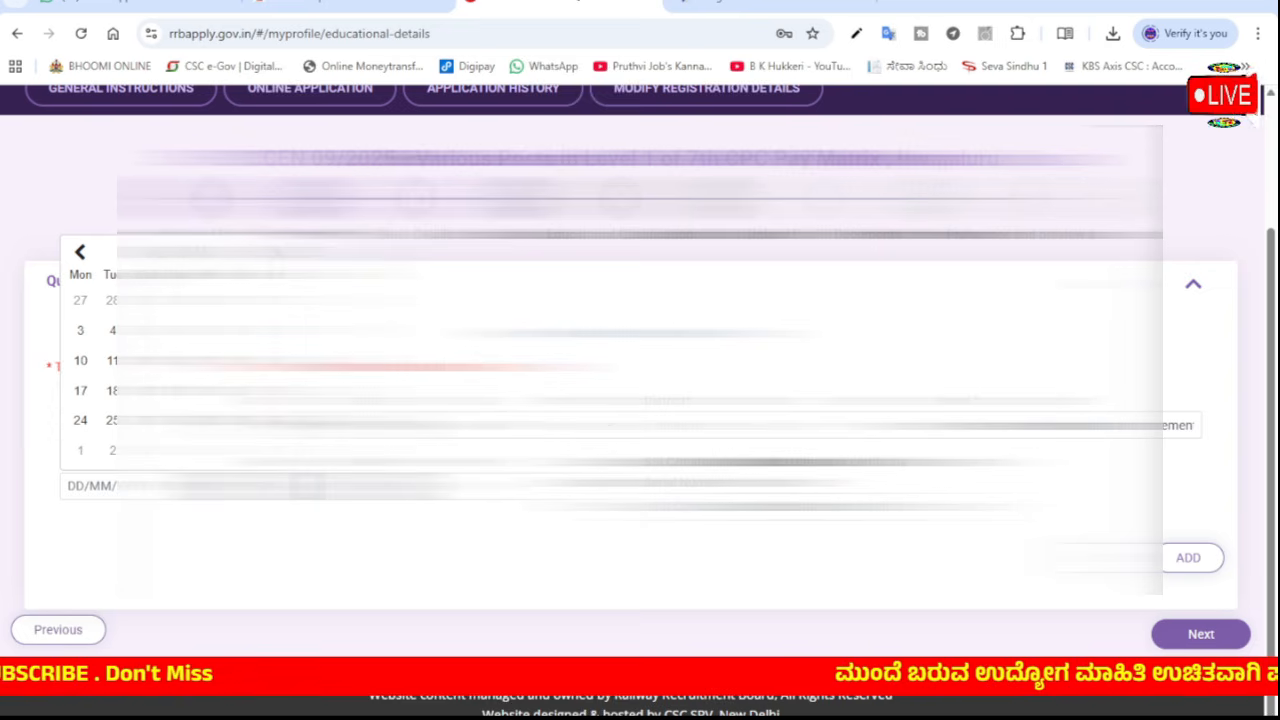
pyautogui.click(277, 252)
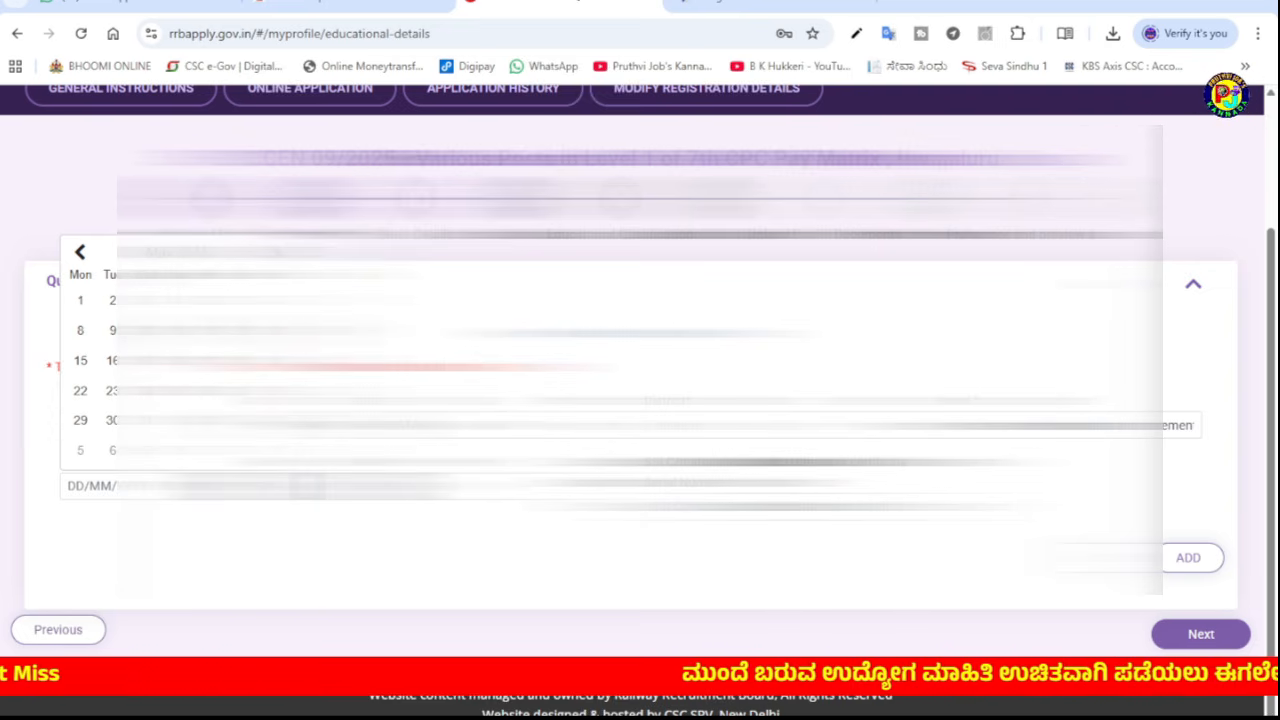
pyautogui.click(80, 330)
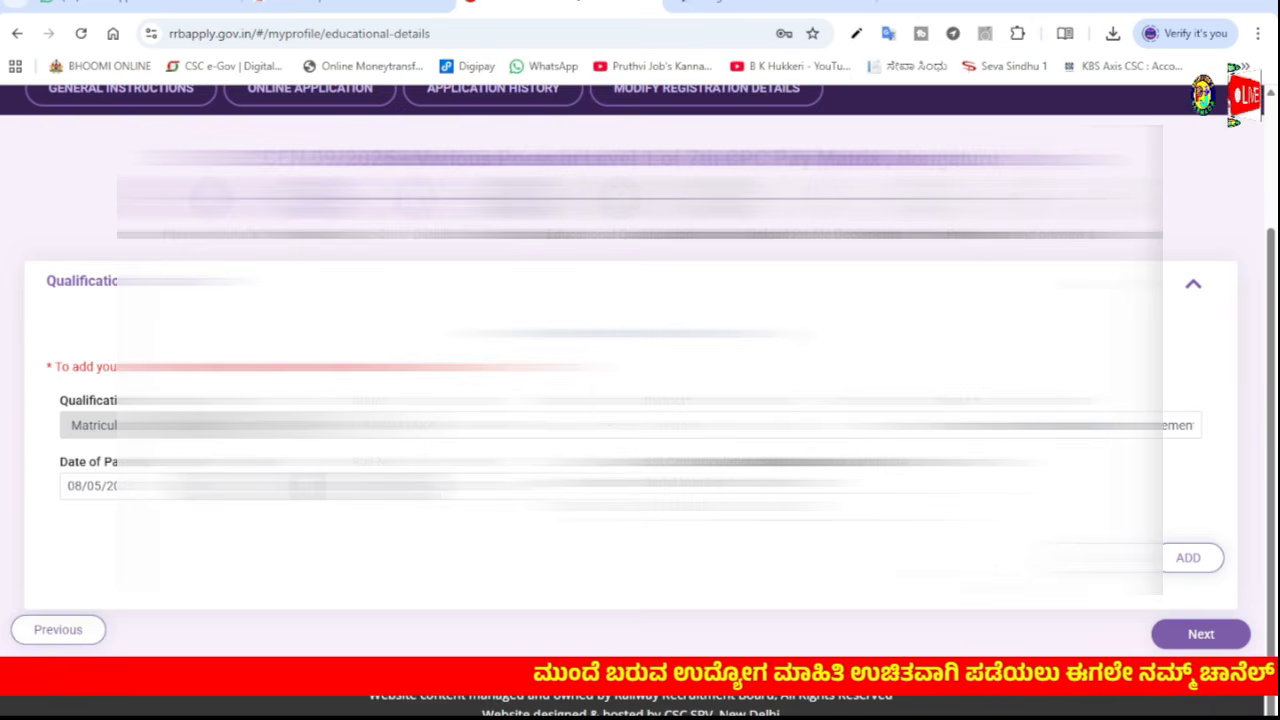
pyautogui.click(1182, 560)
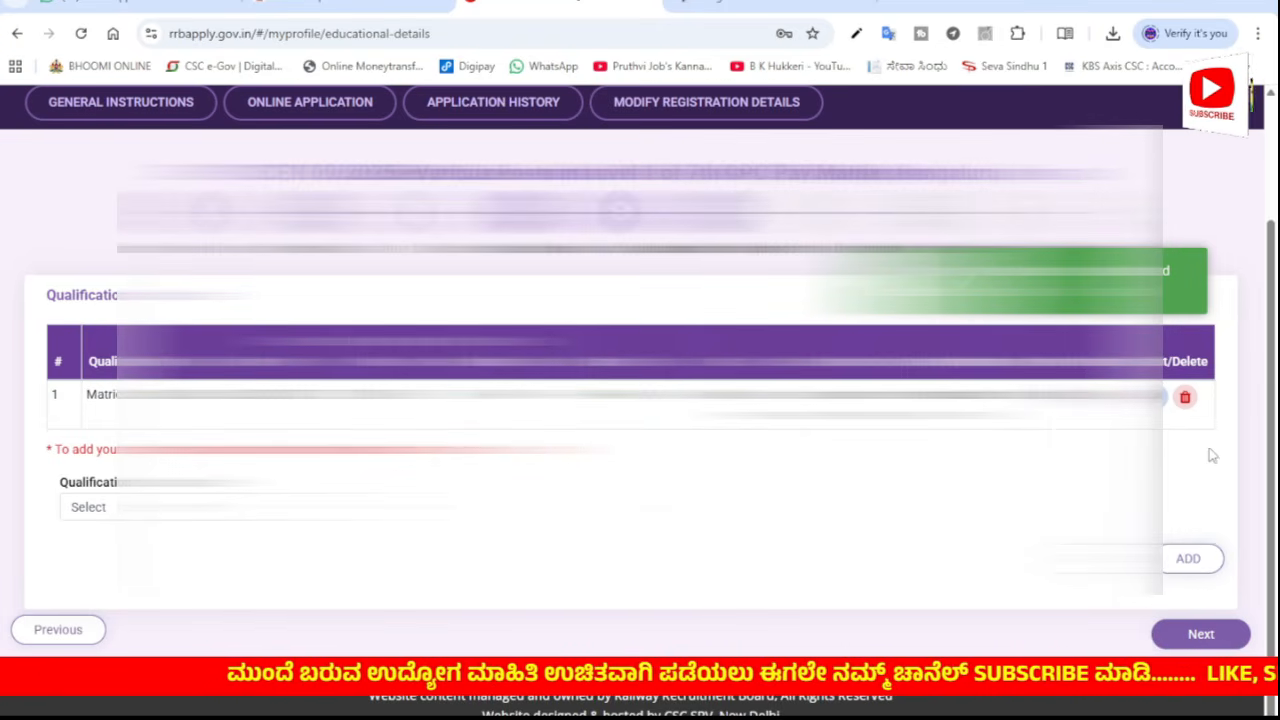
# Choose ITI as the second qualification and fill its dropdowns, including state and Belagavi district.
pyautogui.click(236, 507)
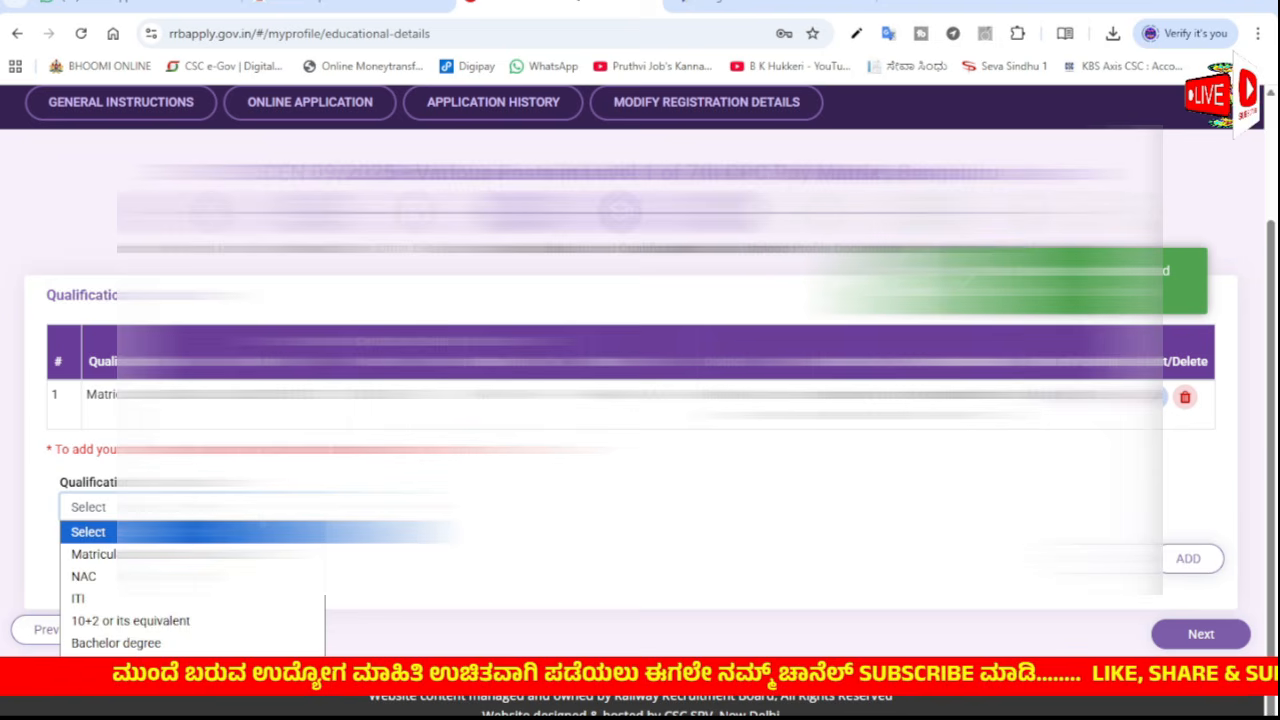
pyautogui.click(236, 598)
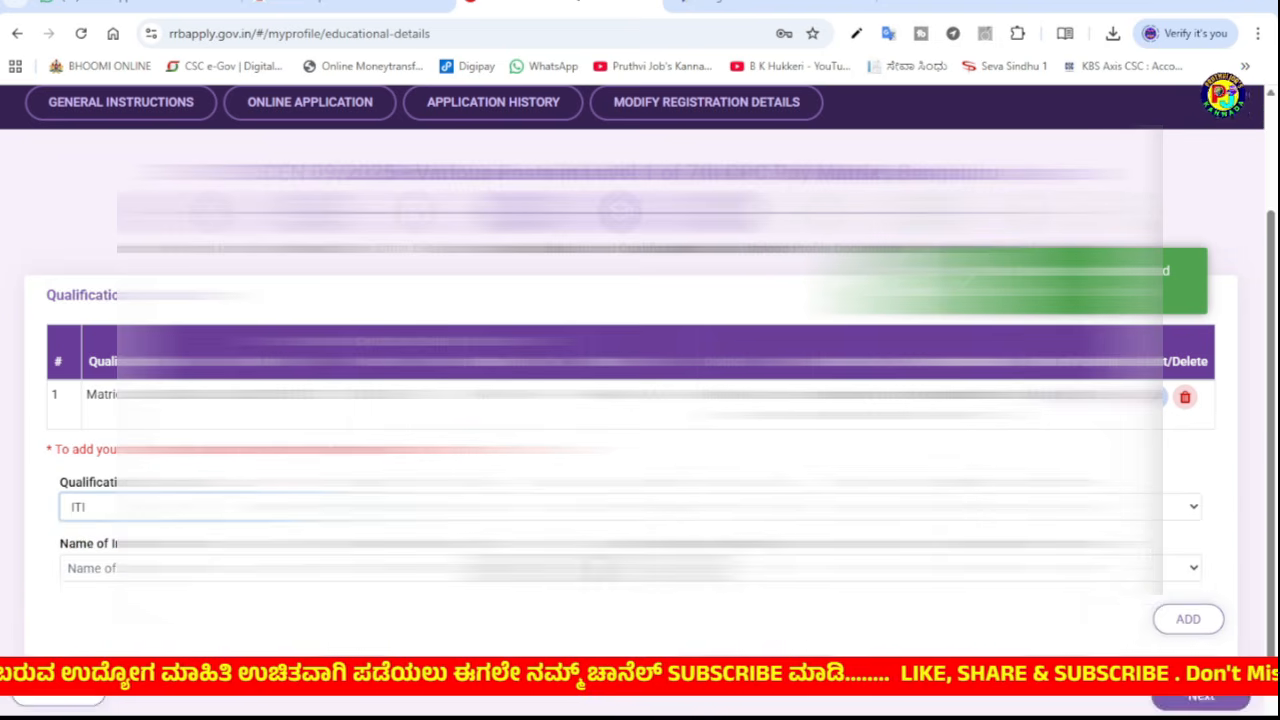
pyautogui.scroll(-1, 236, 598)
pyautogui.click(477, 446)
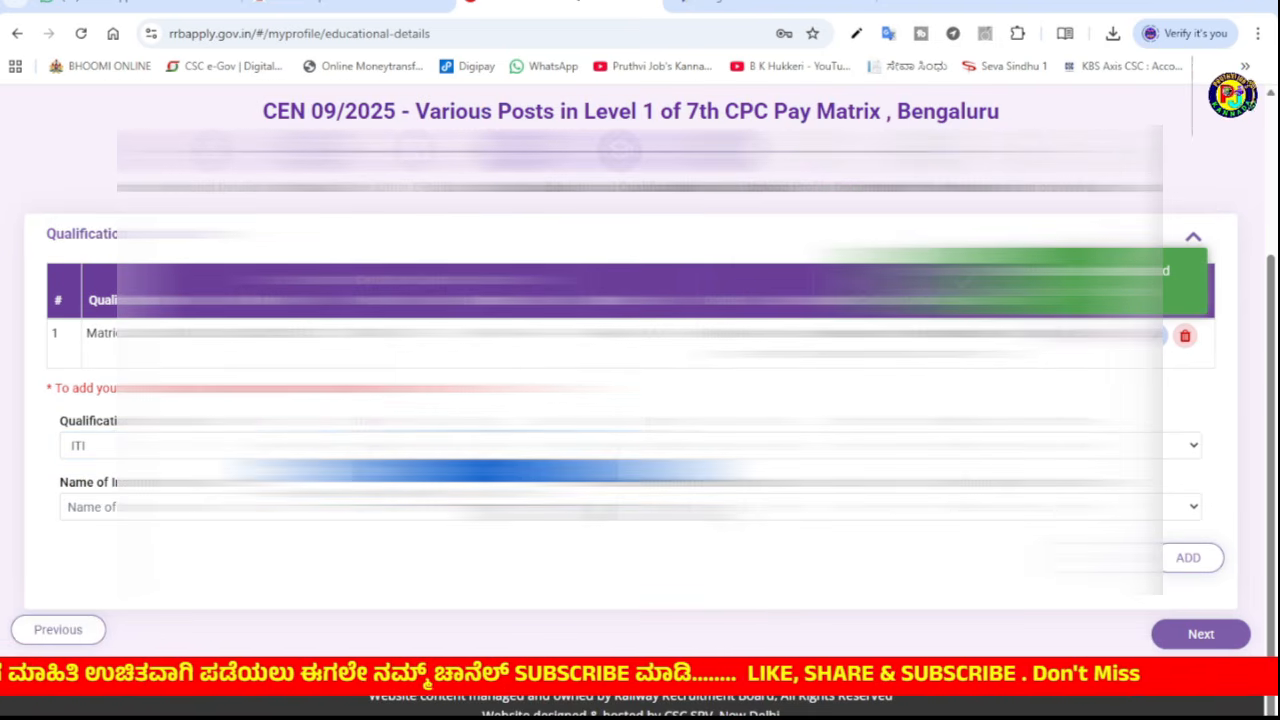
pyautogui.click(477, 494)
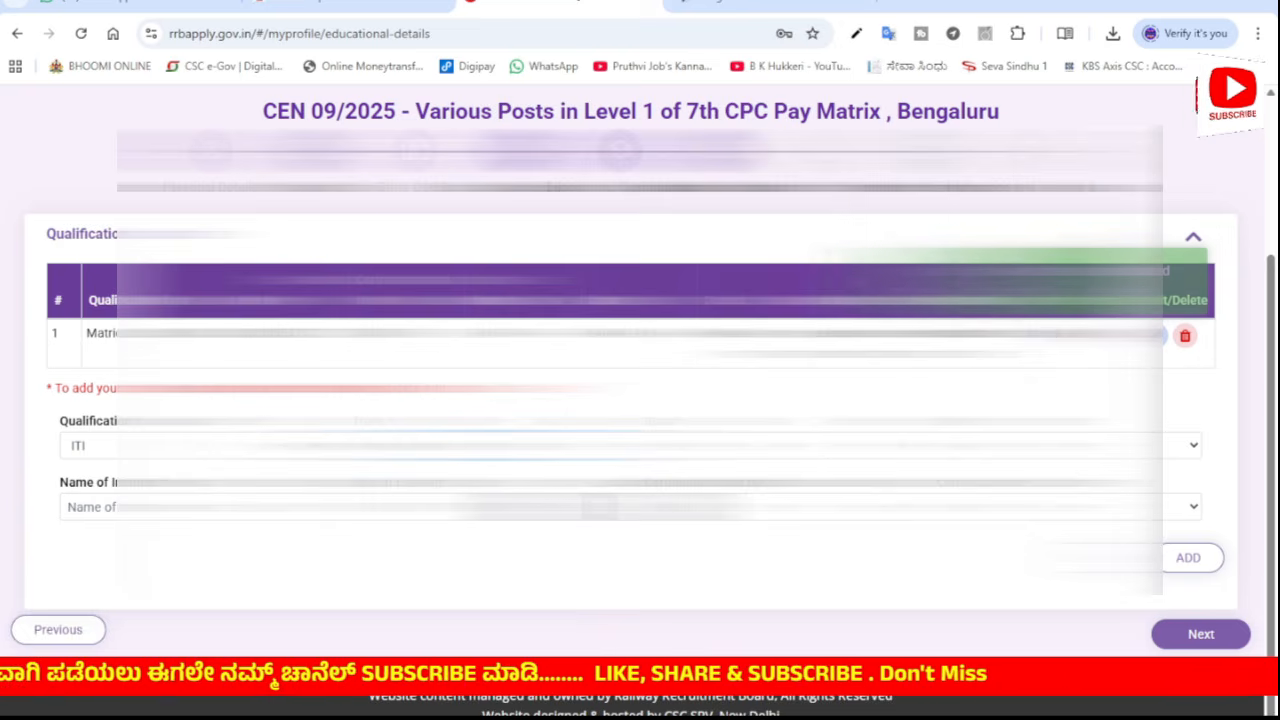
pyautogui.click(775, 446)
pyautogui.click(770, 354)
pyautogui.click(1066, 446)
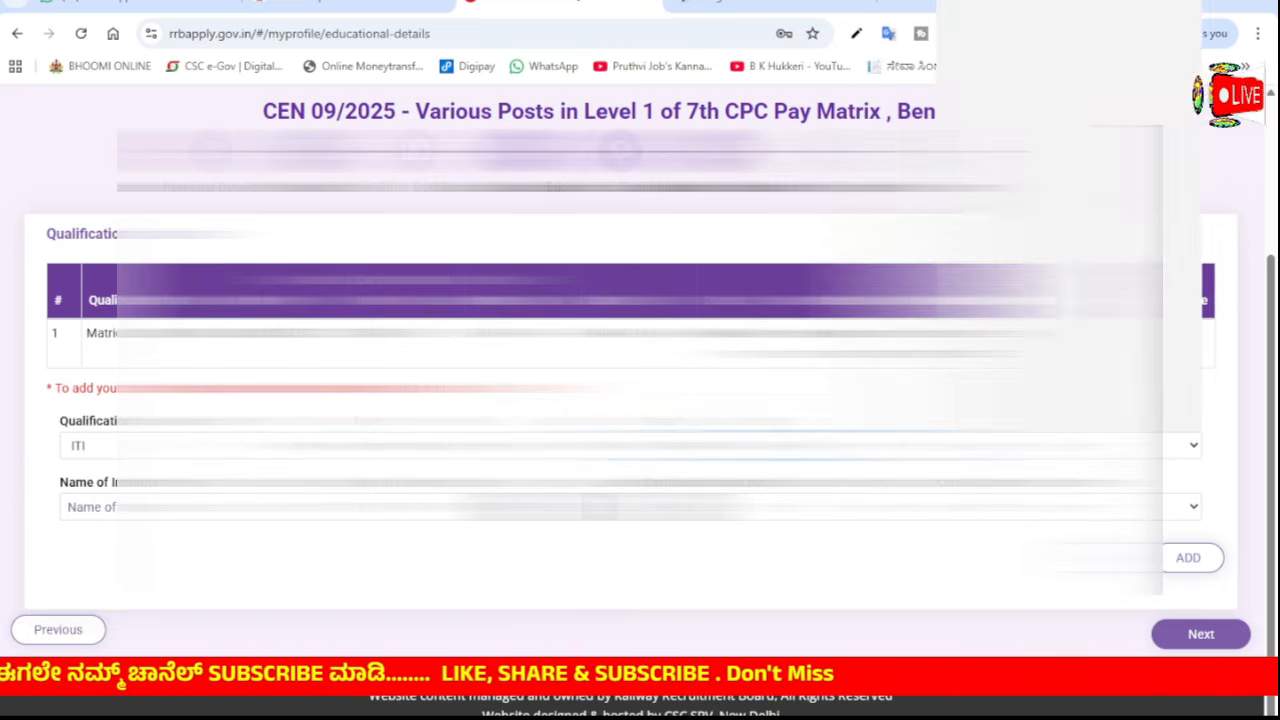
pyautogui.click(1027, 88)
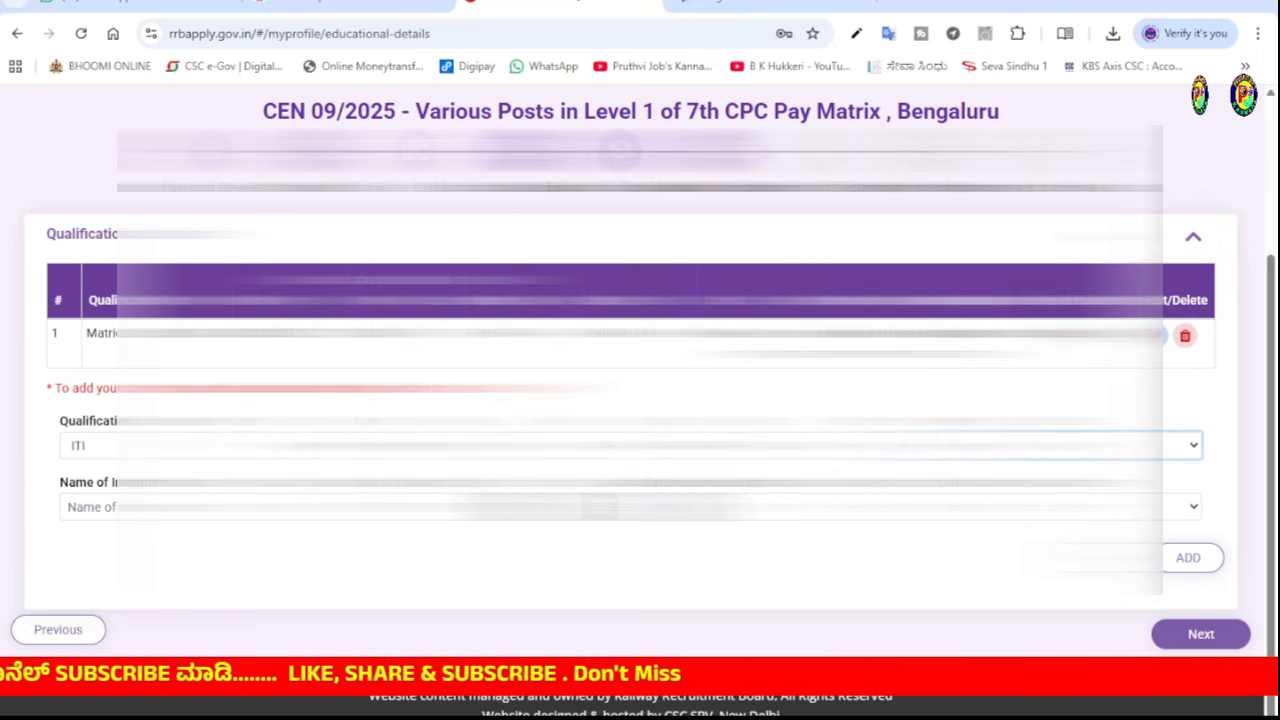
pyautogui.click(200, 507)
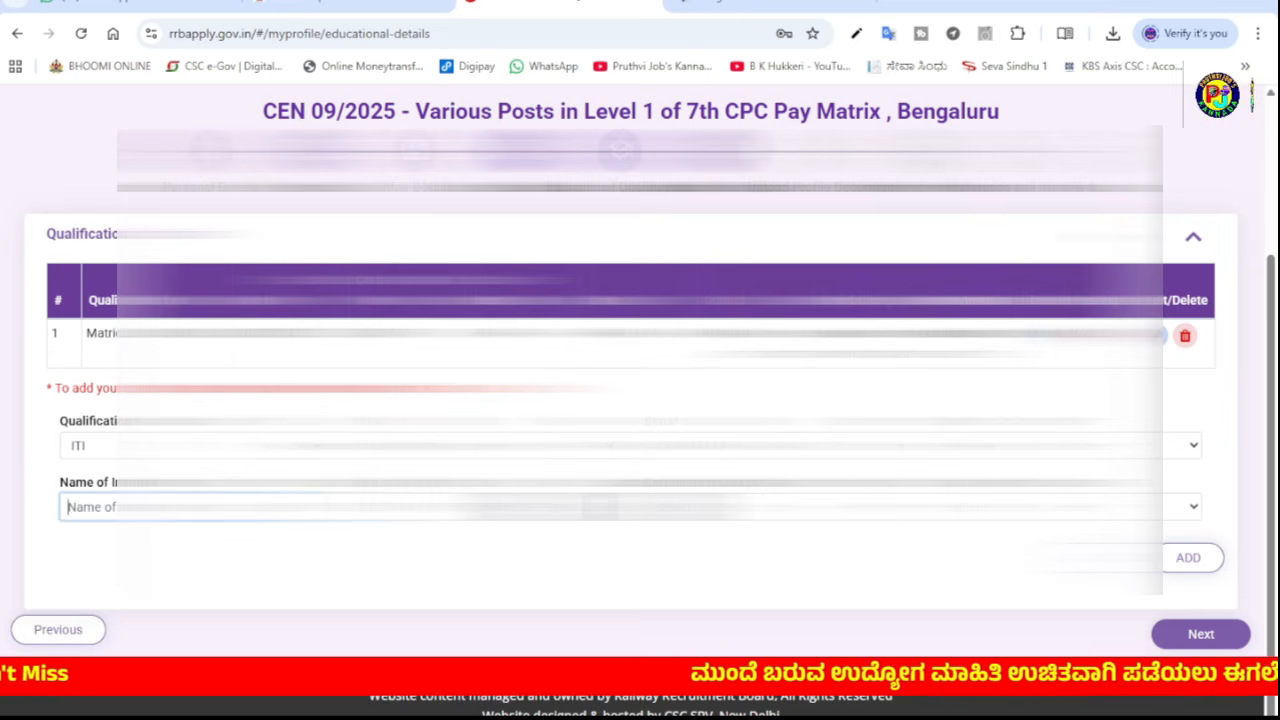
# Enter institute 'shri kana itu', choose the NCVT board and the second option, and add the ITI row.
pyautogui.write('s')
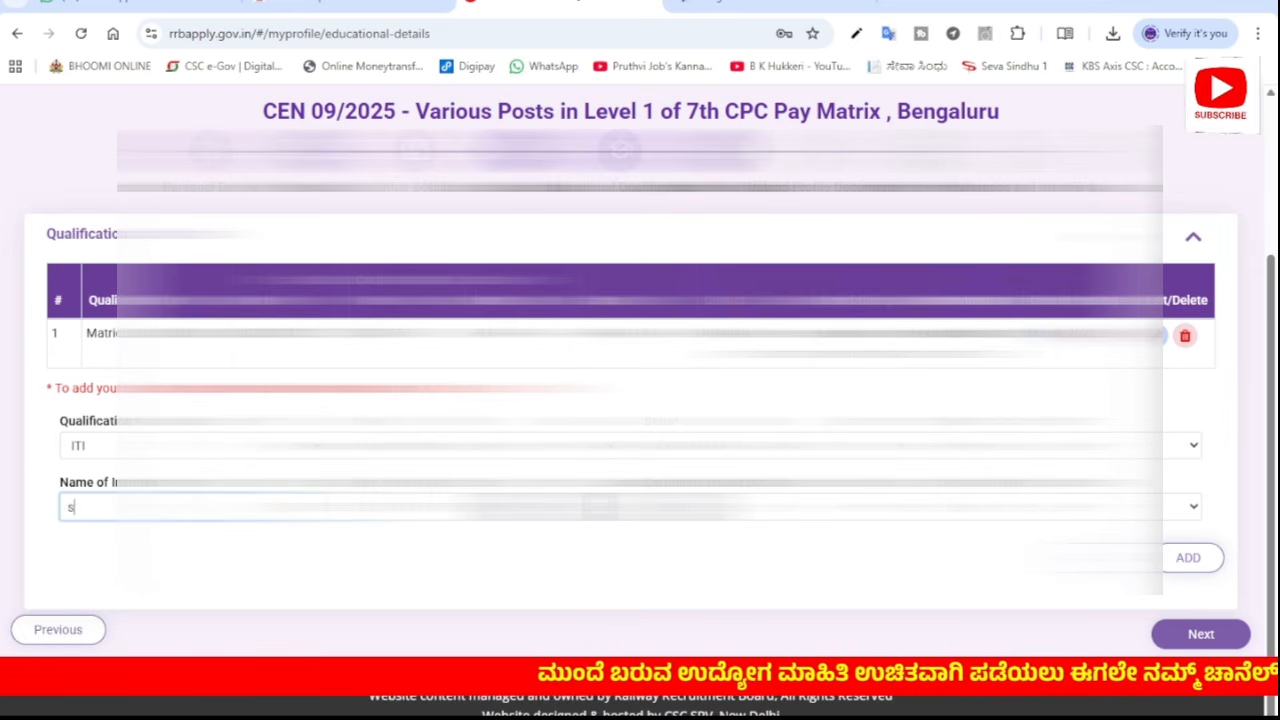
pyautogui.write('hri k')
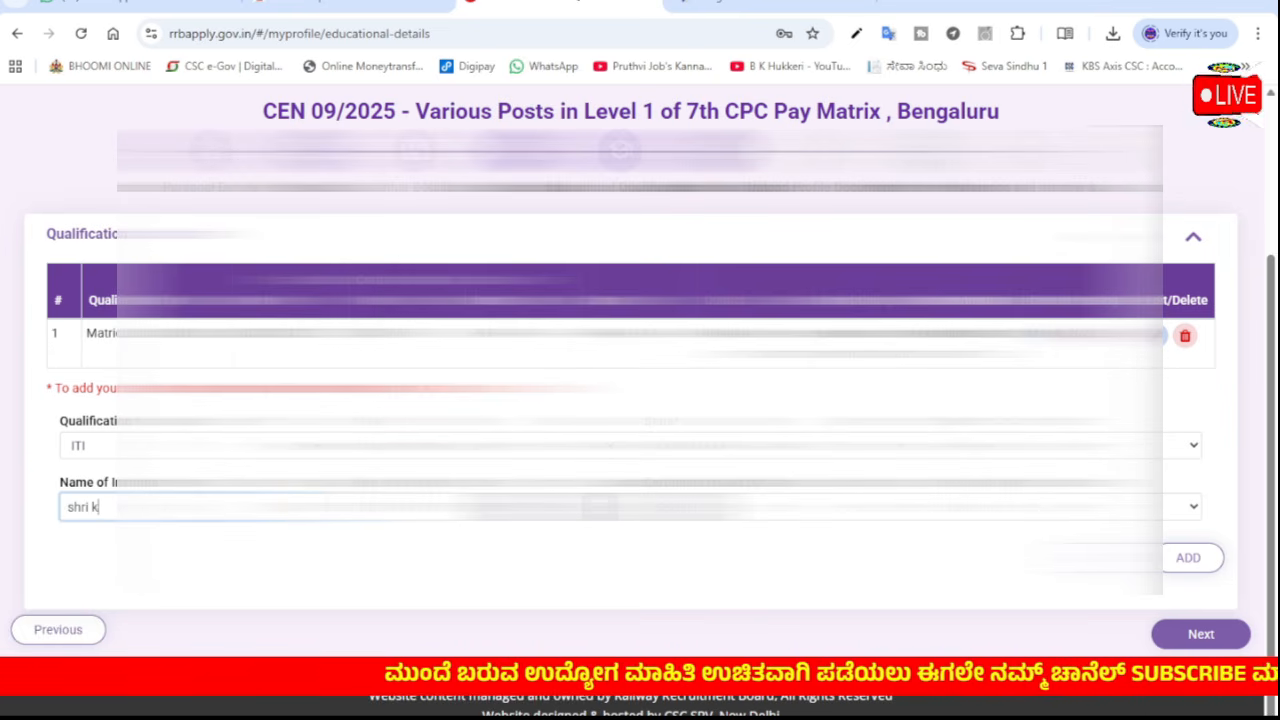
pyautogui.write('ana')
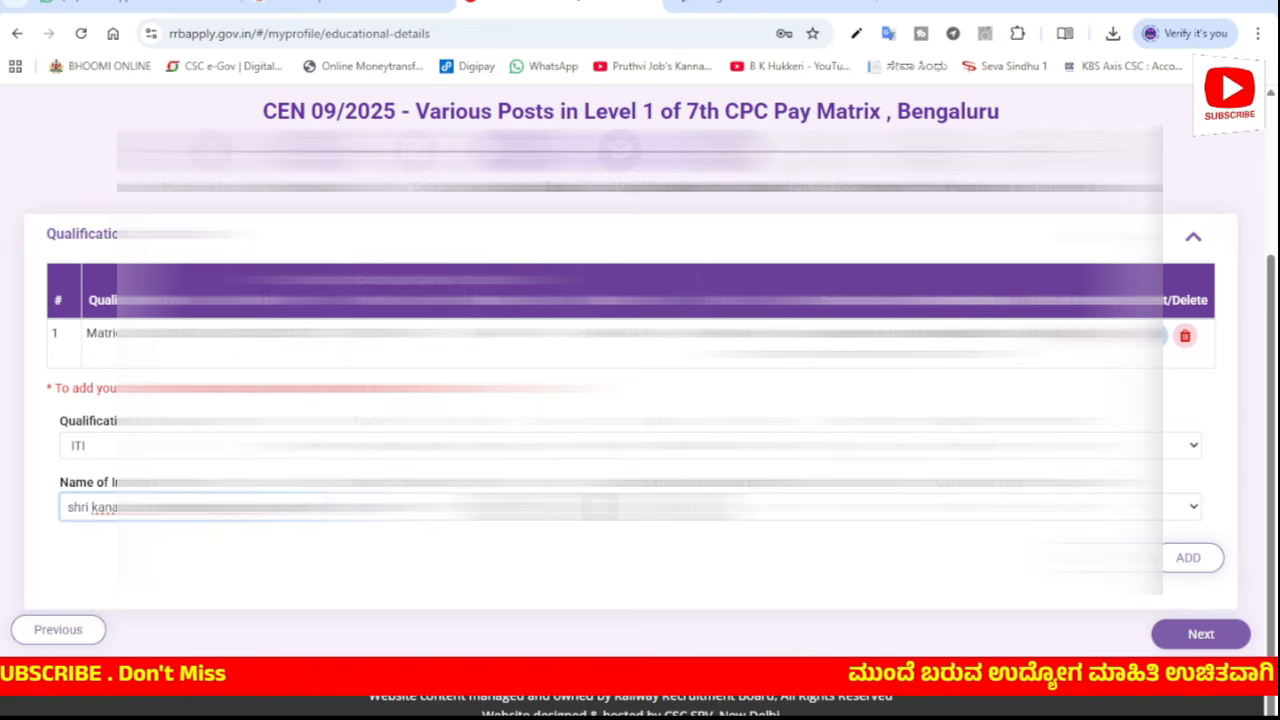
pyautogui.write('itu')
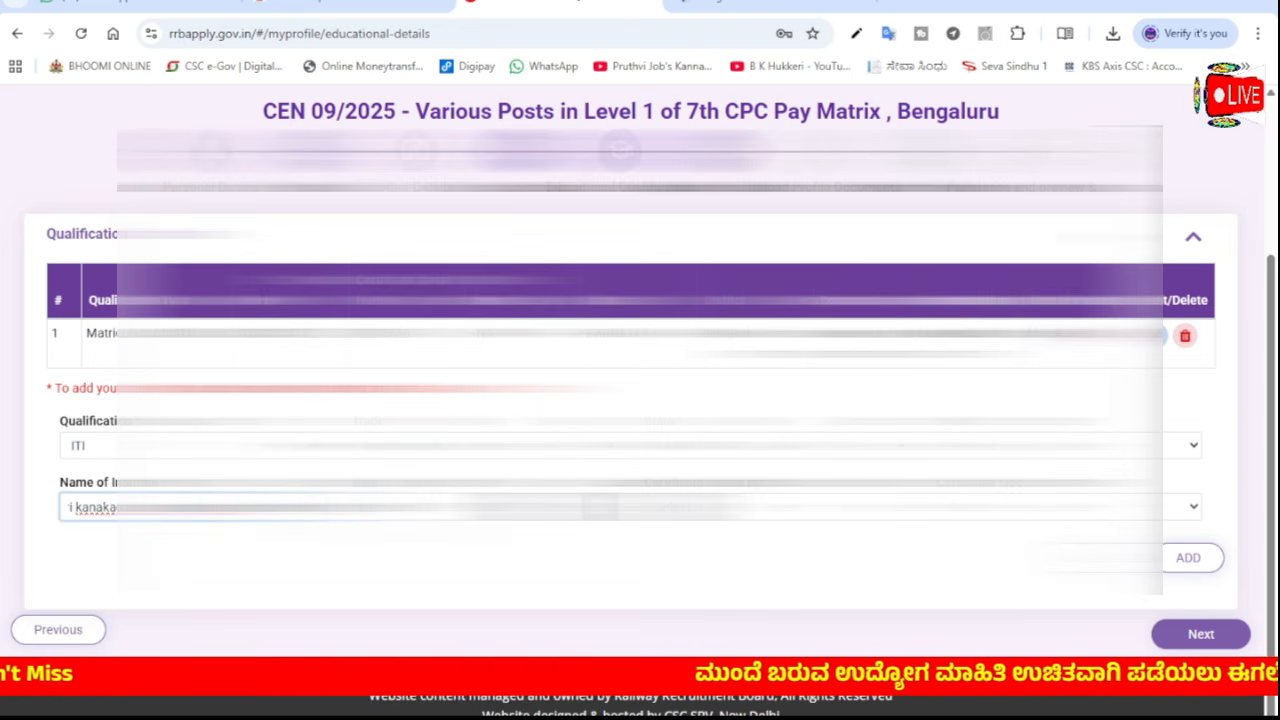
pyautogui.click(466, 507)
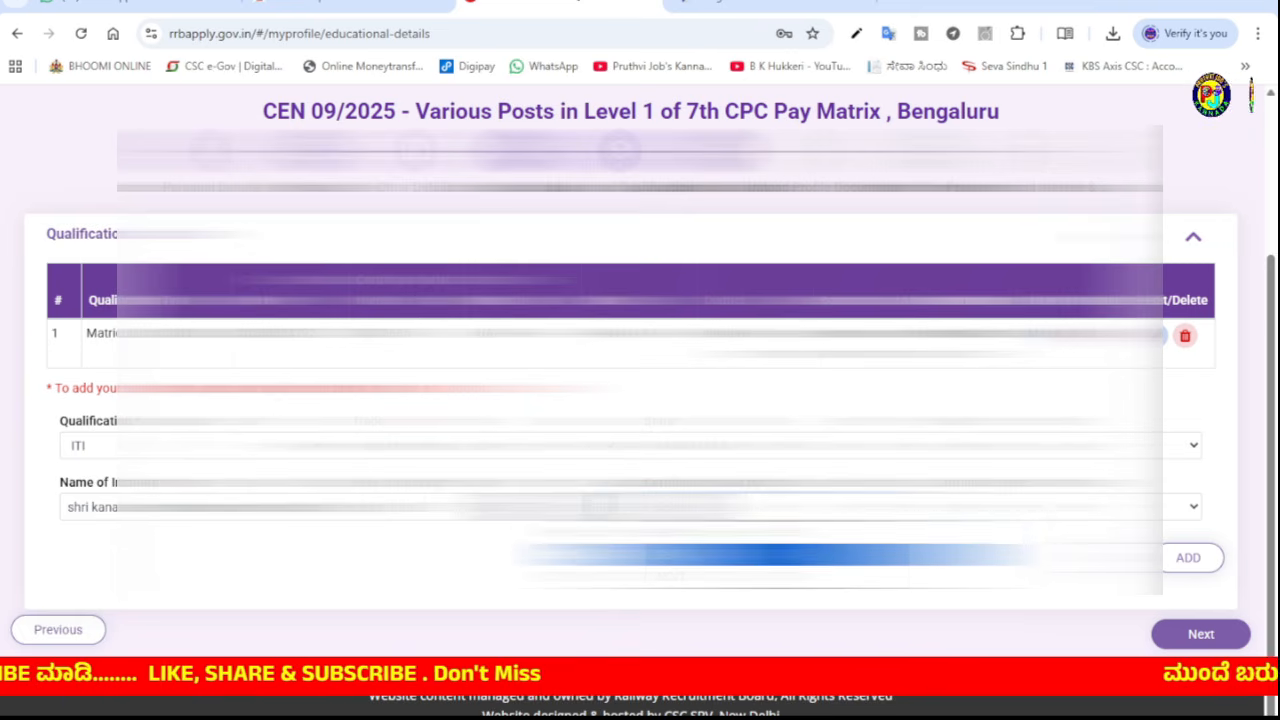
pyautogui.click(780, 556)
pyautogui.click(1064, 507)
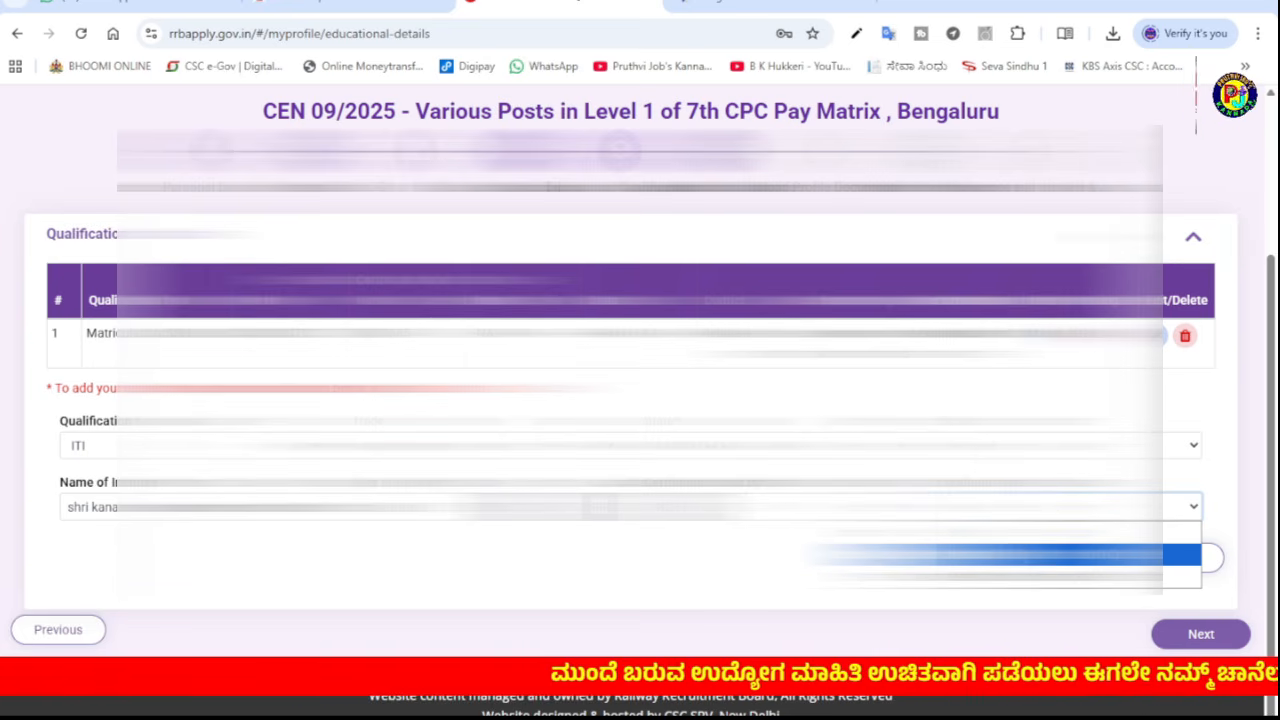
pyautogui.click(1060, 555)
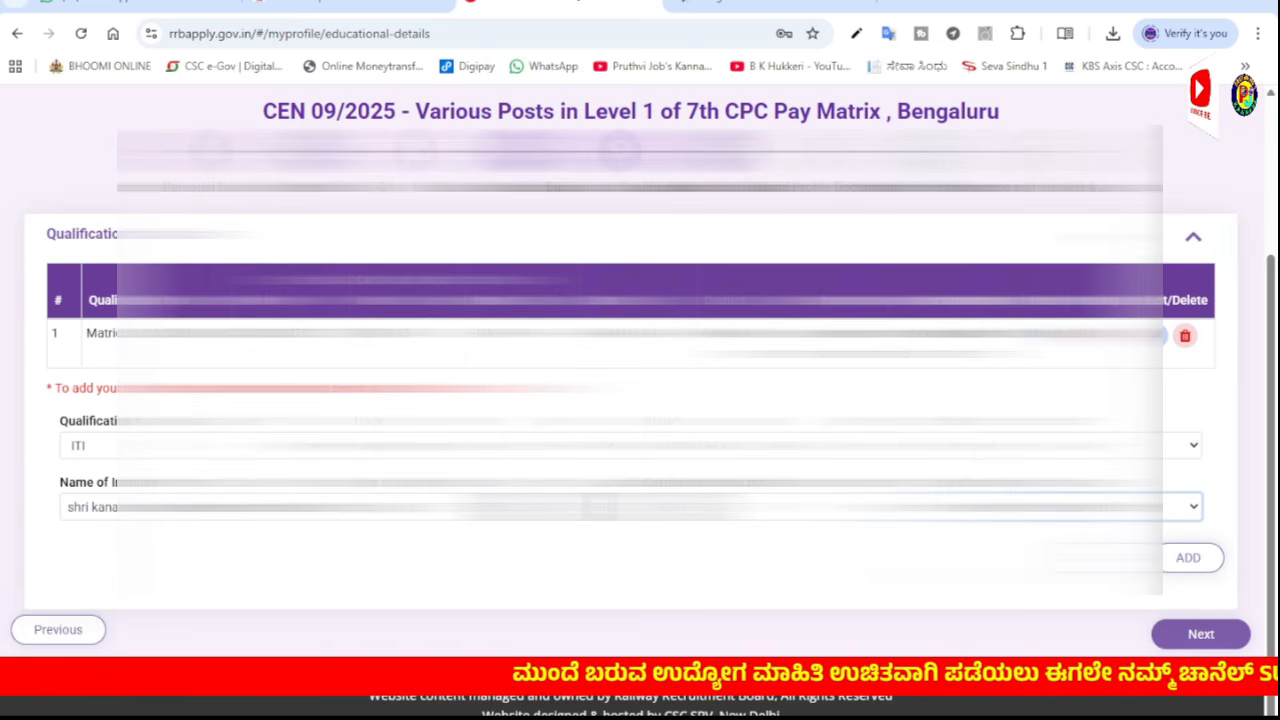
pyautogui.click(1188, 557)
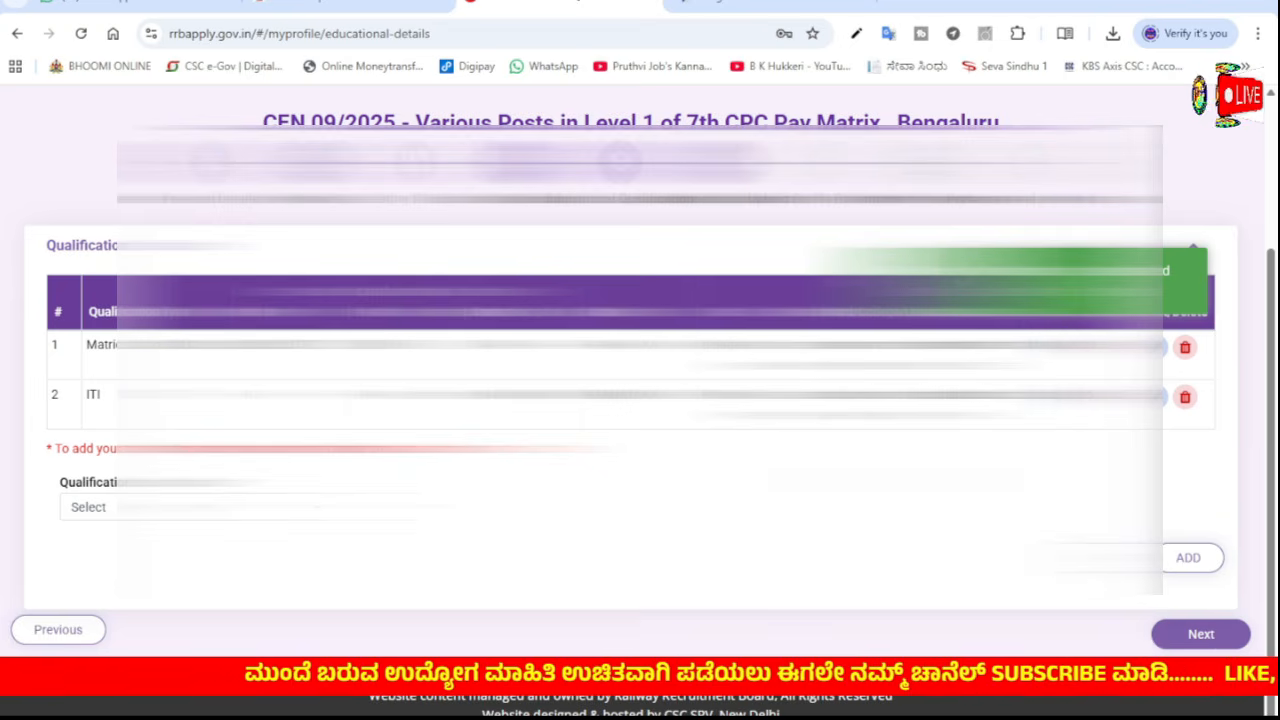
# Dismiss the qualification list and proceed to the document upload step.
pyautogui.click(200, 507)
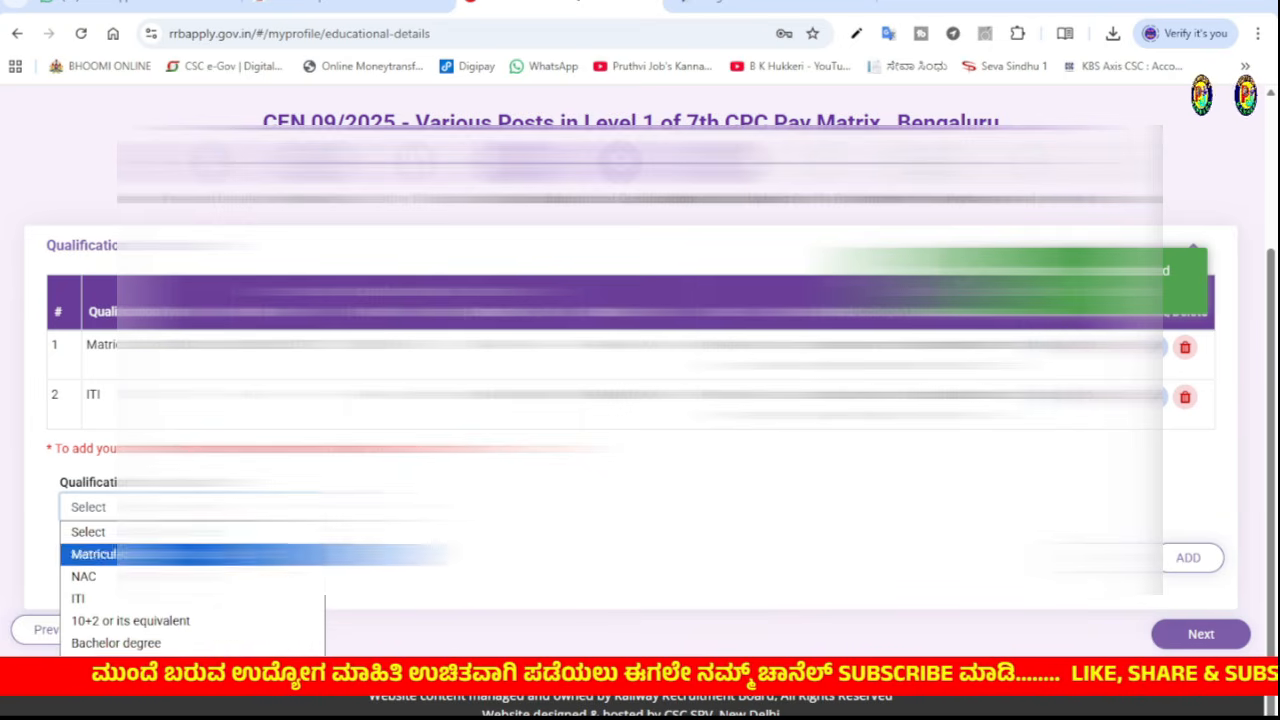
pyautogui.click(586, 596)
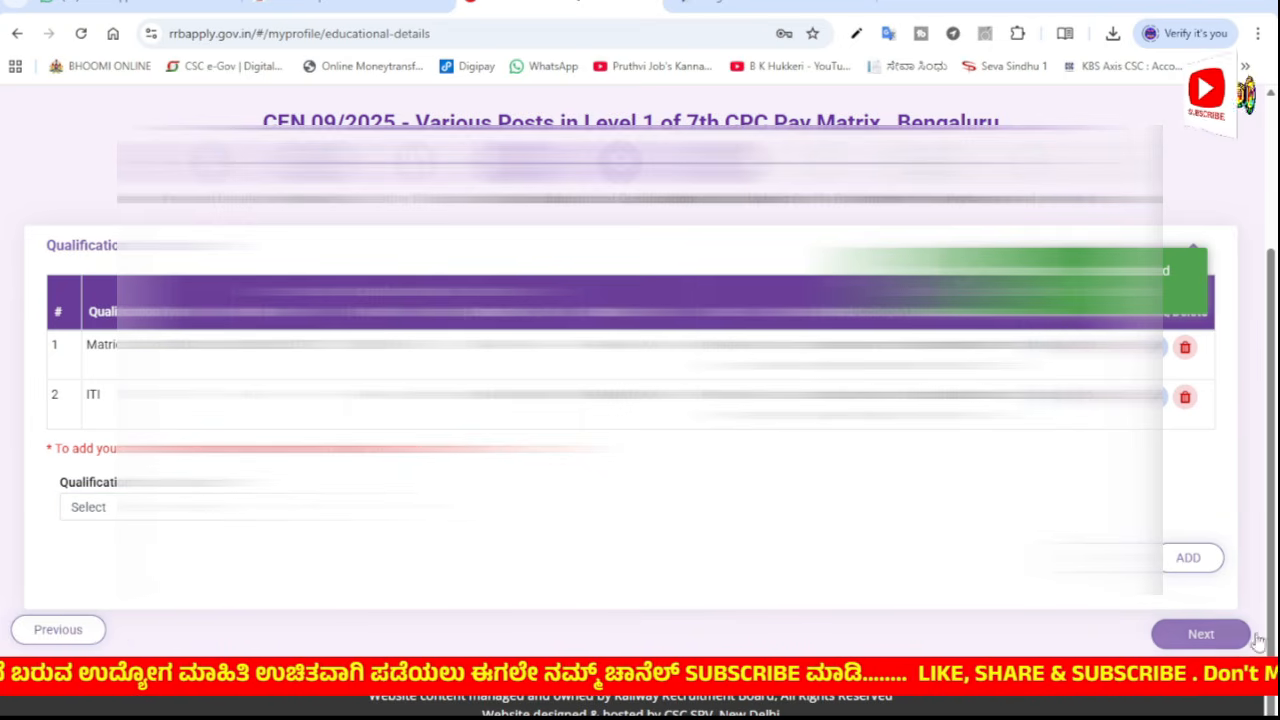
pyautogui.click(1200, 634)
pyautogui.scroll(-3, 640, 395)
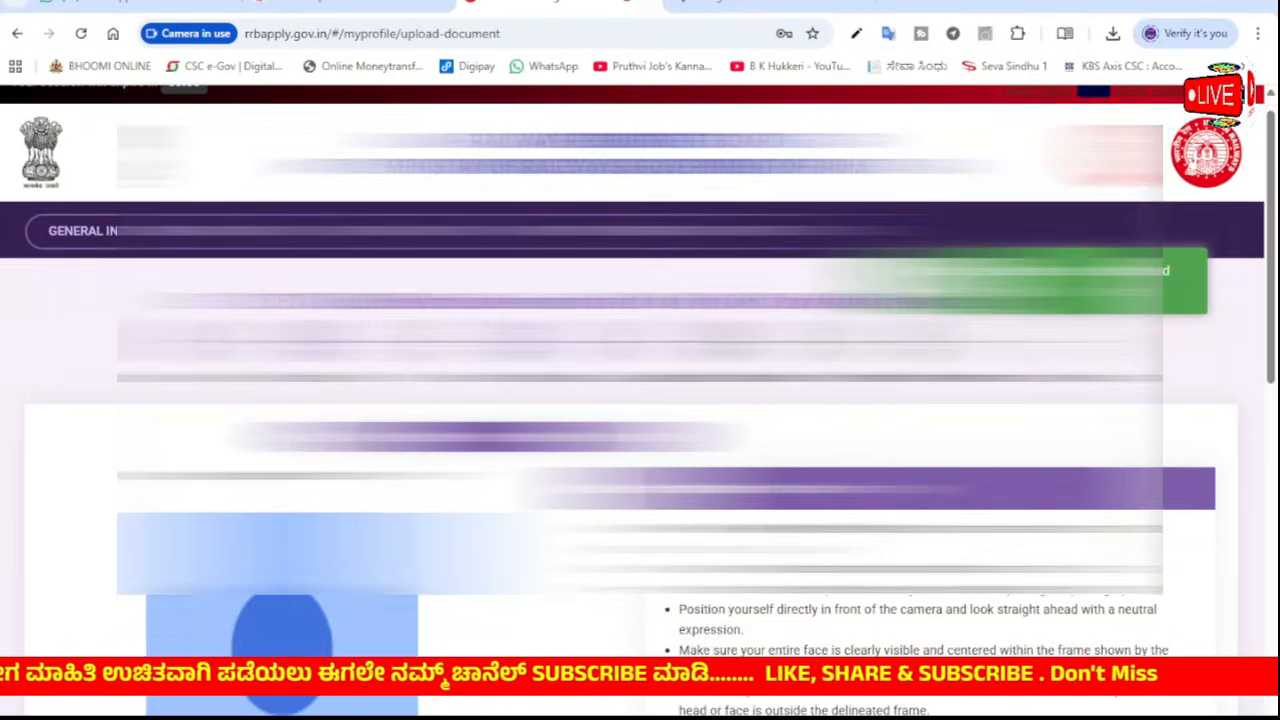
pyautogui.scroll(-3, 700, 450)
pyautogui.scroll(2, 700, 450)
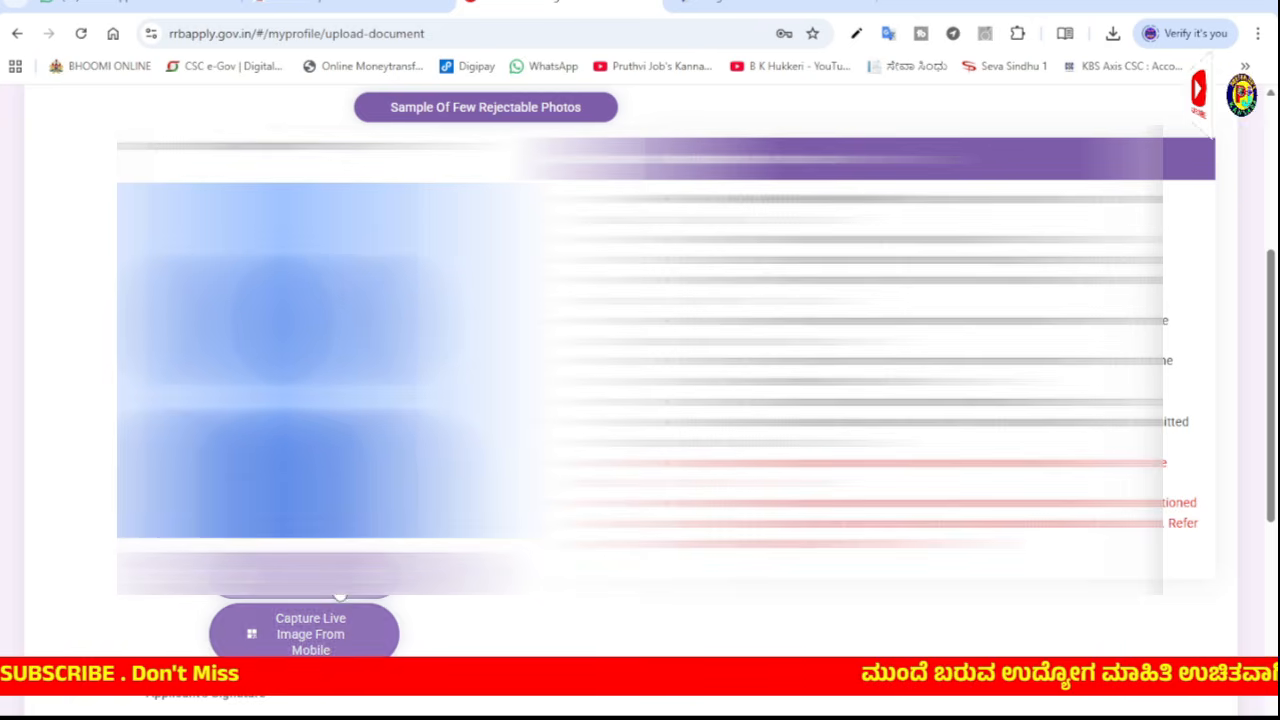
# Capture a live applicant photo for the colour passport photograph section.
pyautogui.click(304, 576)
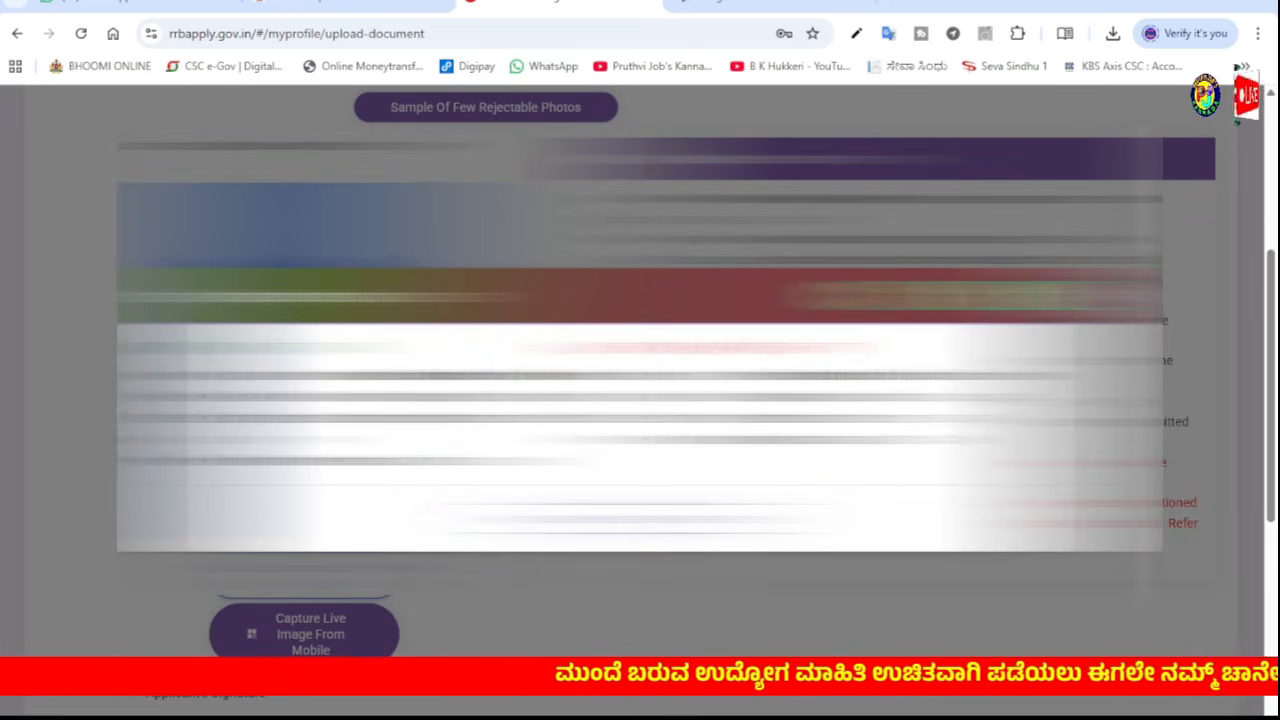
pyautogui.click(638, 518)
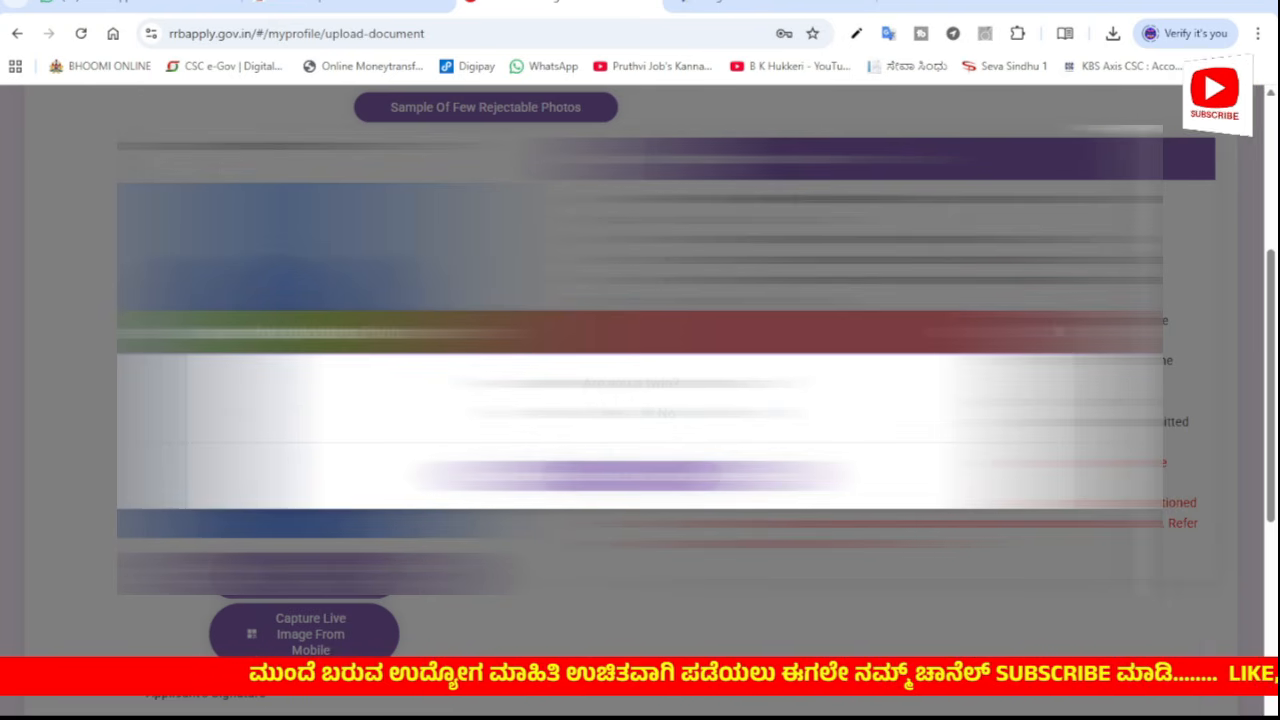
pyautogui.click(631, 476)
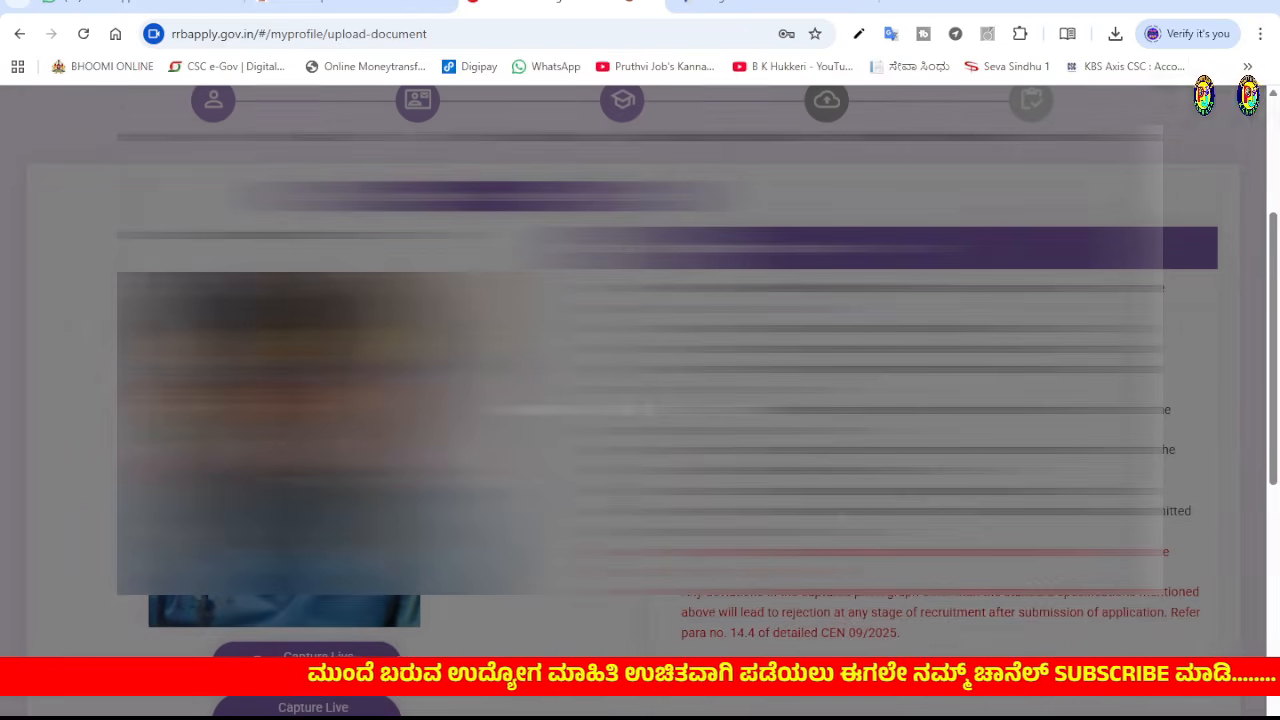
pyautogui.scroll(-5, 640, 380)
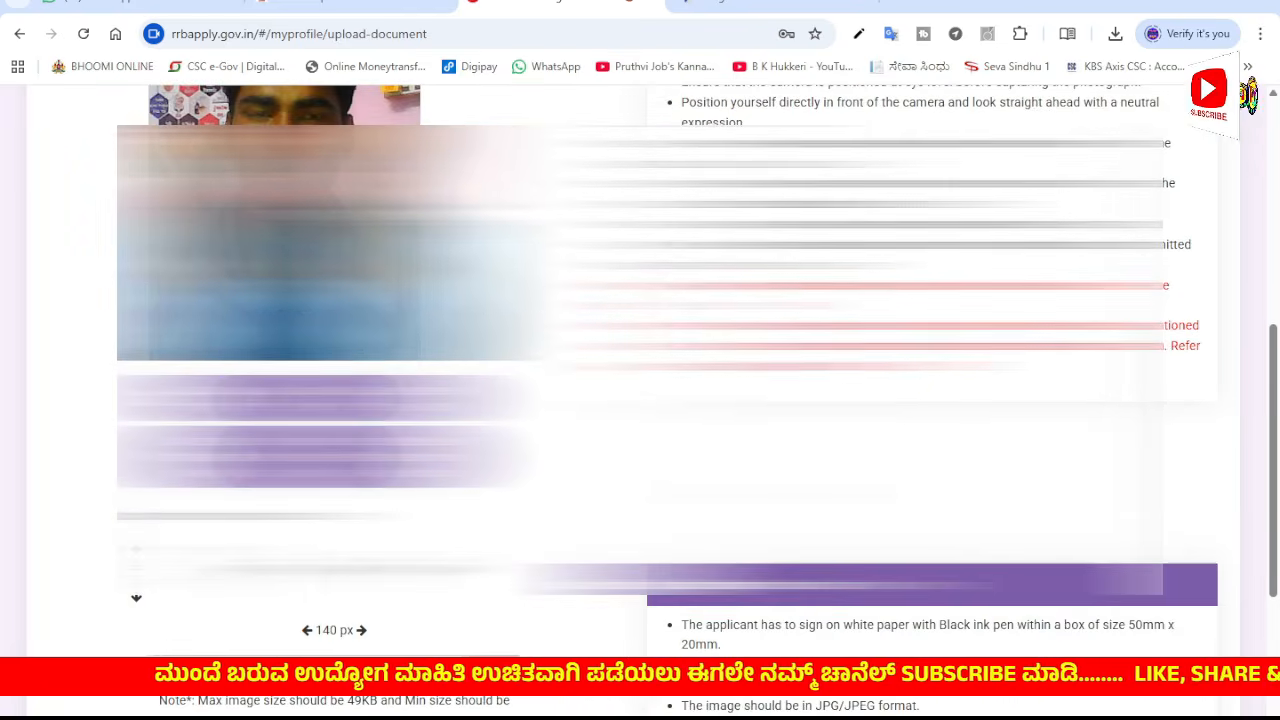
pyautogui.scroll(-2, 549, 601)
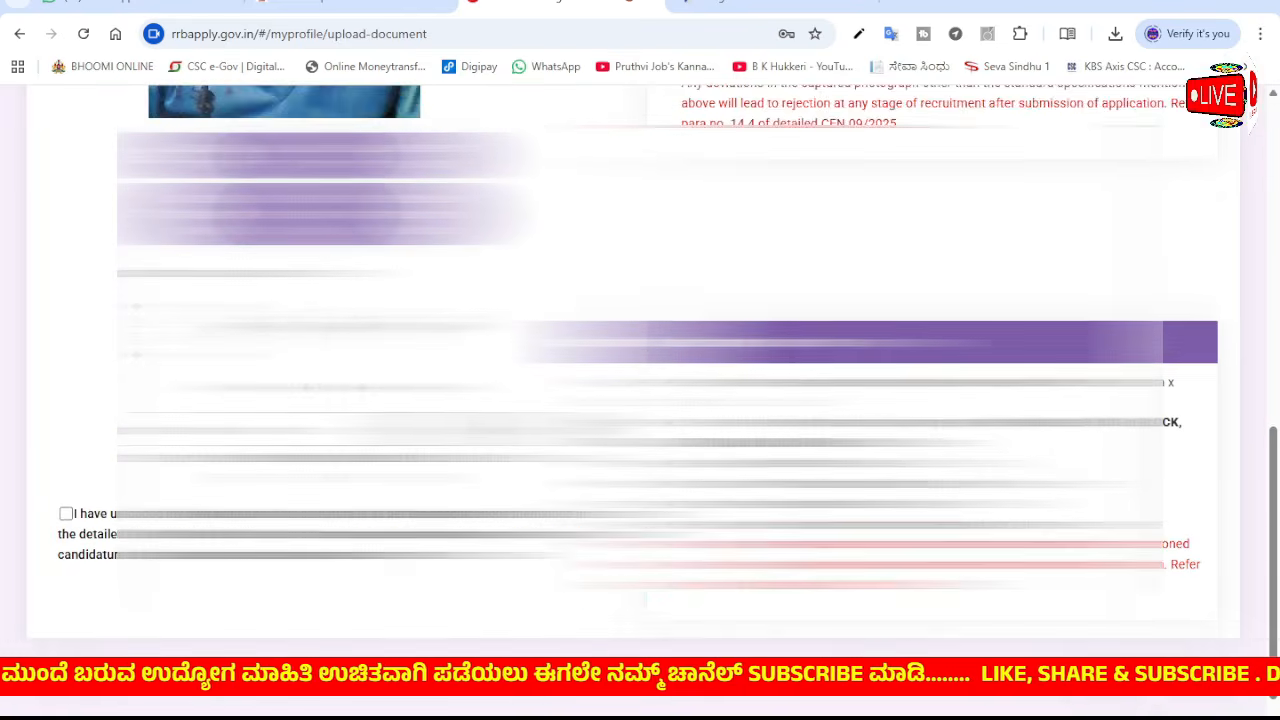
pyautogui.scroll(3, 549, 601)
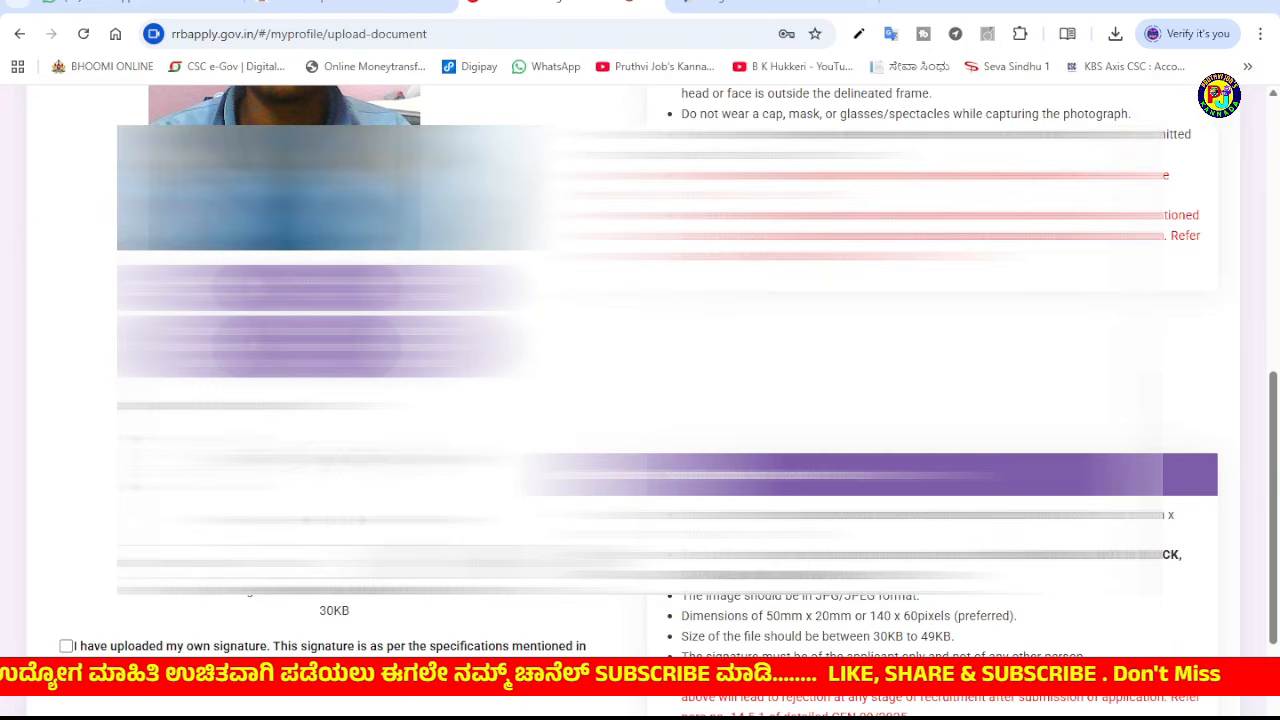
pyautogui.scroll(4, 640, 380)
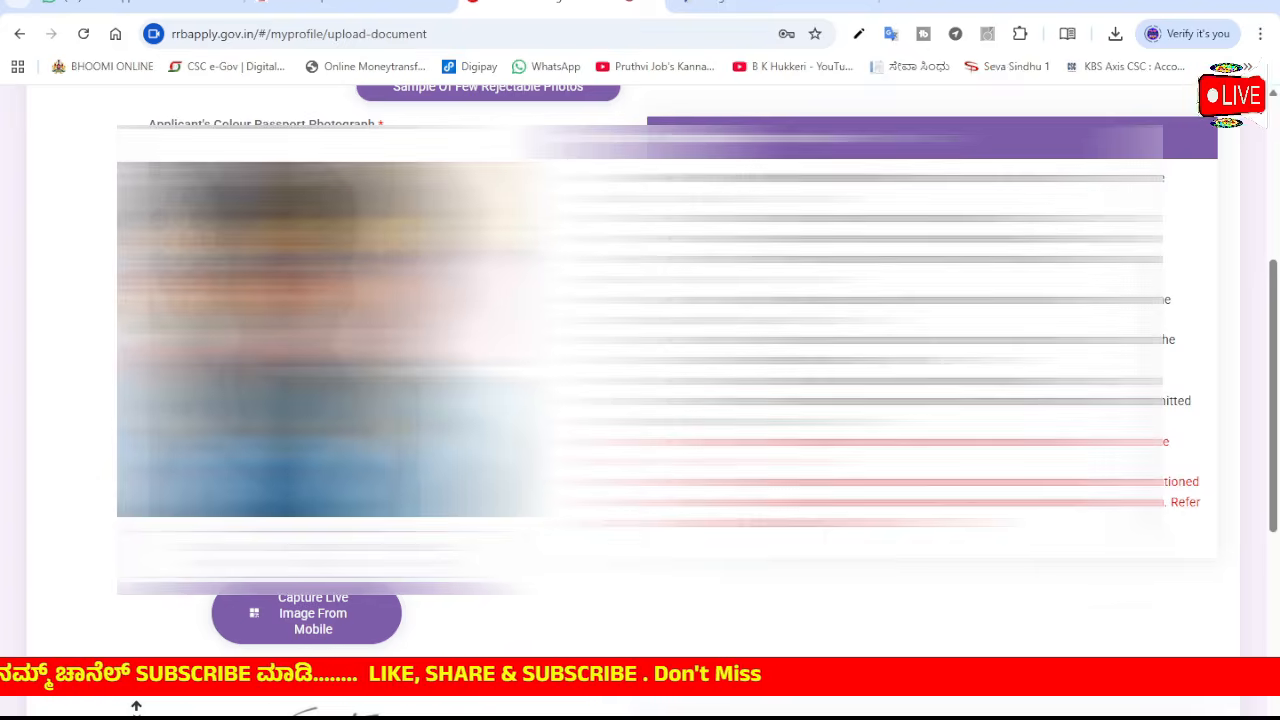
# Retake the live applicant photograph through the capture instruction dialogs.
pyautogui.click(306, 556)
pyautogui.click(636, 518)
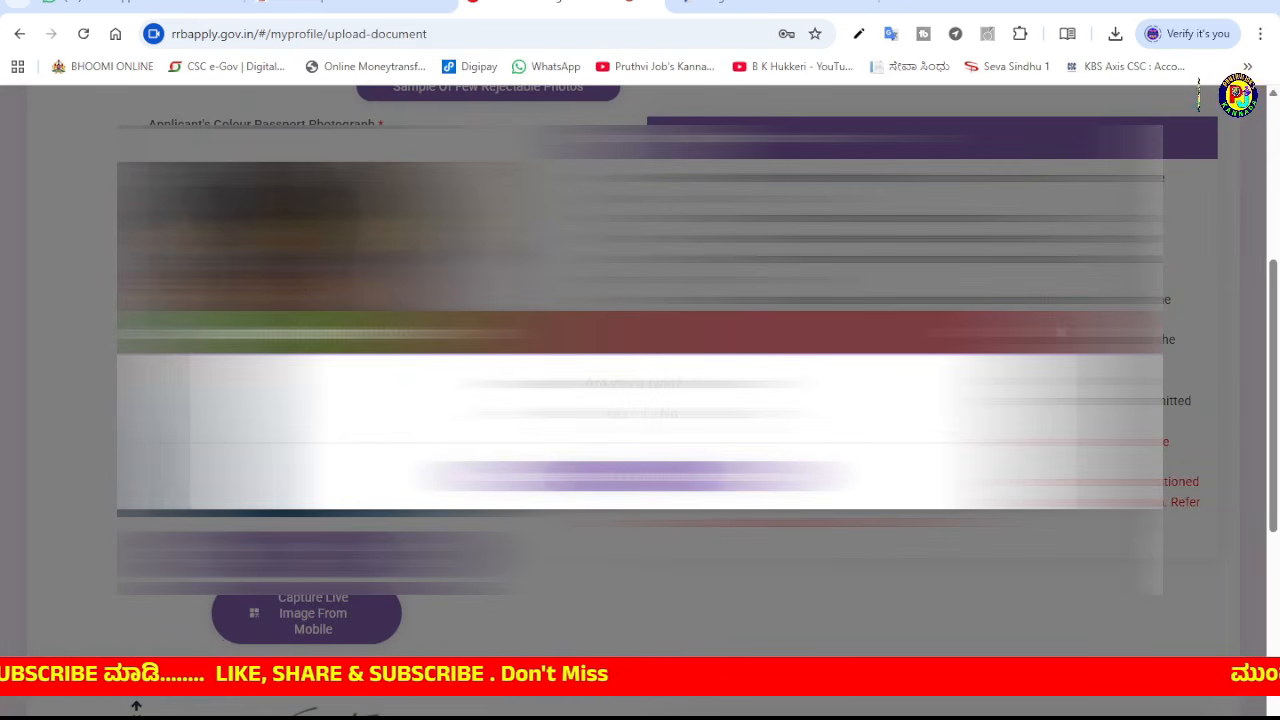
pyautogui.click(636, 476)
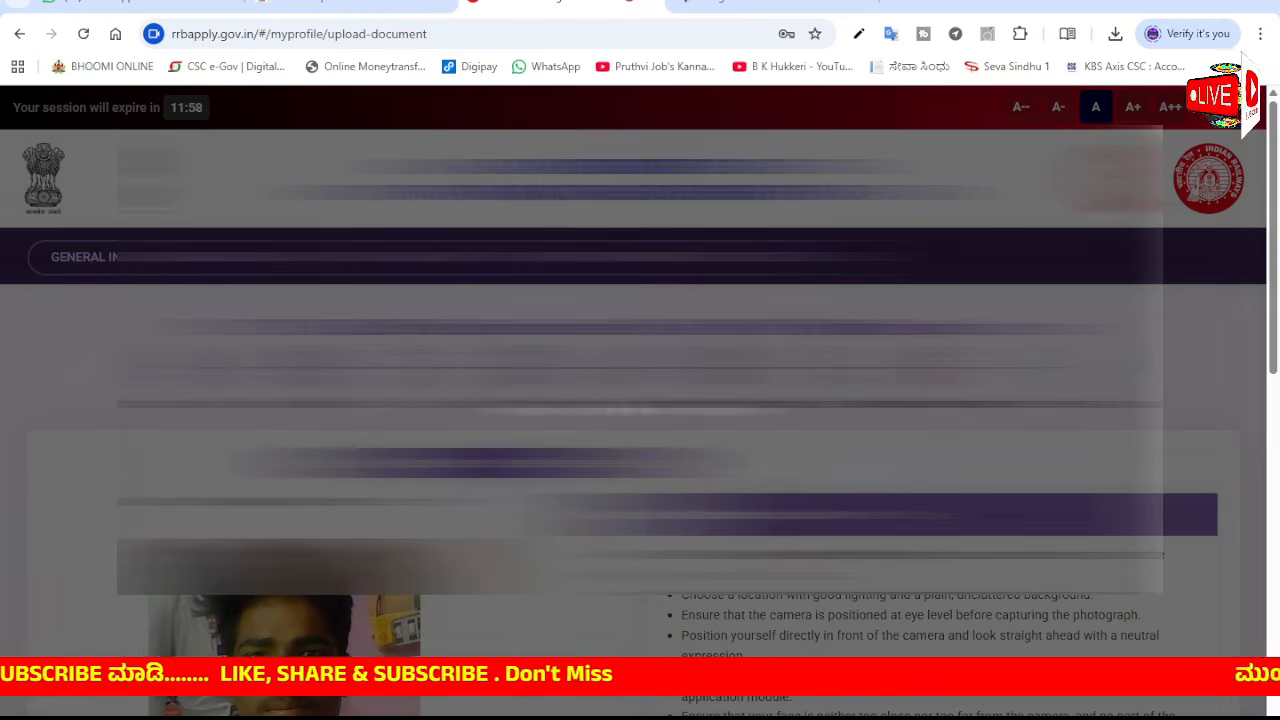
pyautogui.scroll(-2, 640, 400)
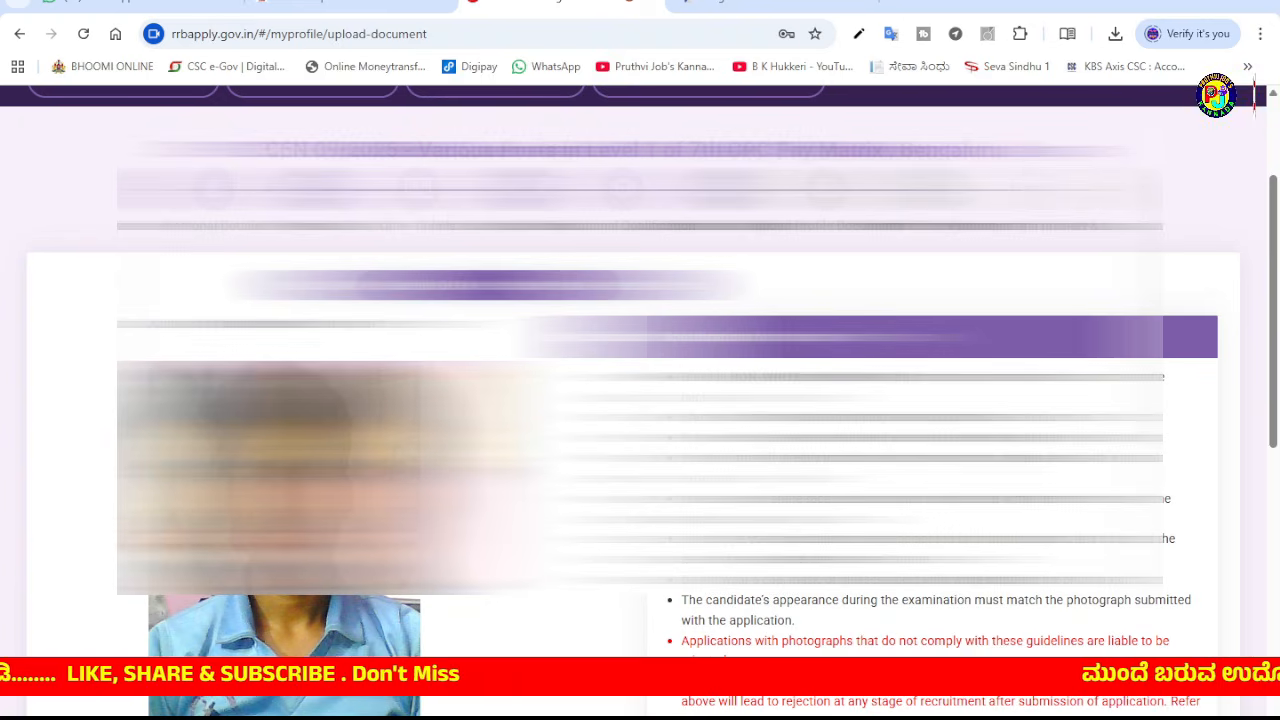
pyautogui.scroll(-5, 640, 400)
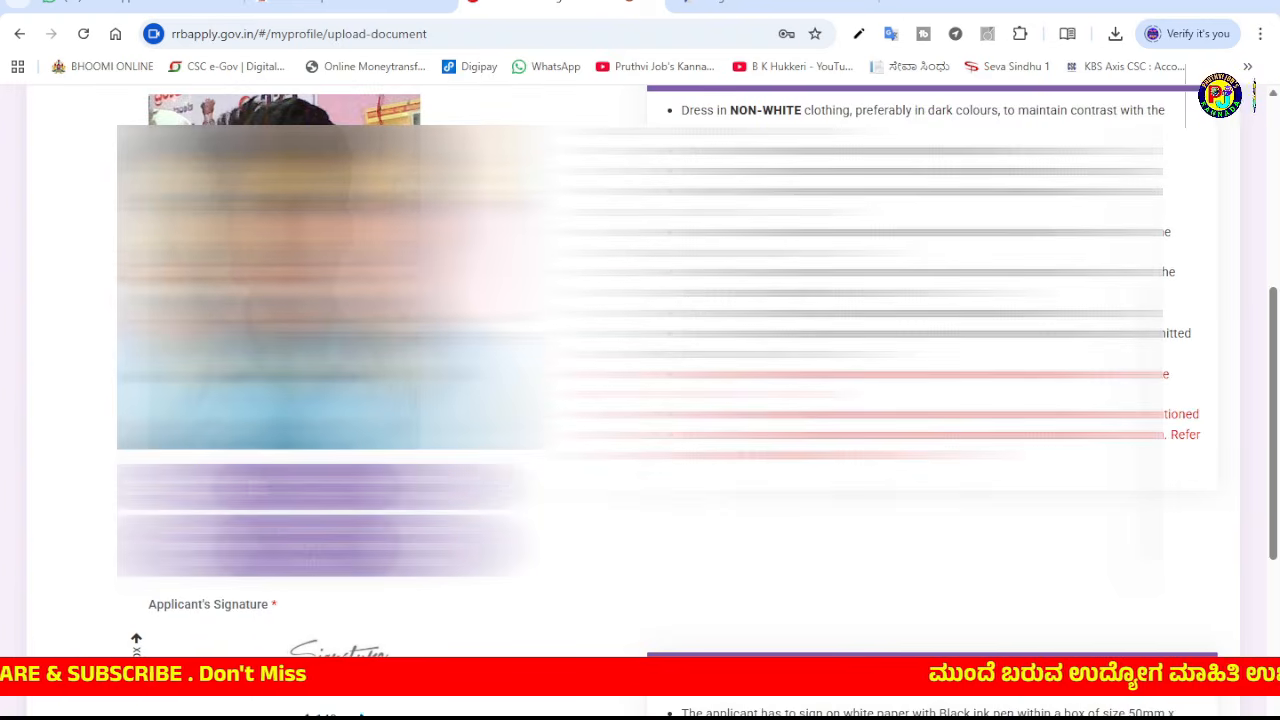
pyautogui.scroll(-3, 640, 400)
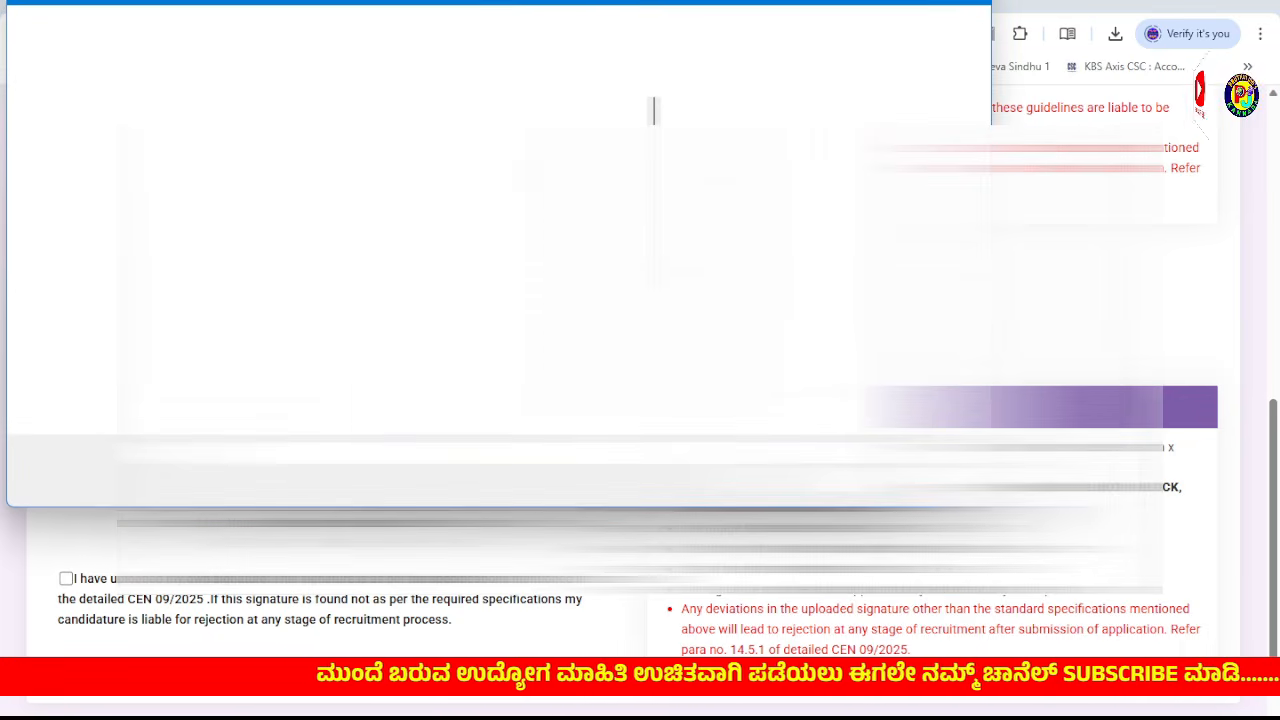
# Save the document page with the uploaded signature and its declaration ticked.
pyautogui.scroll(-5, 90, 266)
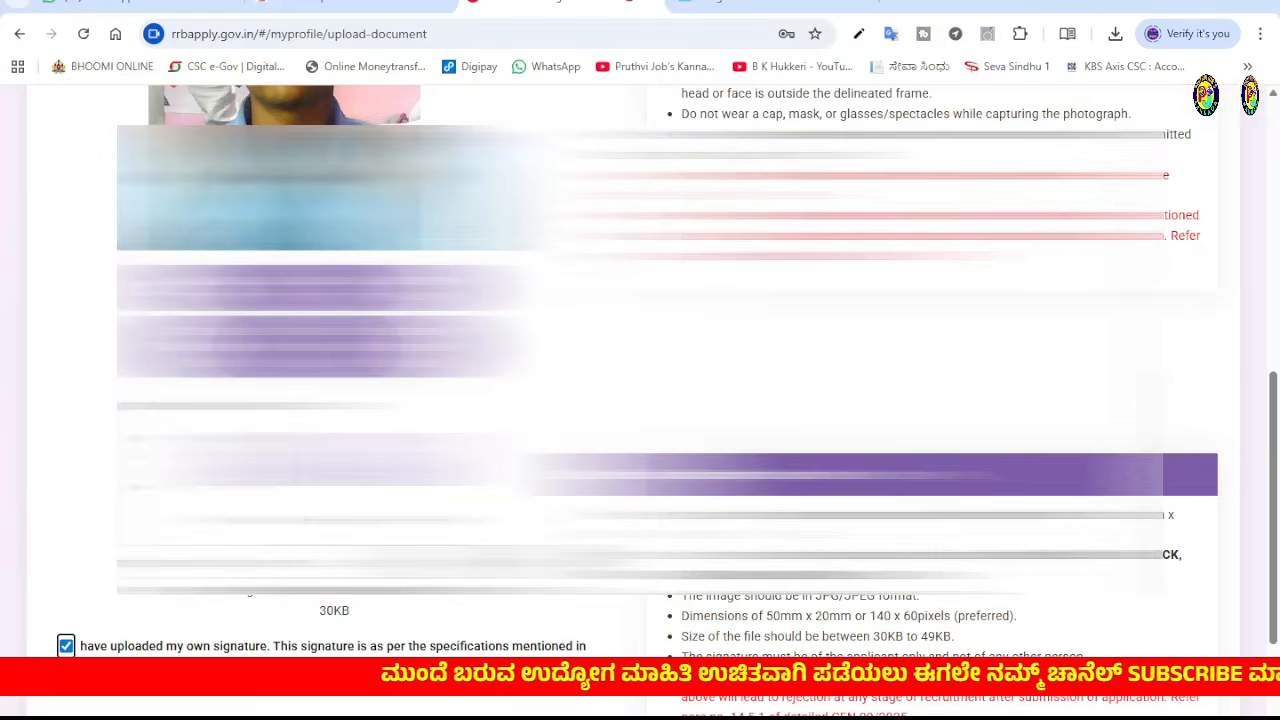
pyautogui.scroll(5, 640, 360)
pyautogui.scroll(-5, 640, 360)
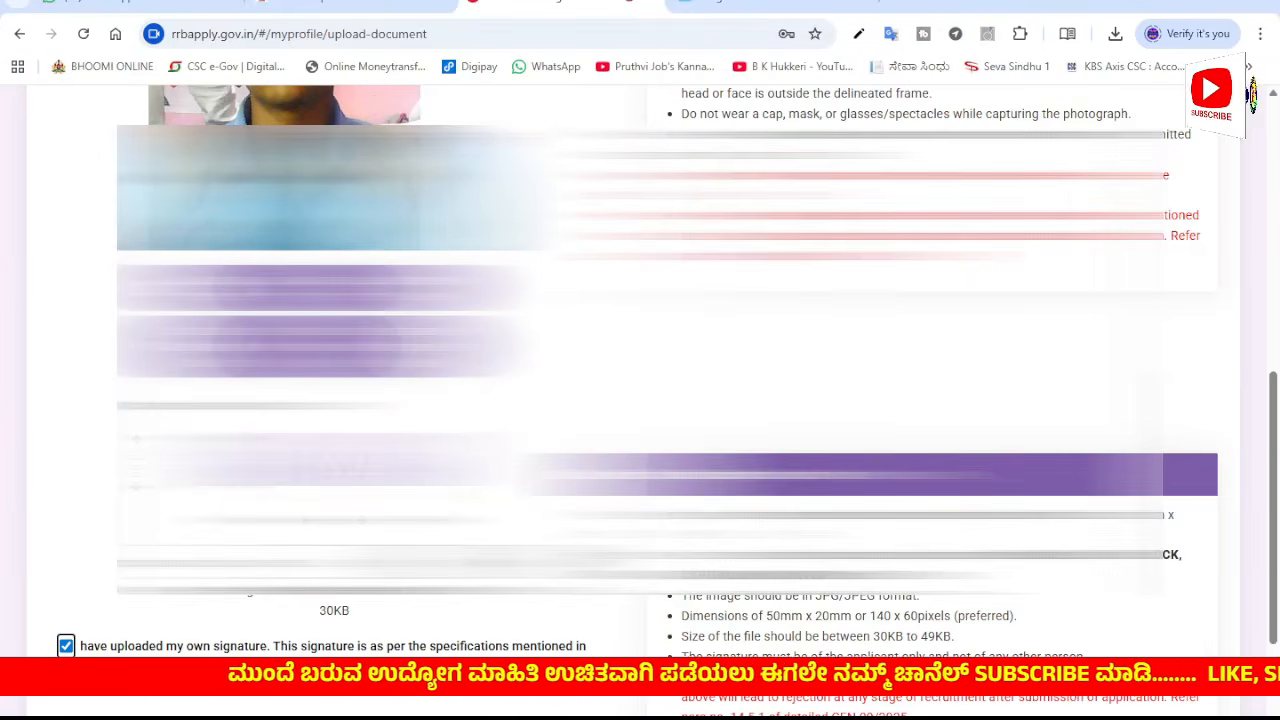
pyautogui.scroll(-3, 1252, 97)
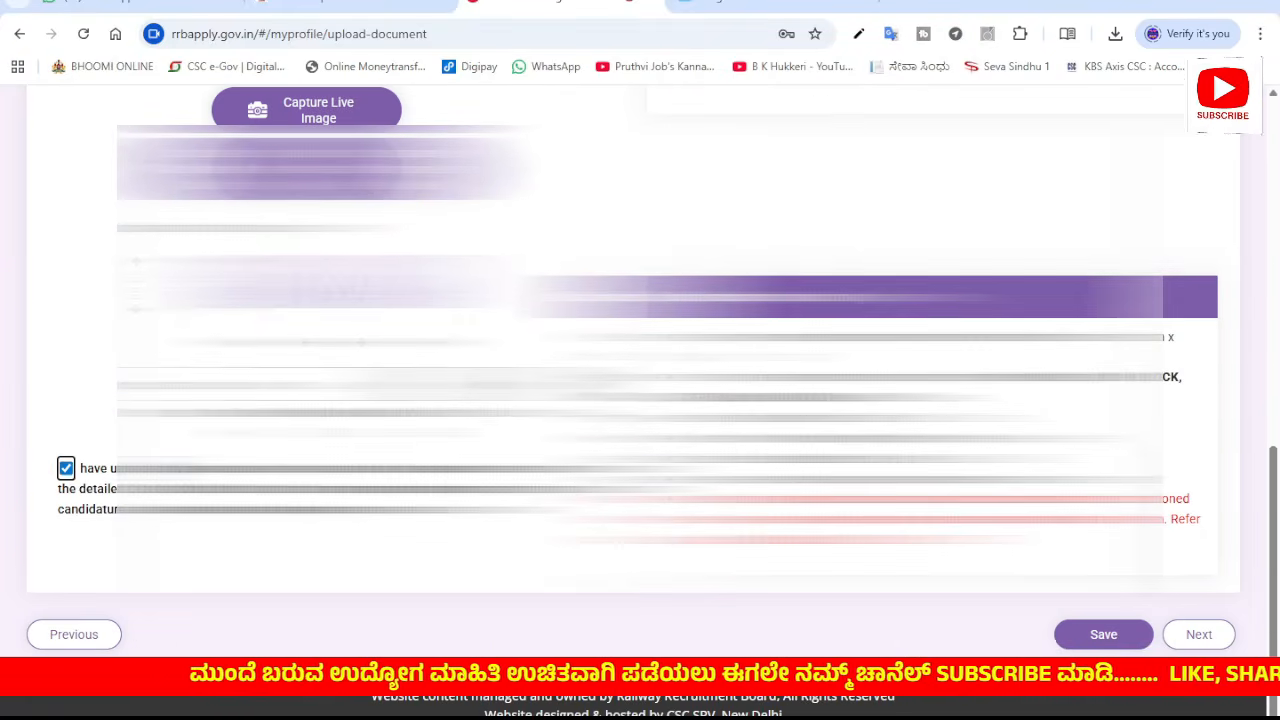
pyautogui.click(1114, 638)
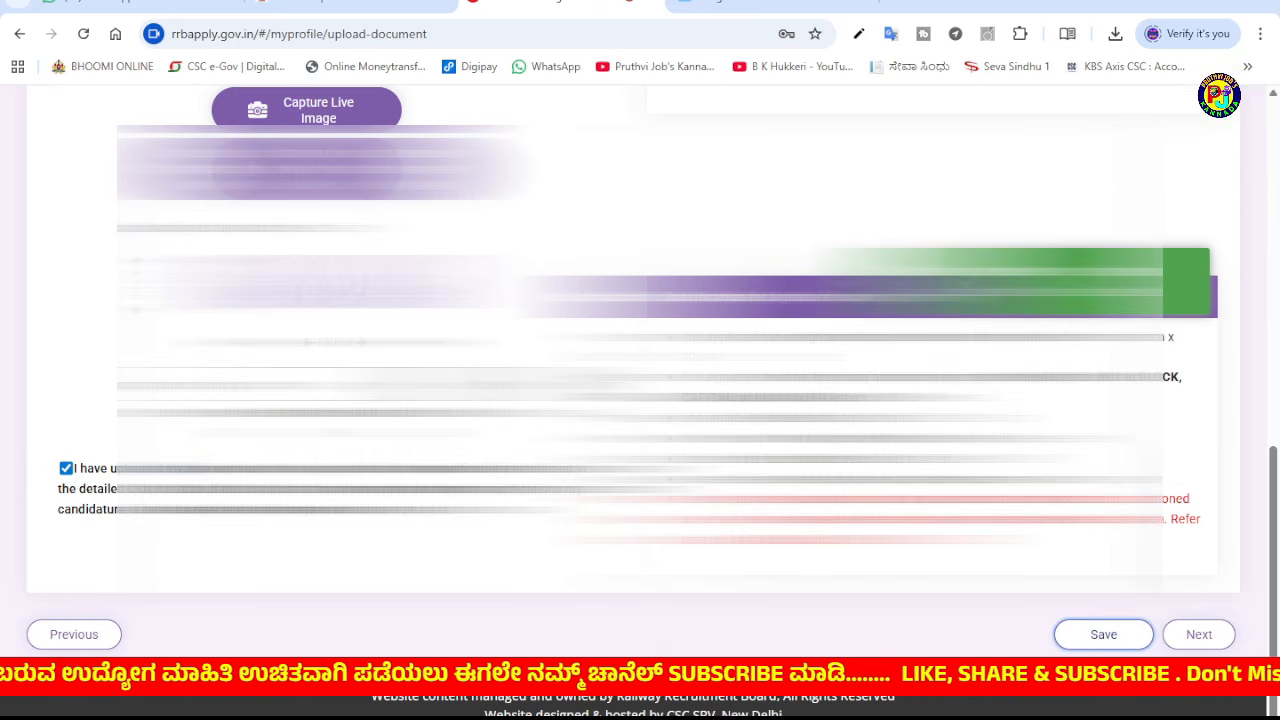
pyautogui.scroll(9, 640, 360)
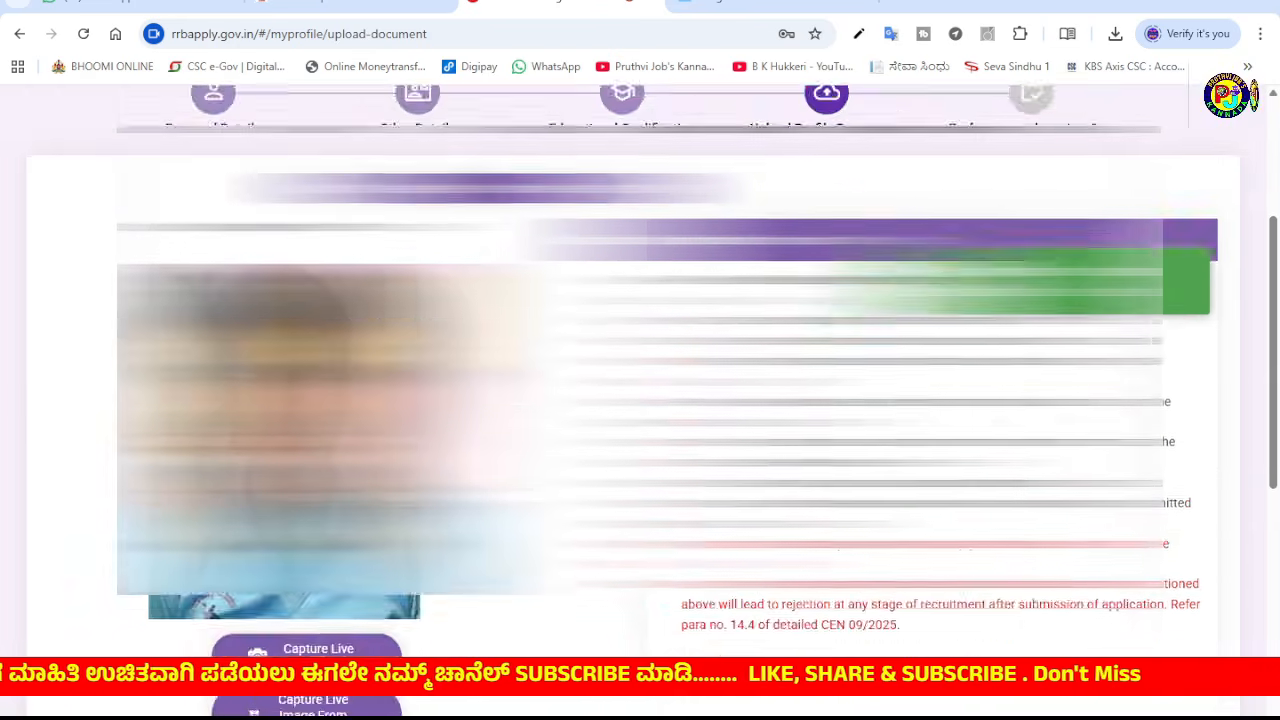
pyautogui.scroll(-5, 640, 360)
pyautogui.scroll(-4, 640, 360)
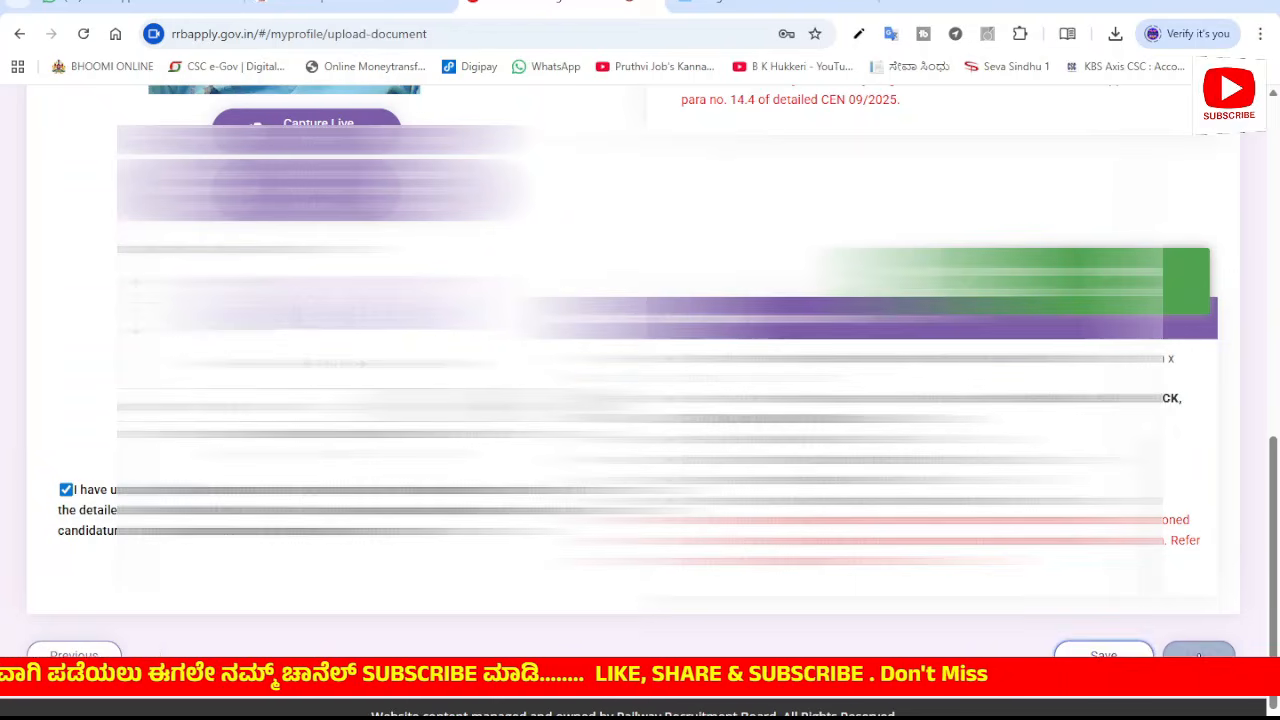
# Move on to the post preference page.
pyautogui.click(1199, 655)
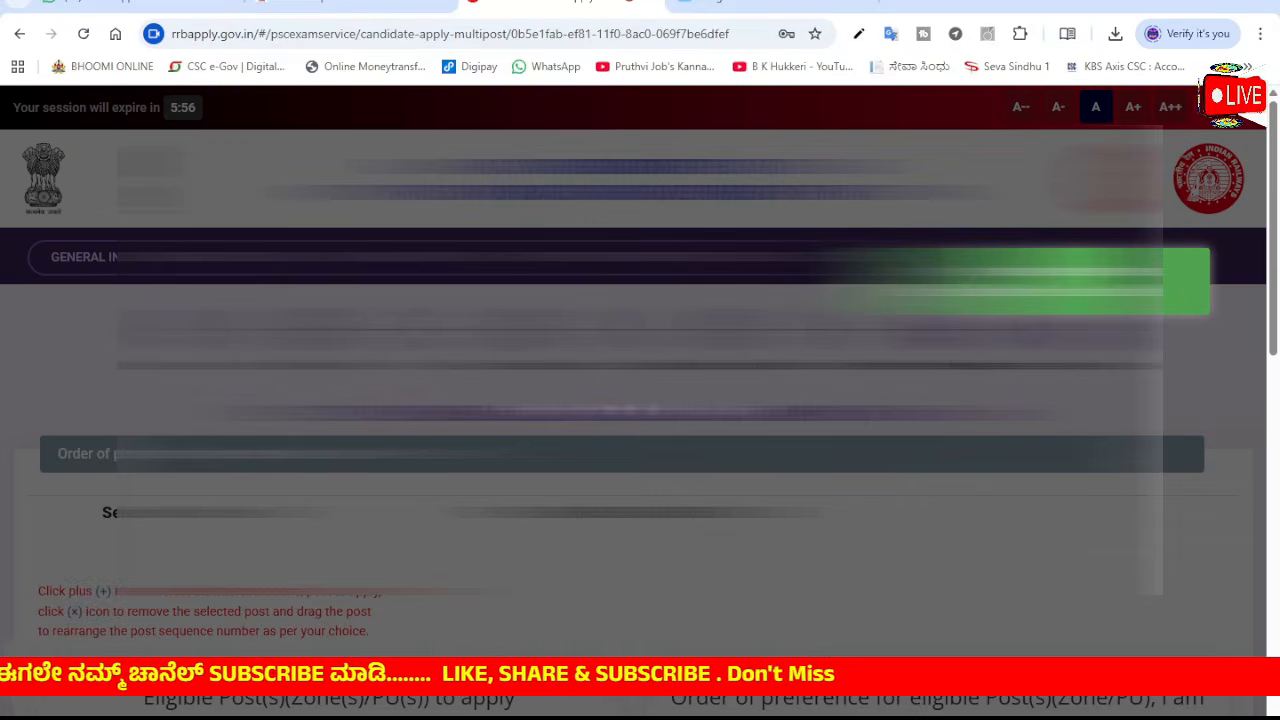
pyautogui.scroll(-4, 640, 360)
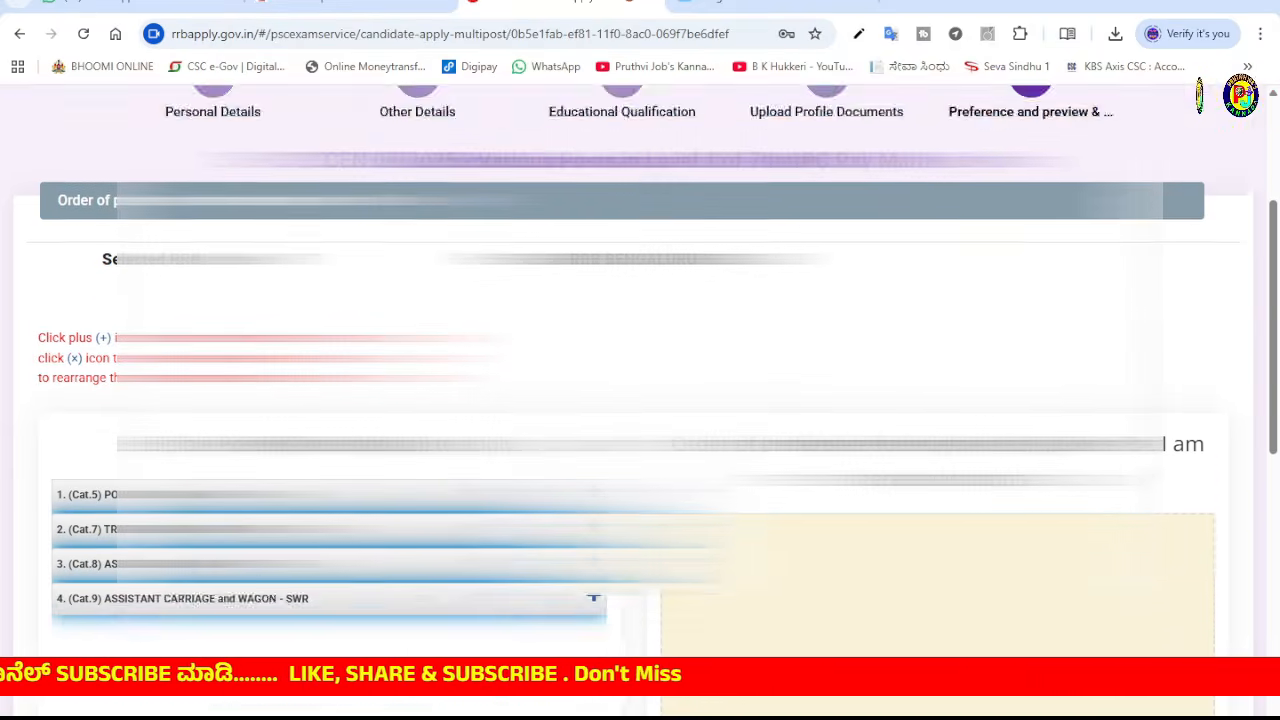
pyautogui.scroll(2, 640, 360)
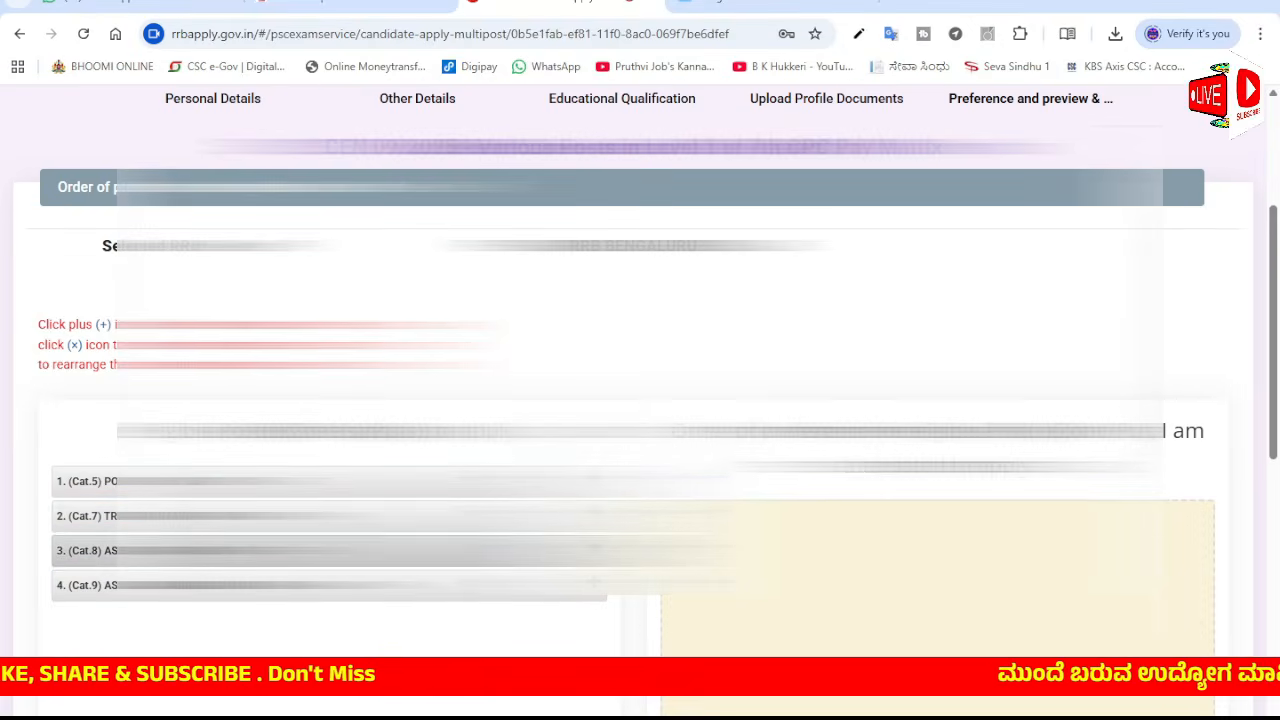
pyautogui.scroll(-2, 640, 360)
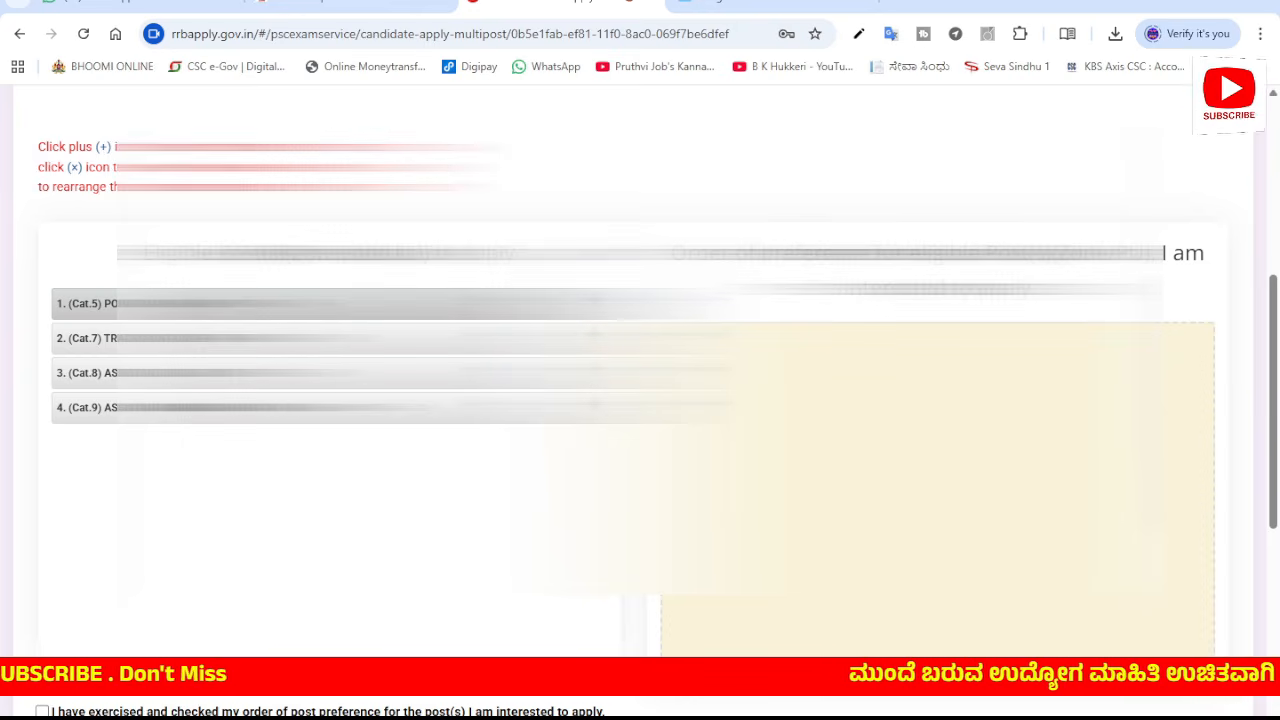
# Add posts Cat.5, Cat.7, Cat.8 and Cat.9 as preferences one to four.
pyautogui.click(595, 304)
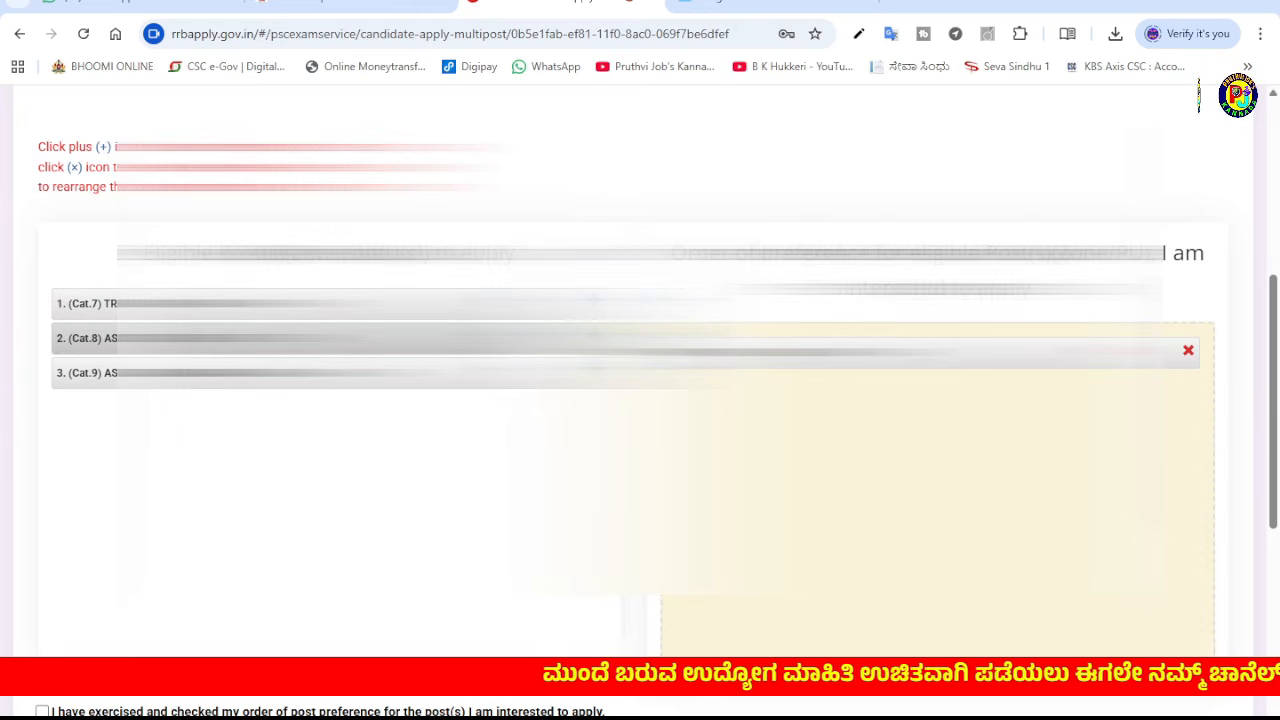
pyautogui.click(595, 304)
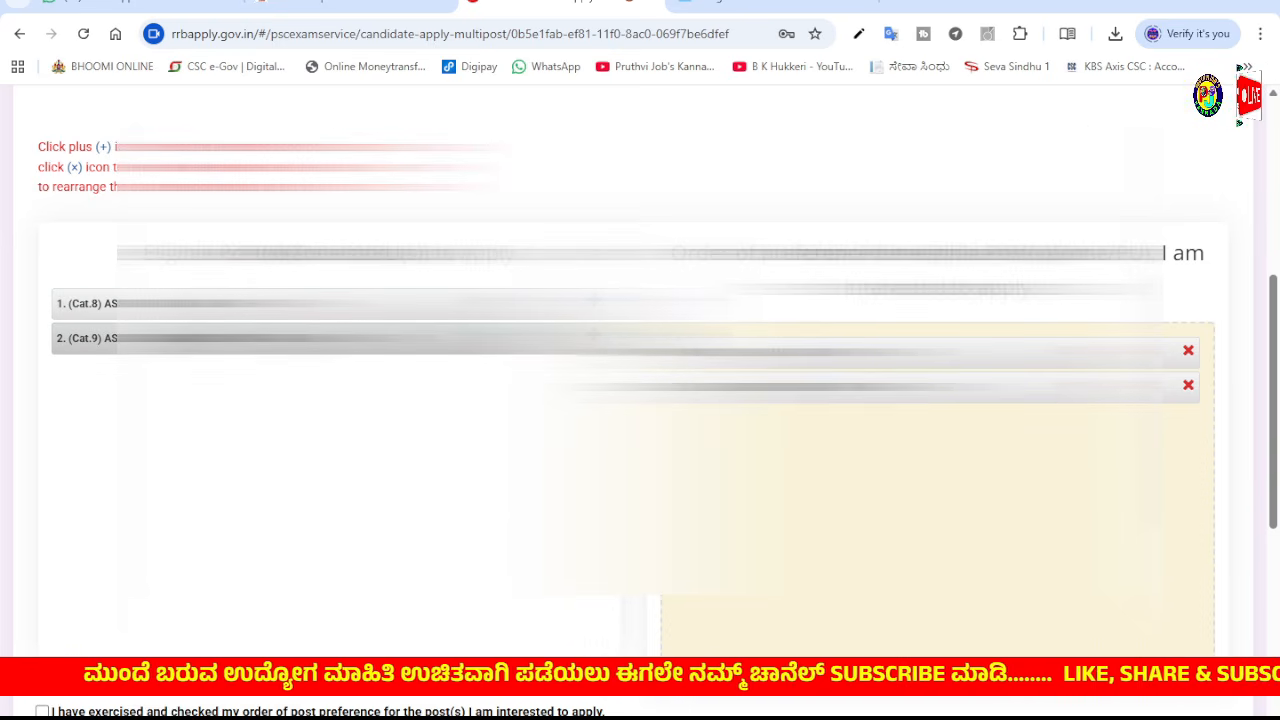
pyautogui.click(595, 338)
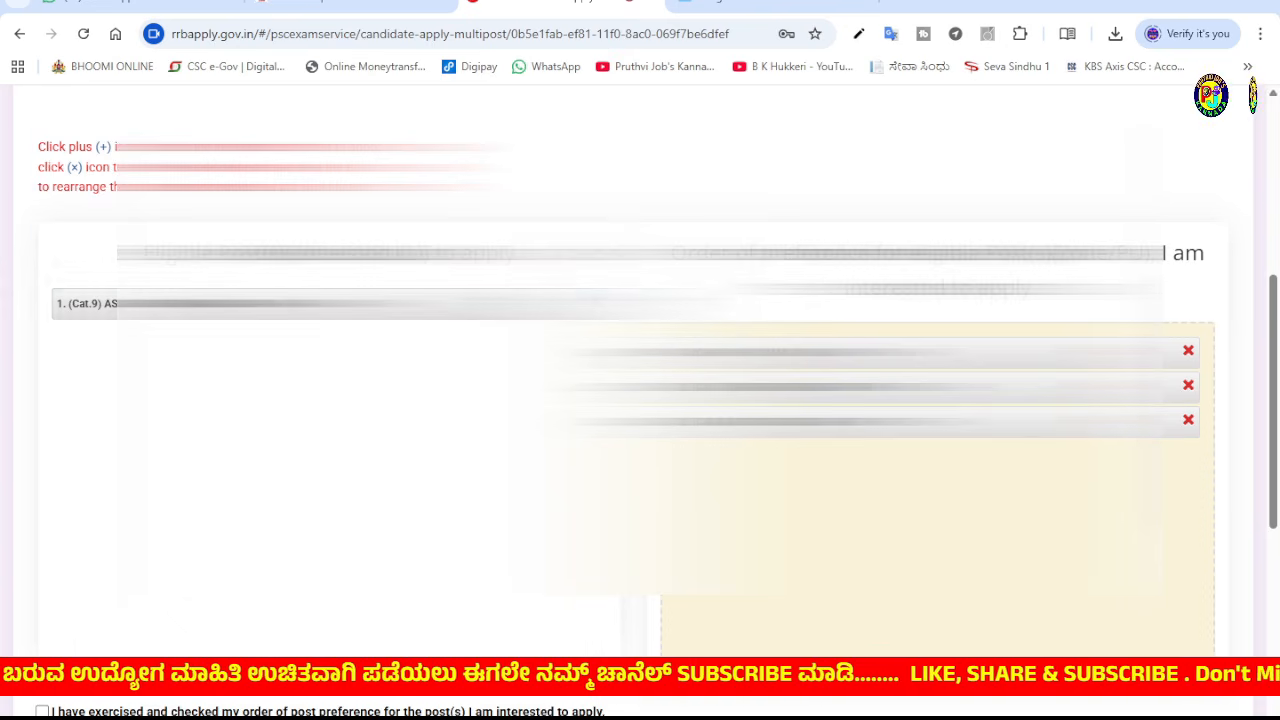
pyautogui.click(595, 304)
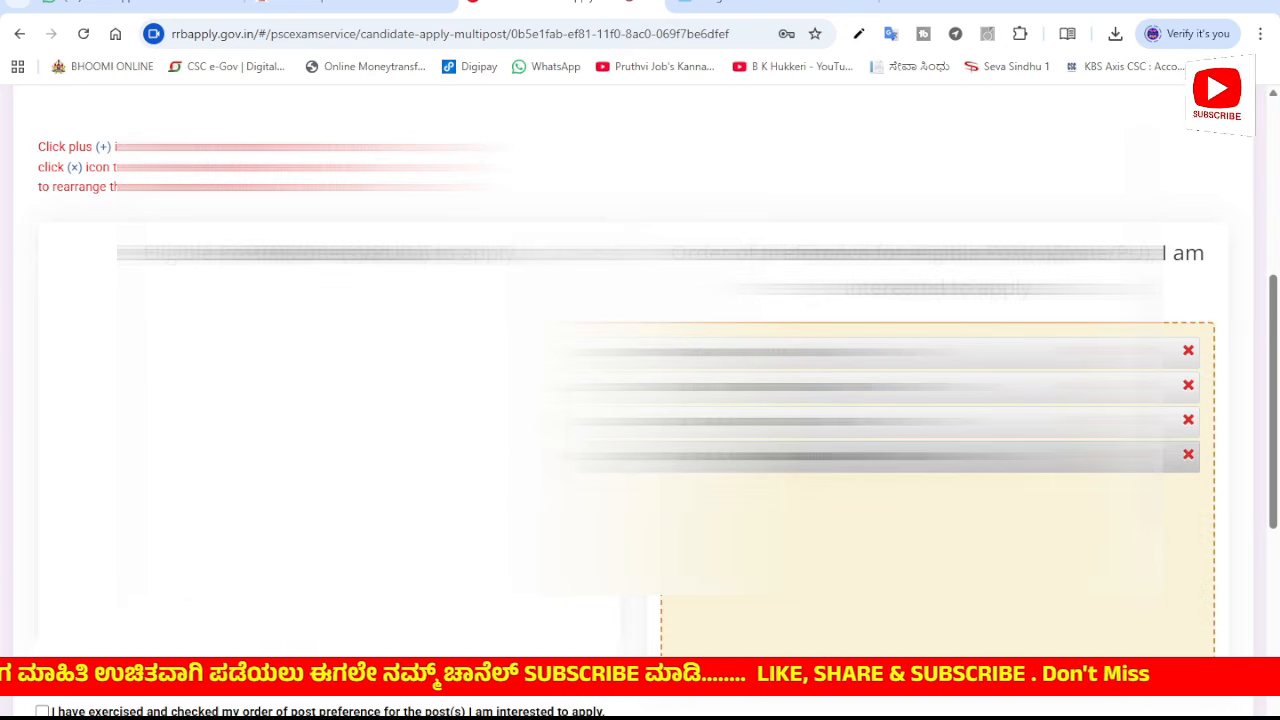
pyautogui.scroll(-2, 640, 380)
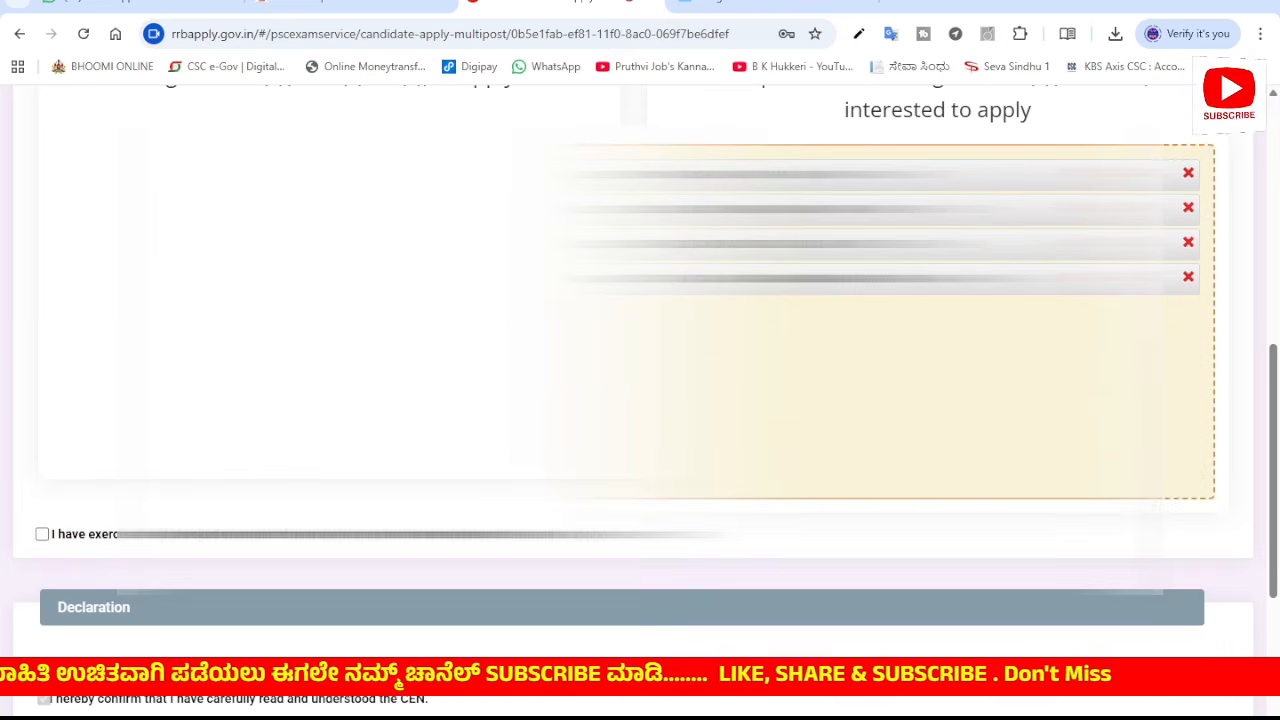
# Tick the preference-order and final declarations, enter the declaration place, and save.
pyautogui.click(42, 534)
pyautogui.scroll(-3, 42, 534)
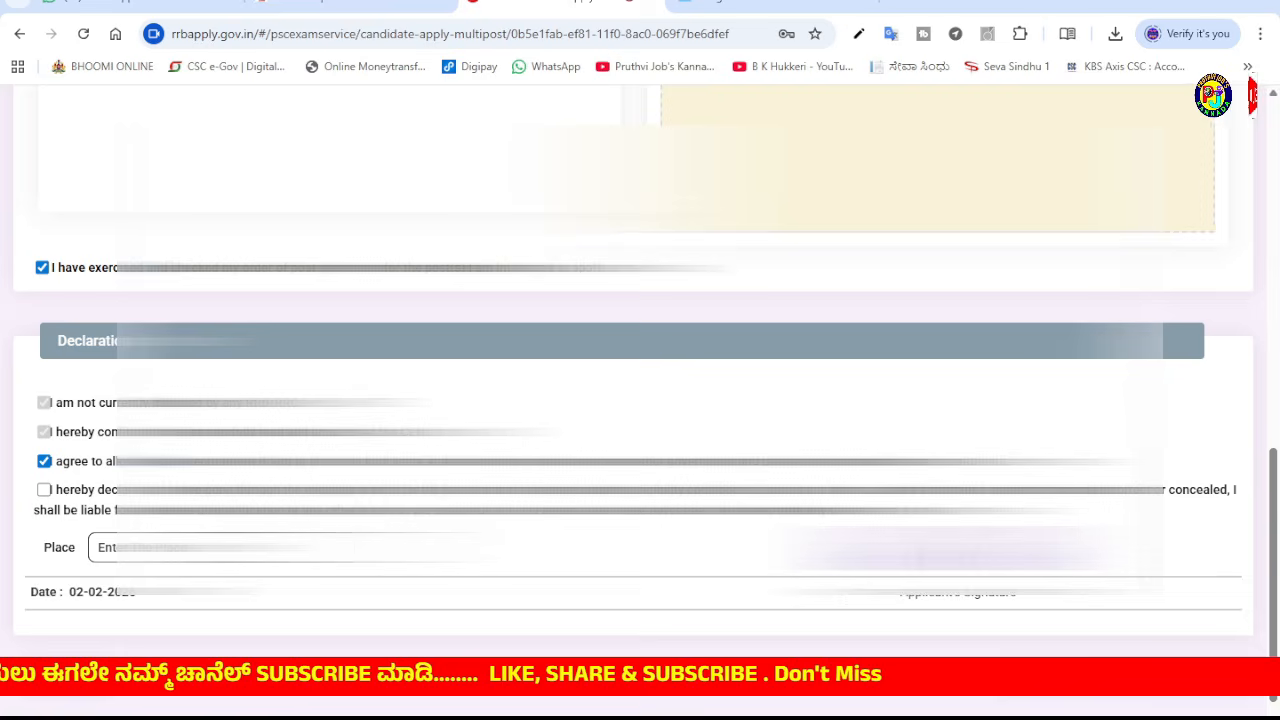
pyautogui.click(44, 489)
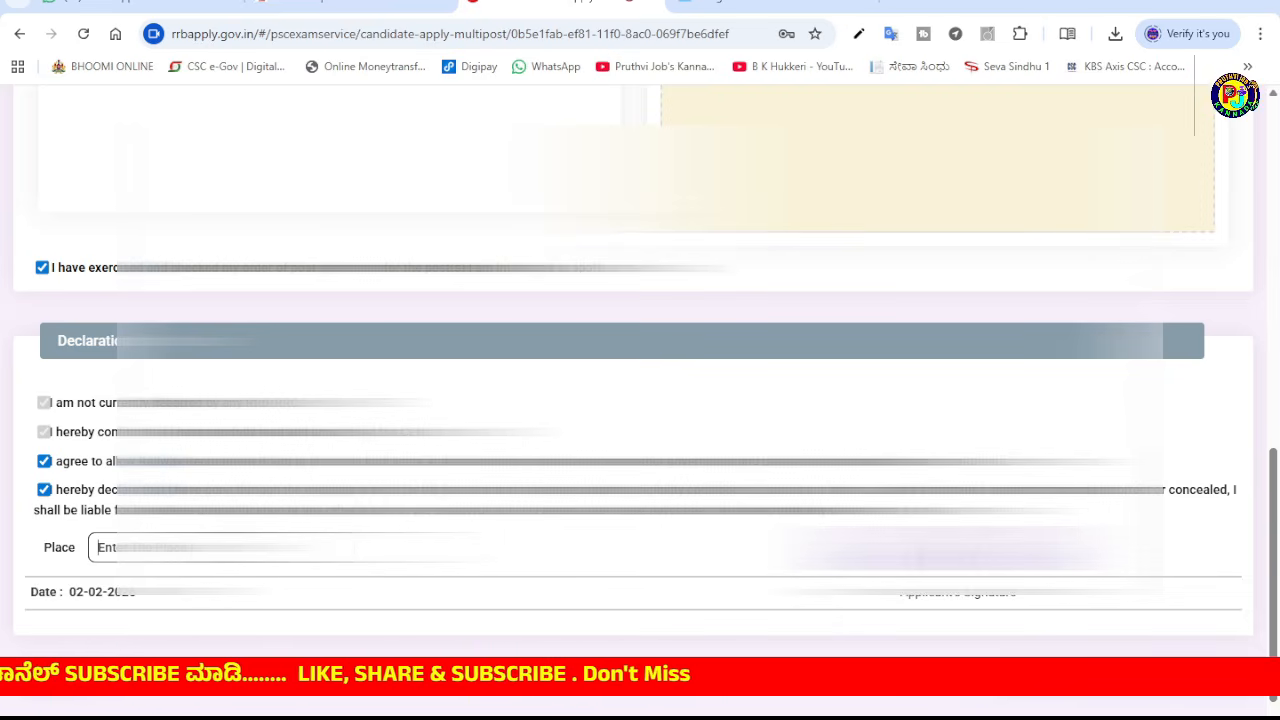
pyautogui.write('Pa')
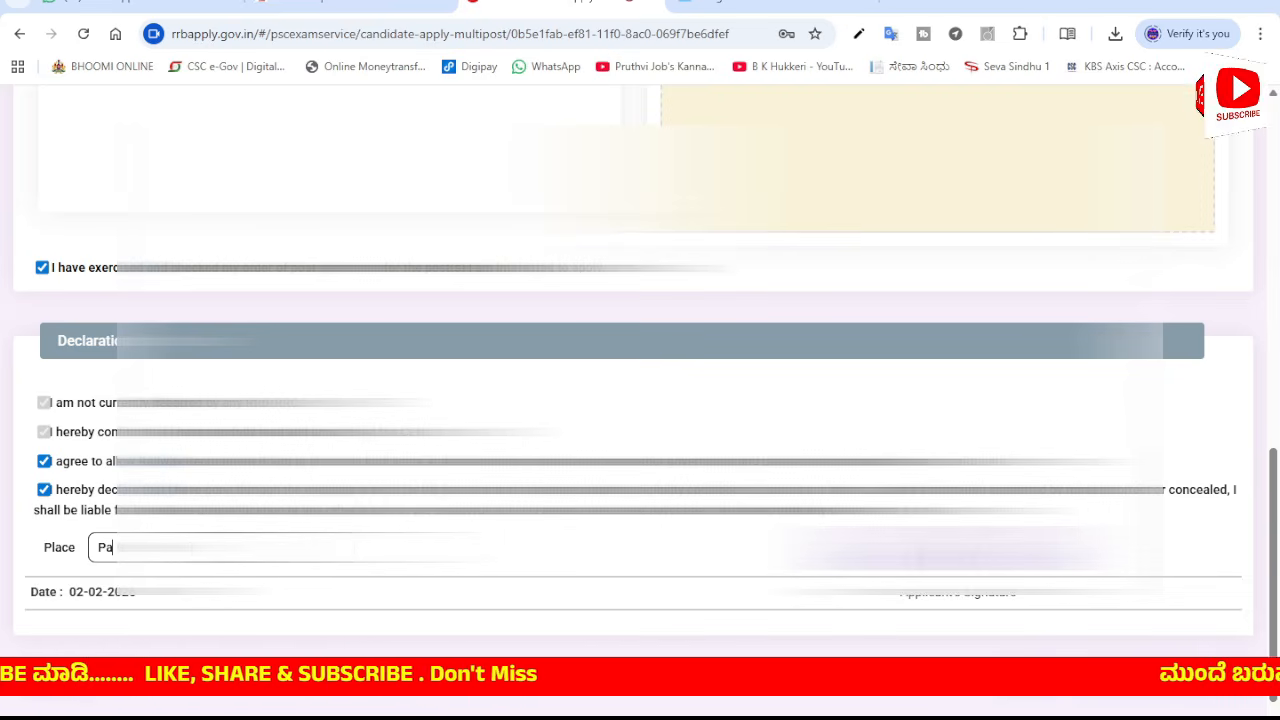
pyautogui.write('r')
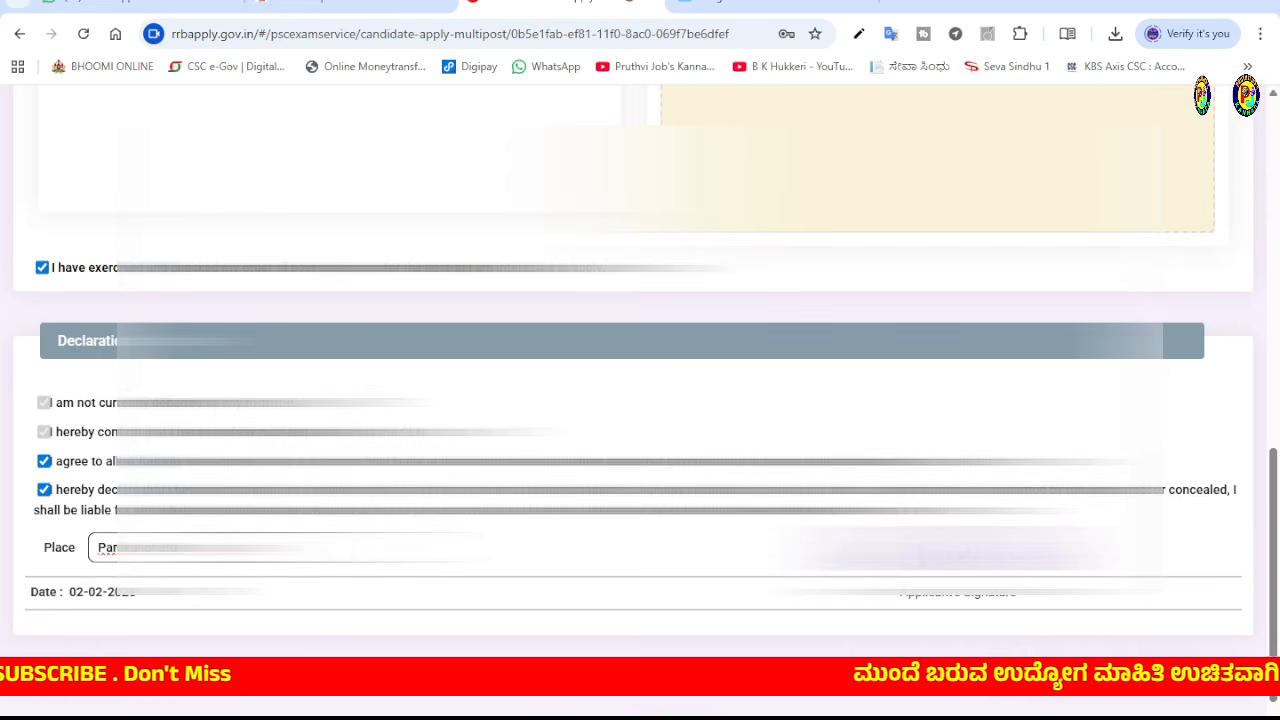
pyautogui.scroll(2, 537, 467)
pyautogui.scroll(-3, 537, 467)
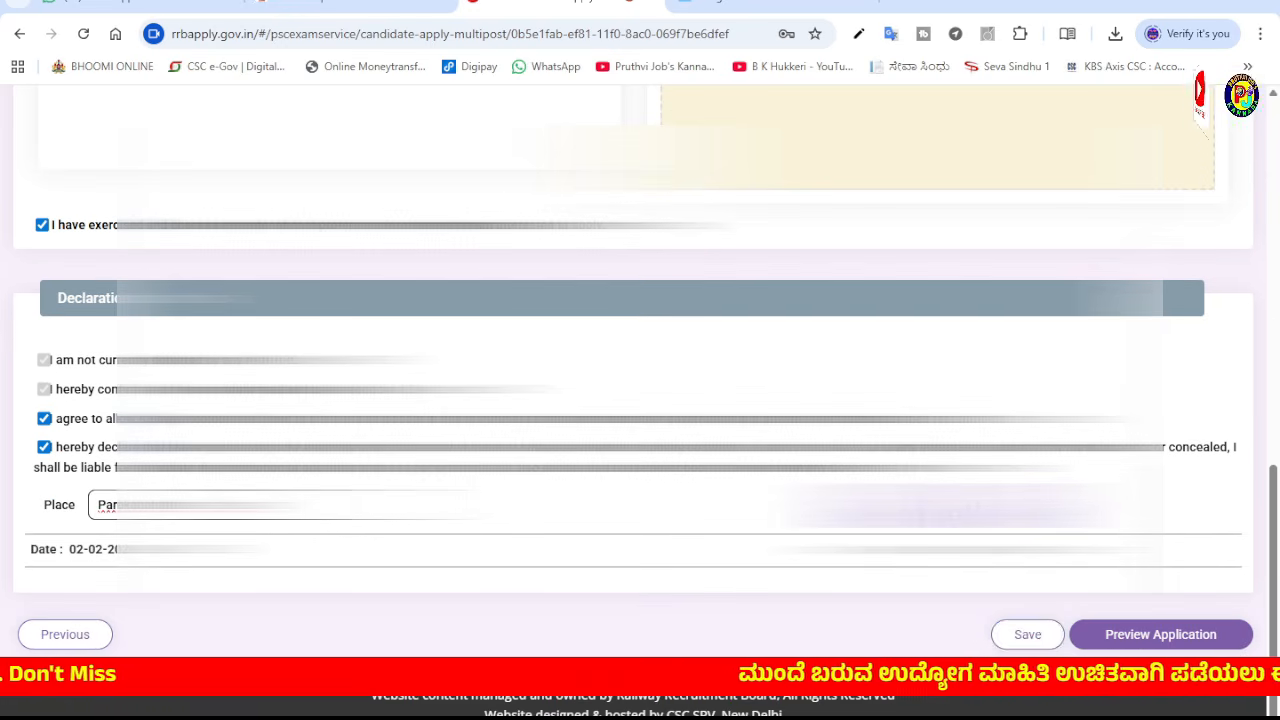
pyautogui.click(1036, 640)
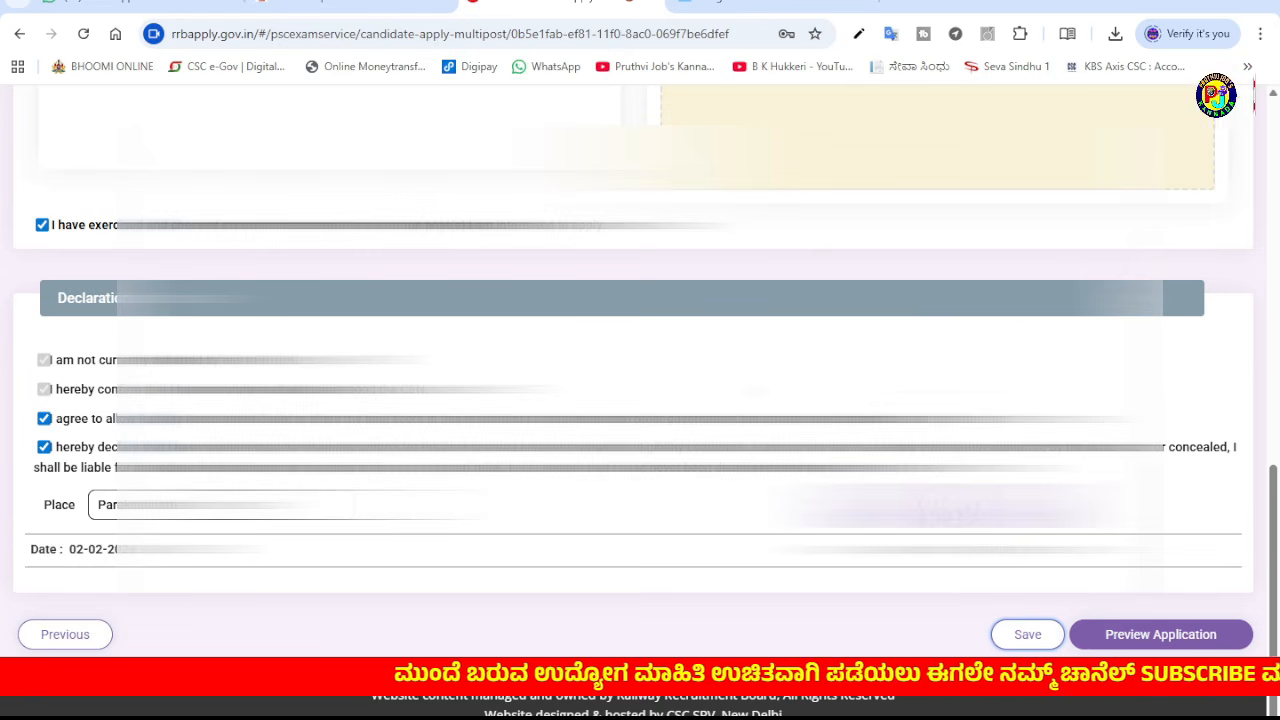
pyautogui.scroll(2, 756, 391)
pyautogui.scroll(-2, 756, 391)
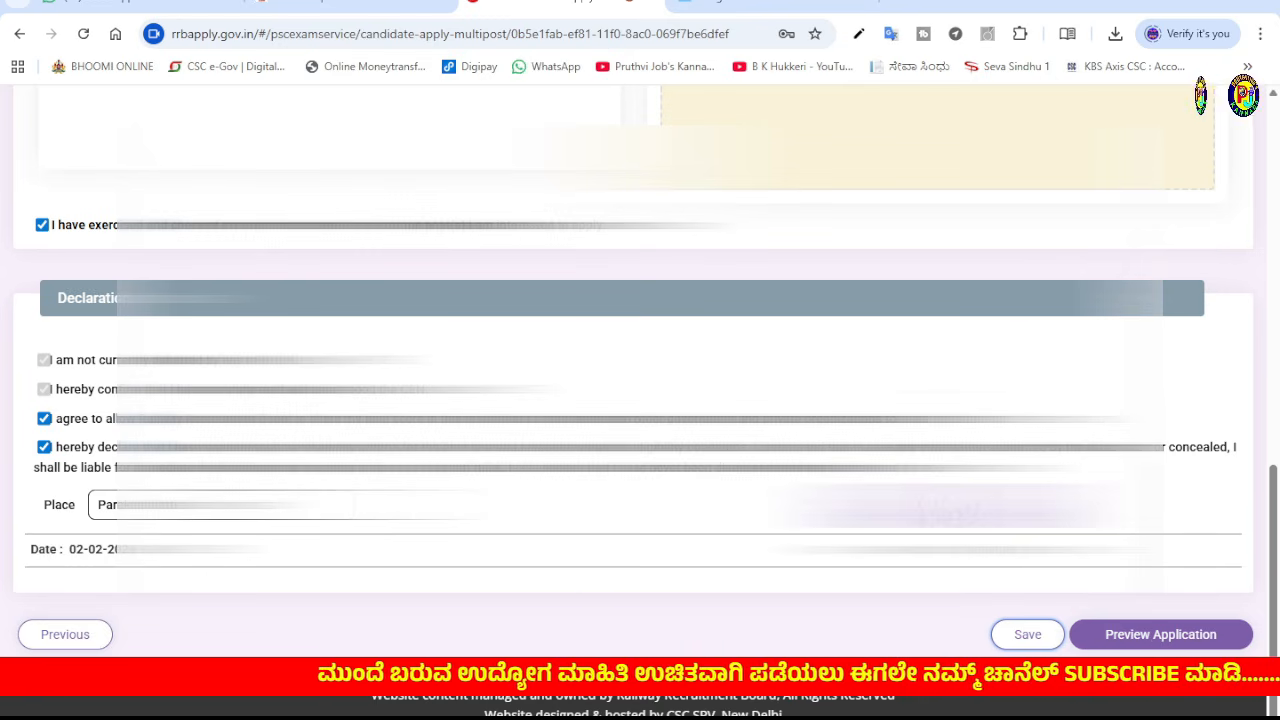
# Open the Application Preview and review every section down to the final declaration.
pyautogui.click(1162, 635)
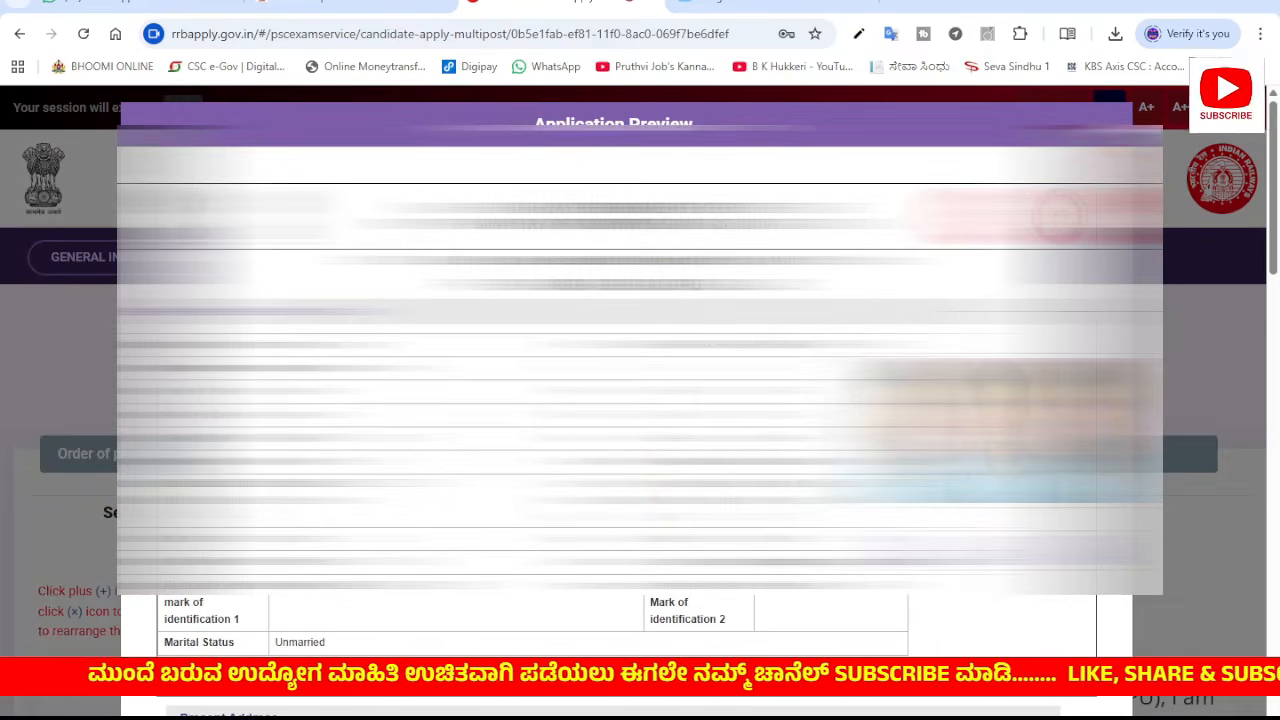
pyautogui.scroll(-1, 640, 400)
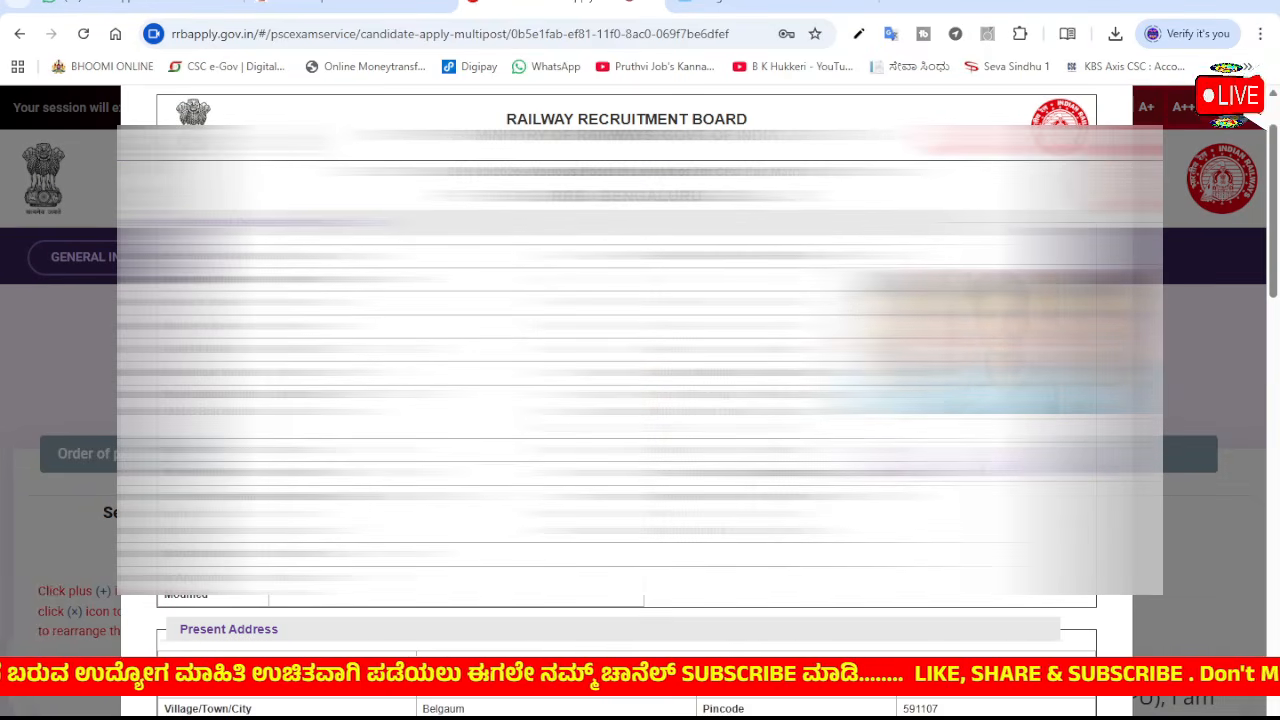
pyautogui.scroll(-6, 640, 345)
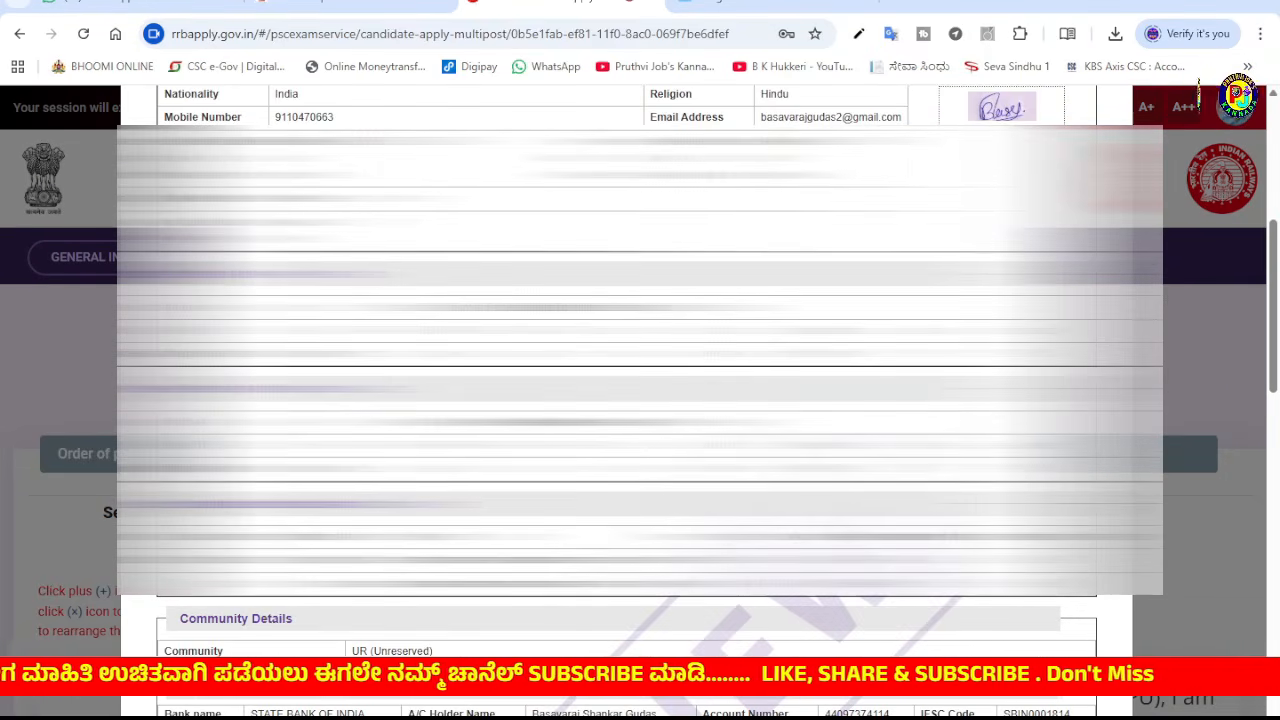
pyautogui.scroll(-8, 640, 360)
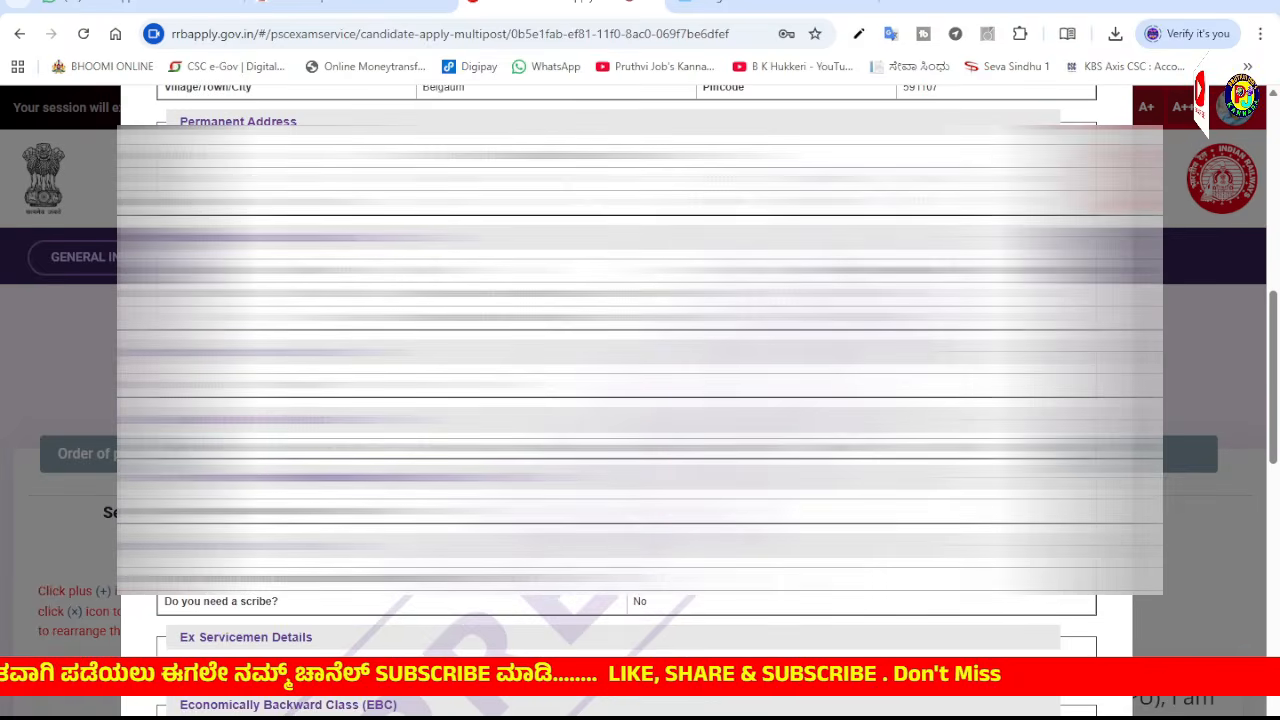
pyautogui.scroll(-8, 640, 360)
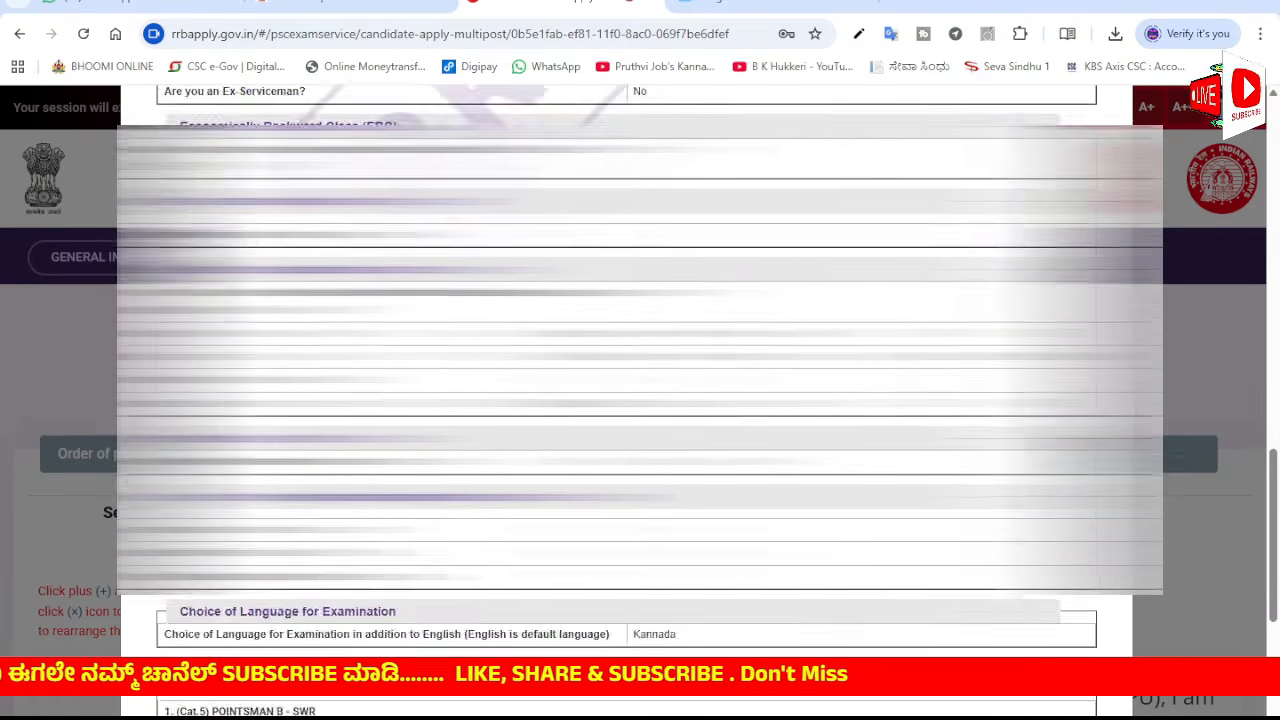
pyautogui.scroll(-6, 640, 360)
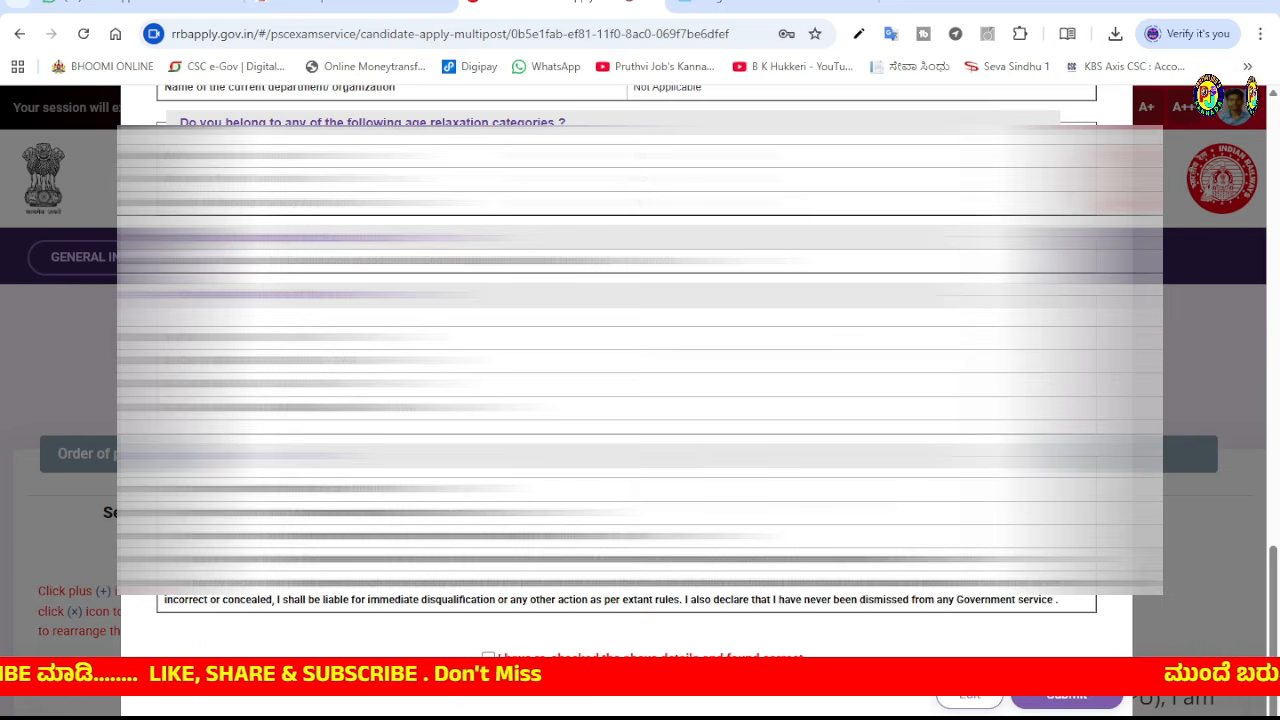
pyautogui.scroll(5, 640, 360)
pyautogui.scroll(10, 640, 360)
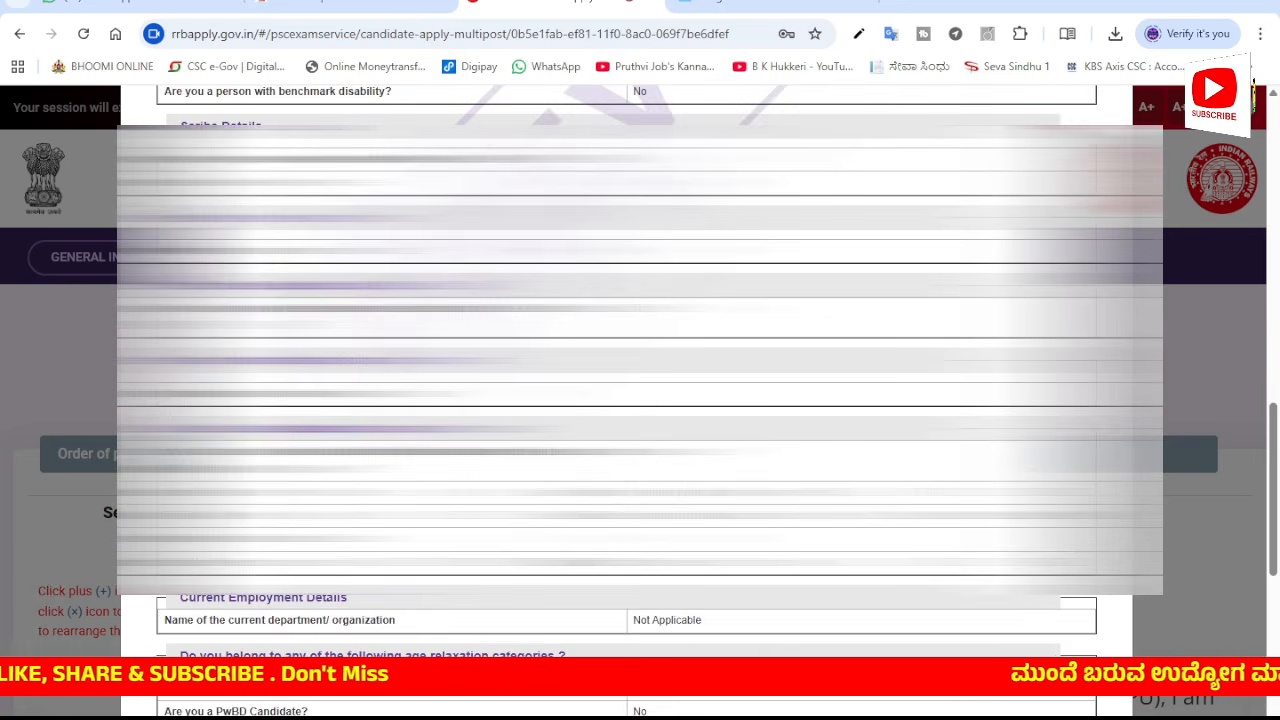
pyautogui.scroll(5, 640, 360)
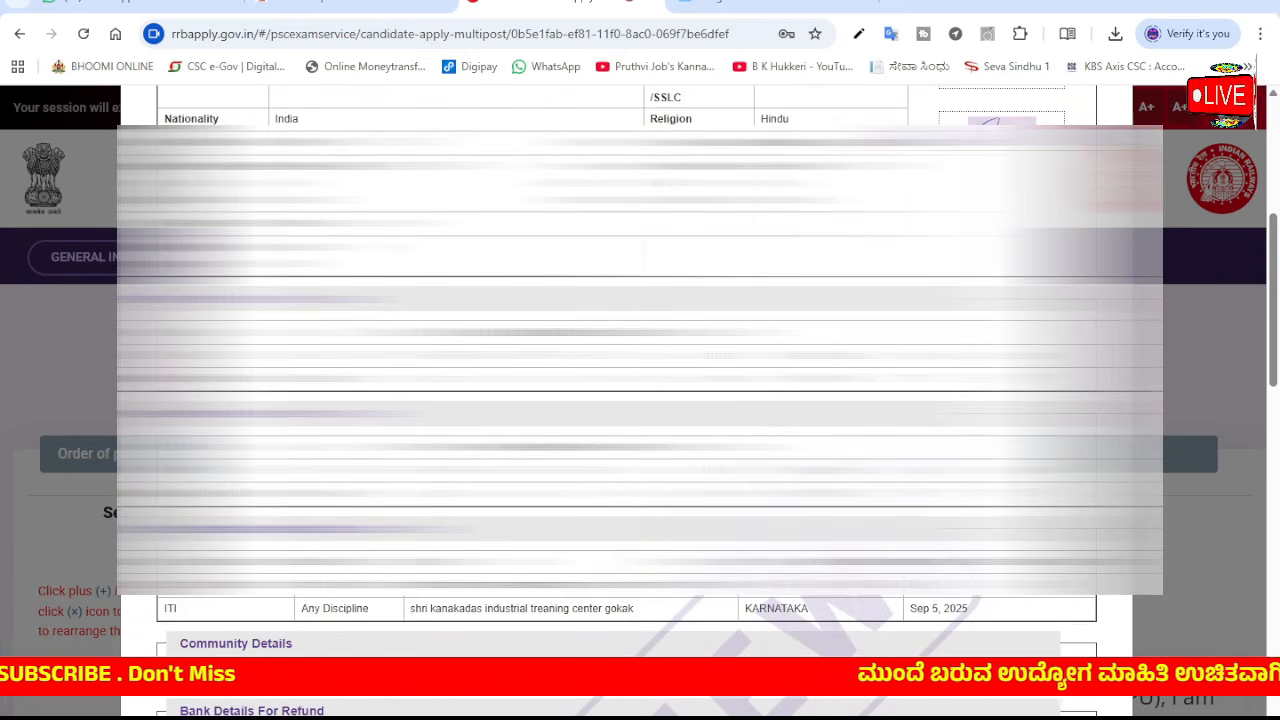
pyautogui.scroll(3, 640, 360)
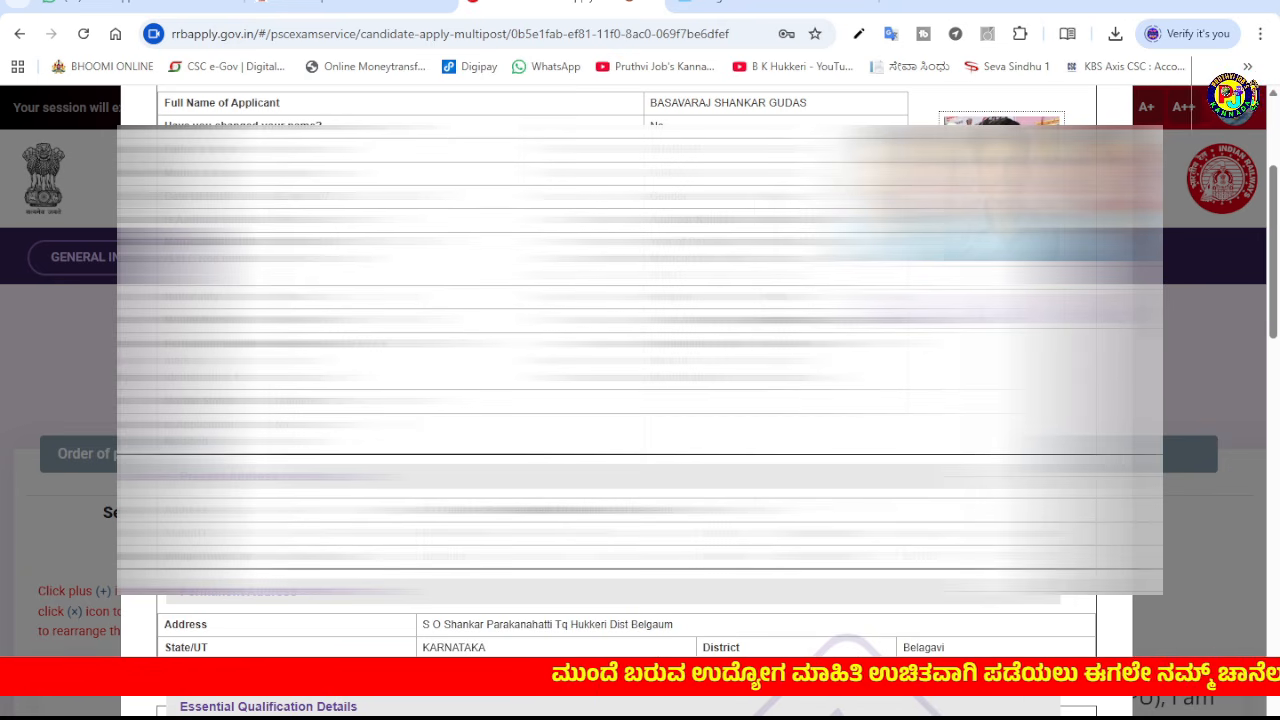
pyautogui.scroll(2, 640, 360)
pyautogui.scroll(-1, 640, 360)
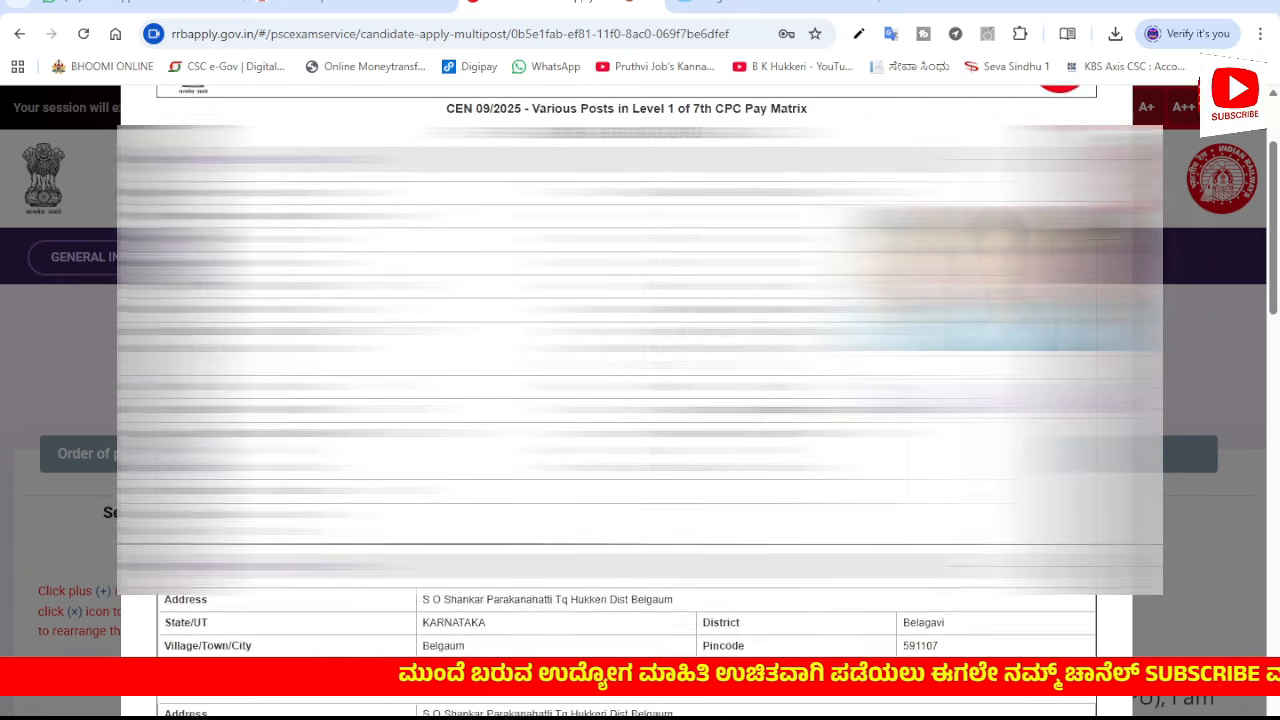
pyautogui.scroll(-15, 640, 360)
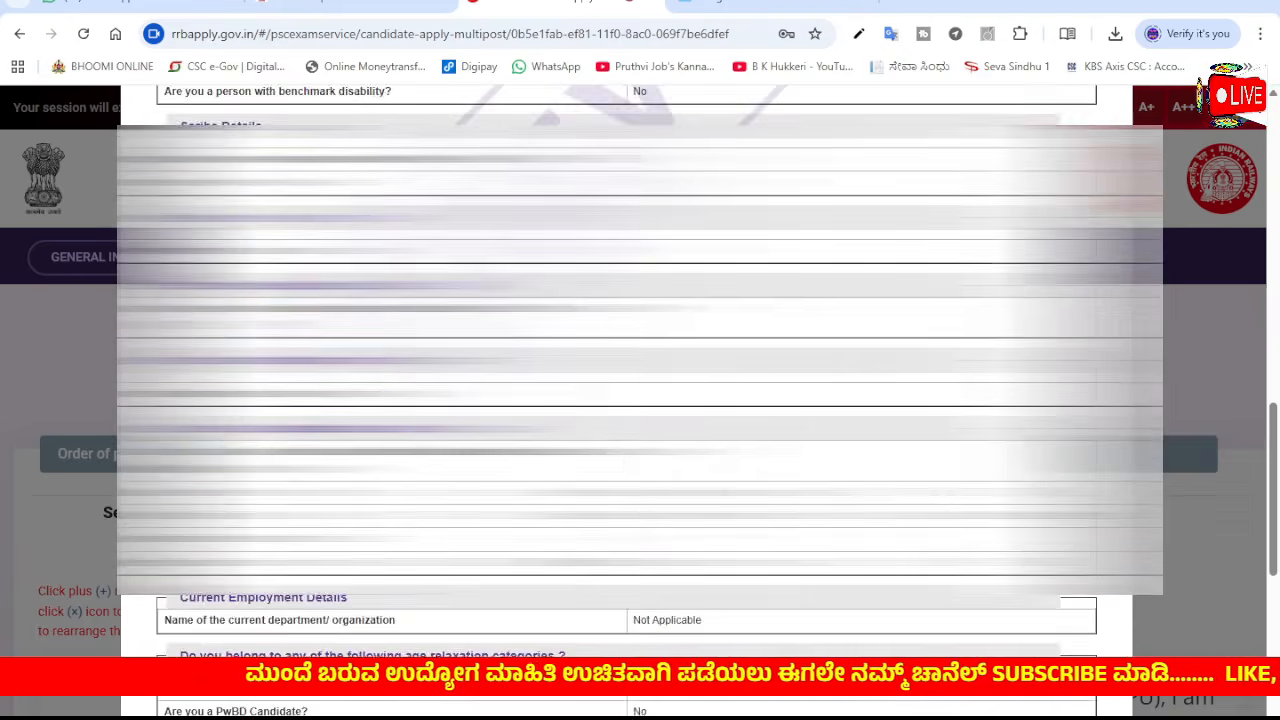
pyautogui.scroll(-12, 640, 360)
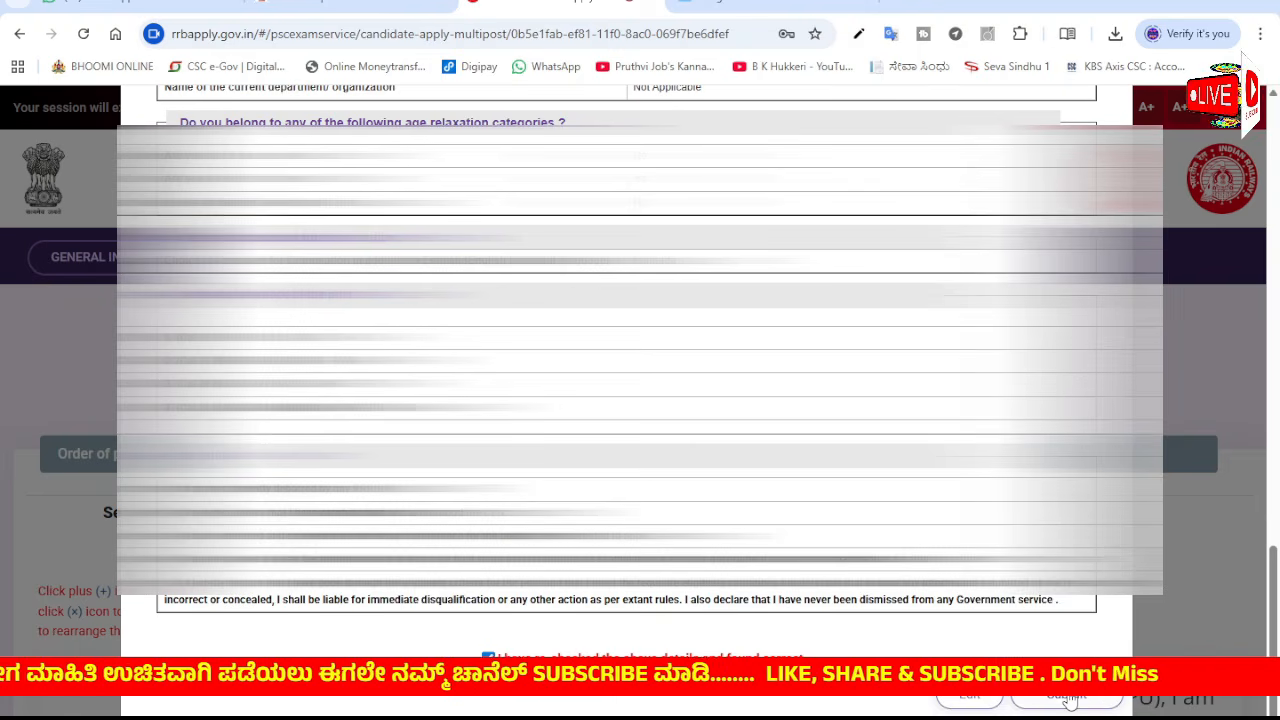
pyautogui.scroll(15, 1068, 700)
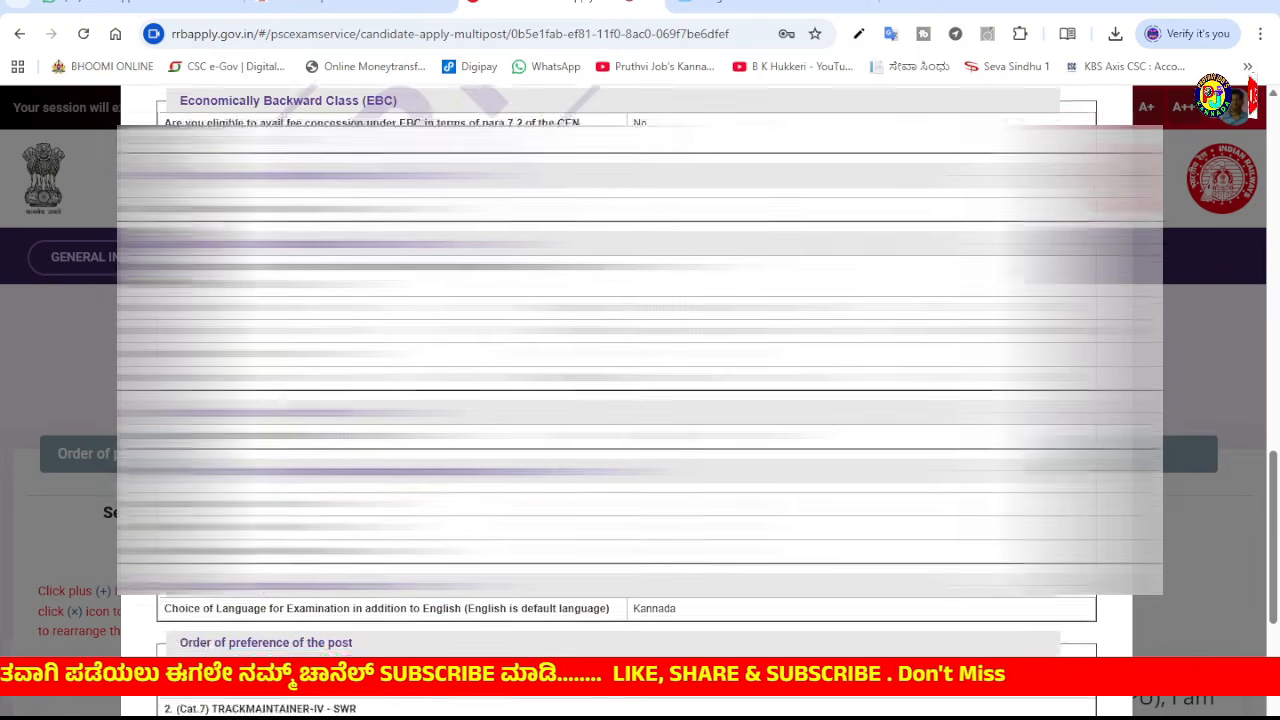
pyautogui.scroll(10, 626, 400)
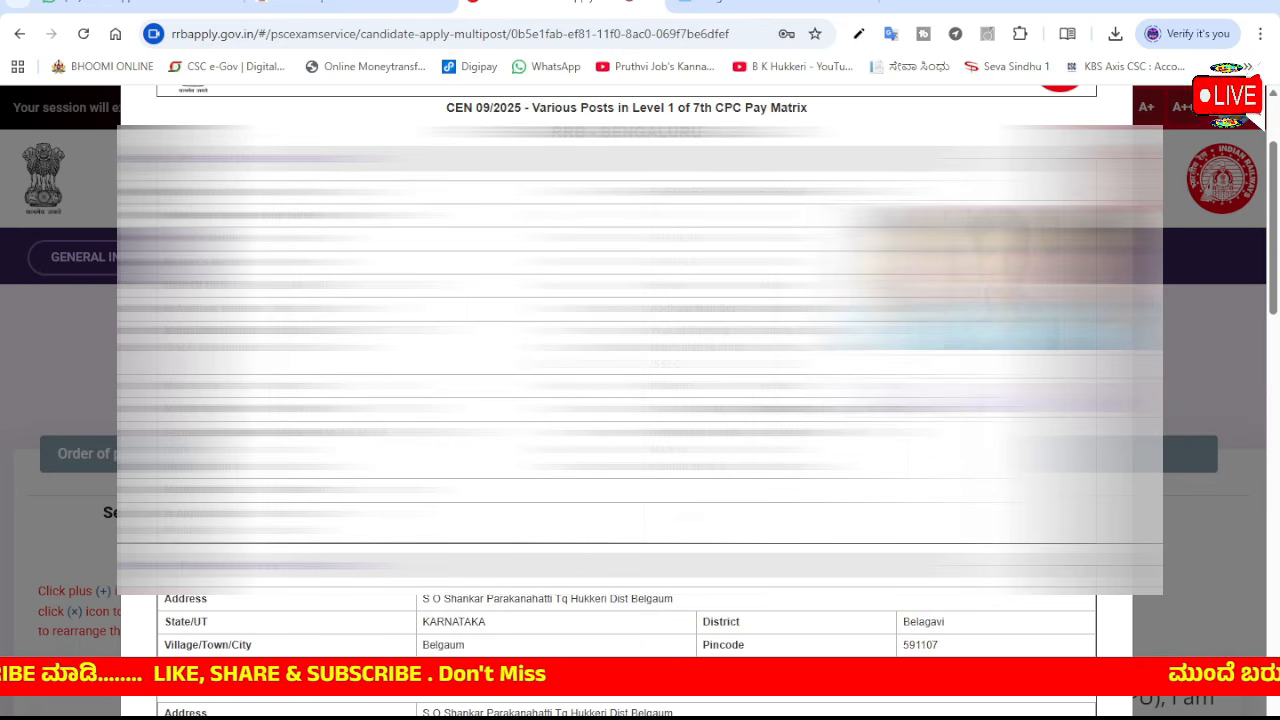
pyautogui.scroll(1, 626, 400)
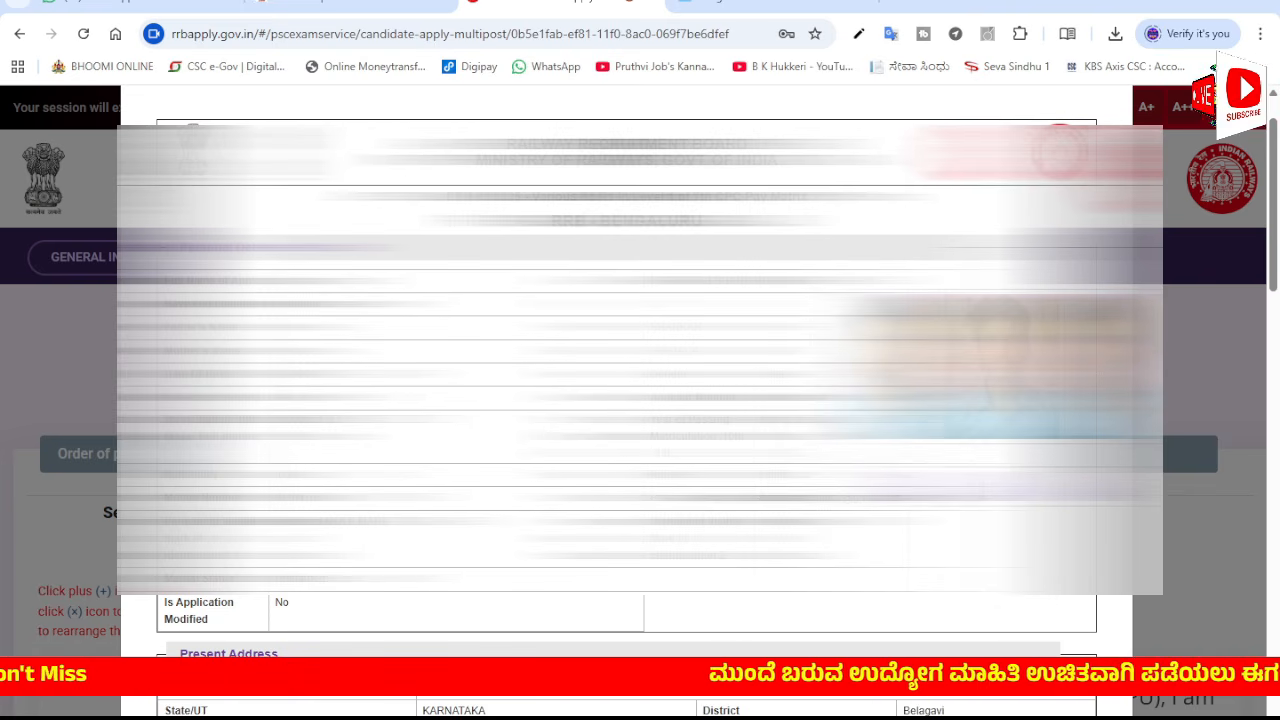
pyautogui.scroll(-20, 640, 400)
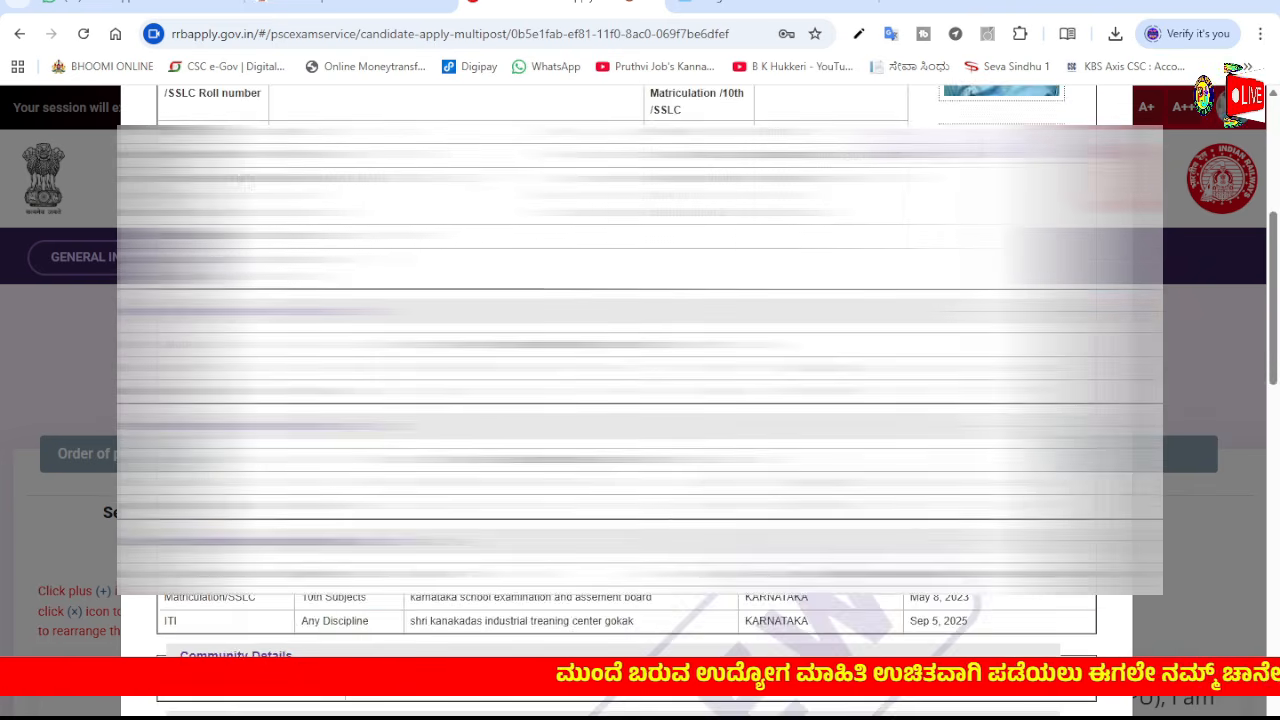
pyautogui.scroll(-5, 640, 400)
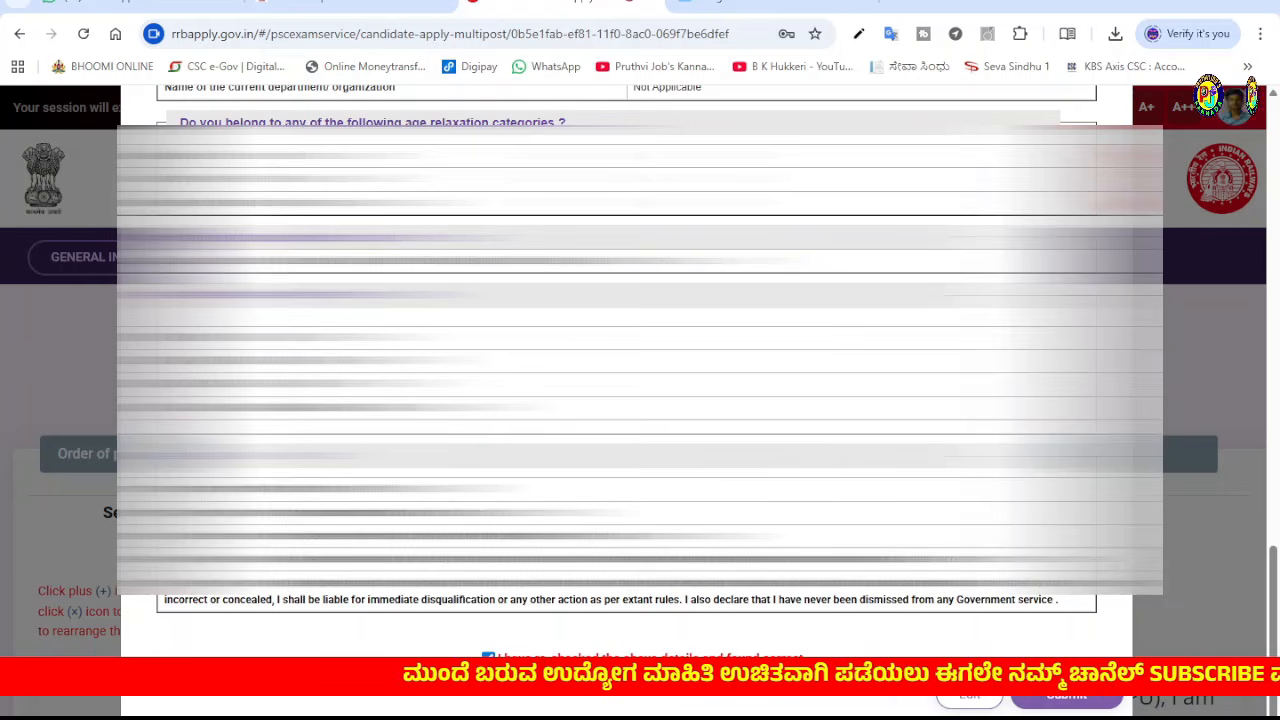
# Submit the application and start paying the ₹500 fee with SBIePay.
pyautogui.click(1075, 703)
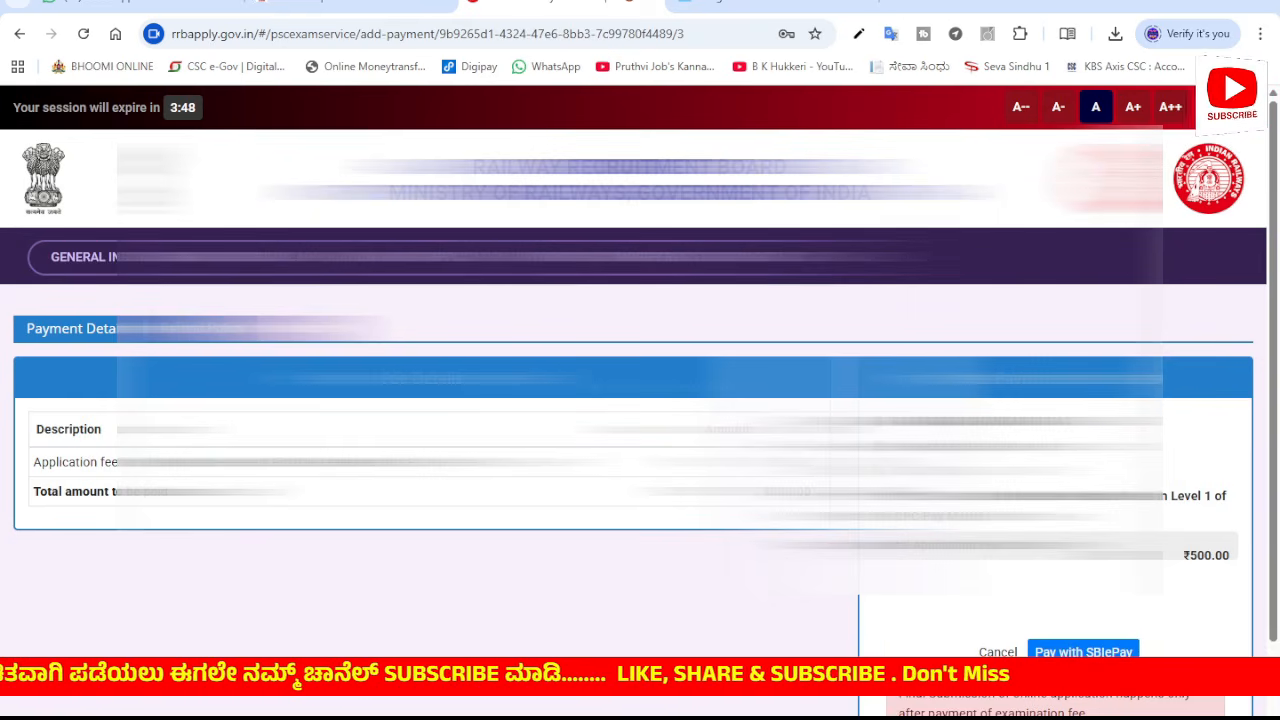
pyautogui.scroll(-2, 640, 400)
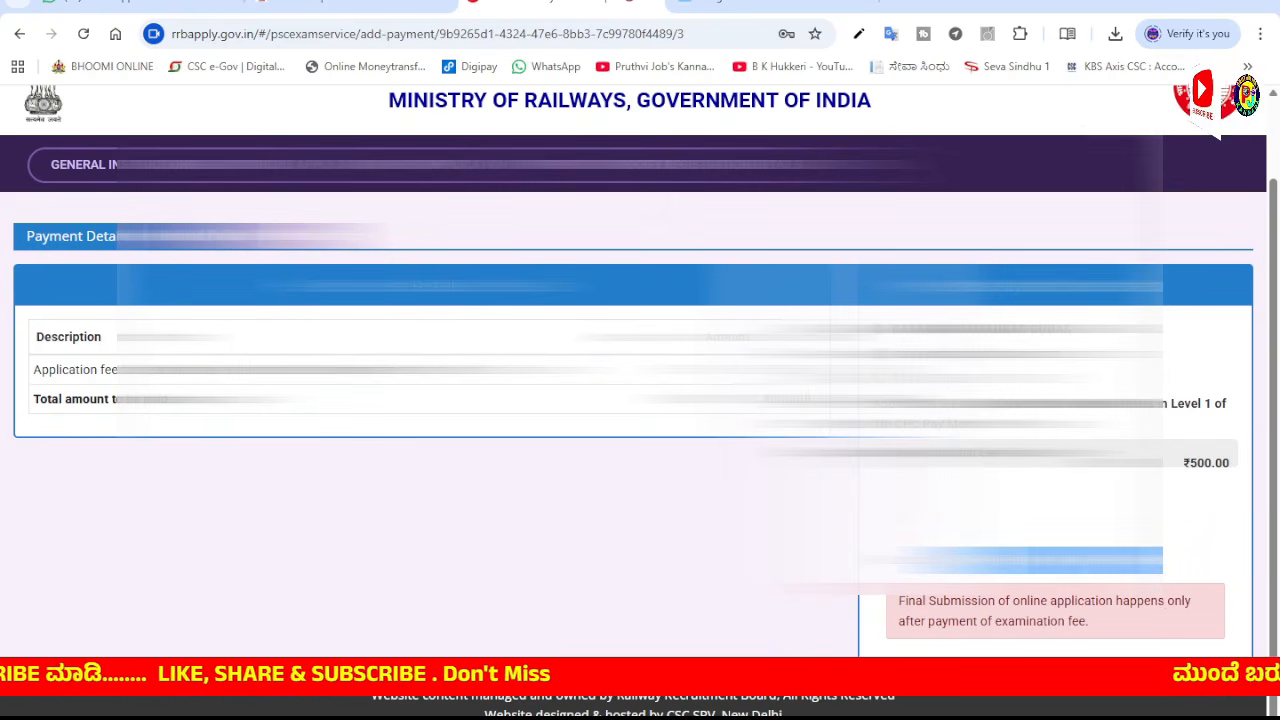
pyautogui.click(1045, 560)
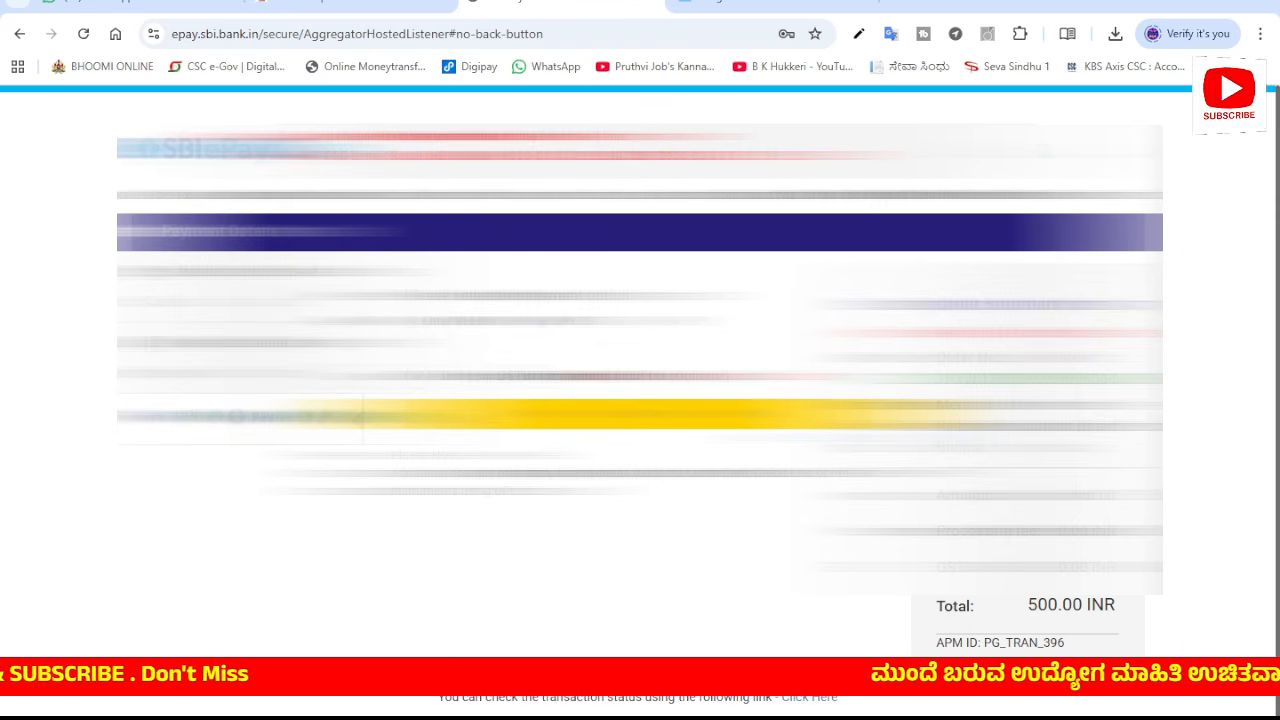
# Select UPI QR payment to display the code for the 500.00 INR fee.
pyautogui.click(640, 414)
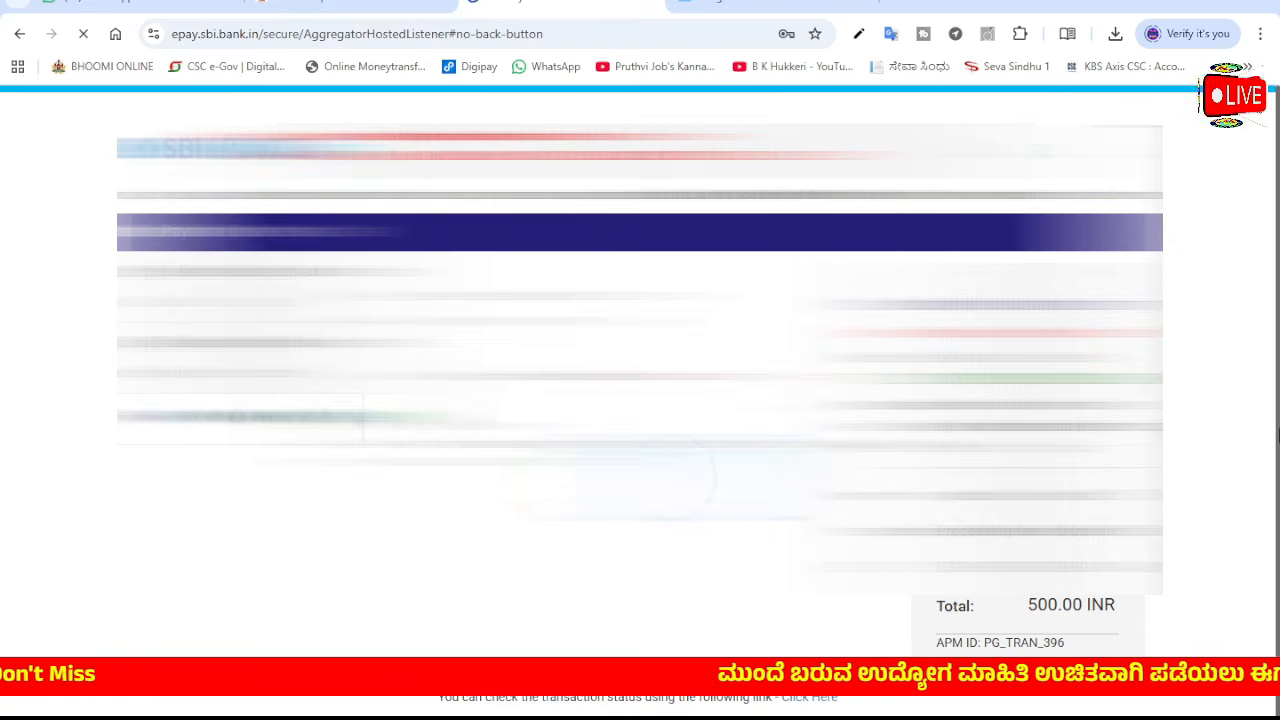